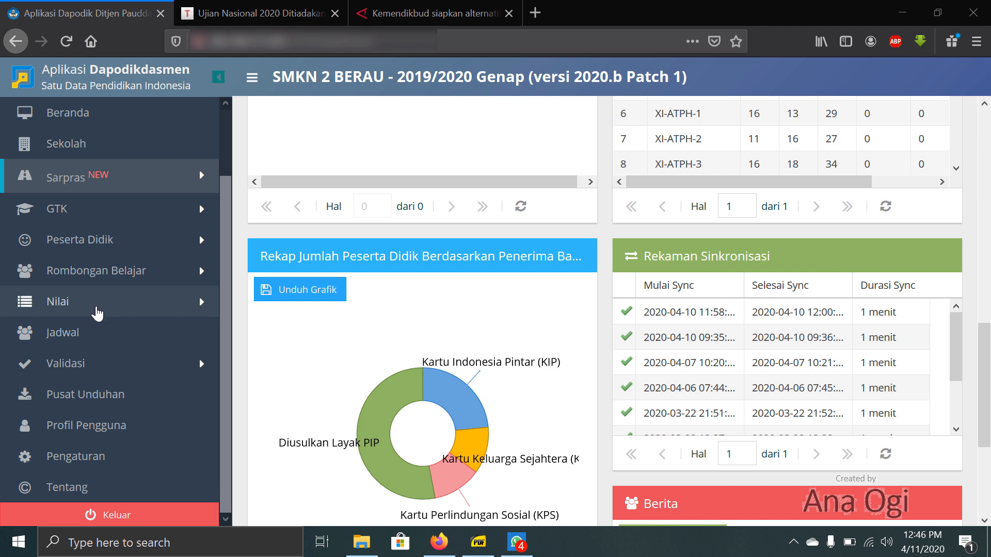
# - Open the US/USBN evaluation page in the Nilai section
pyautogui.click(96, 304)
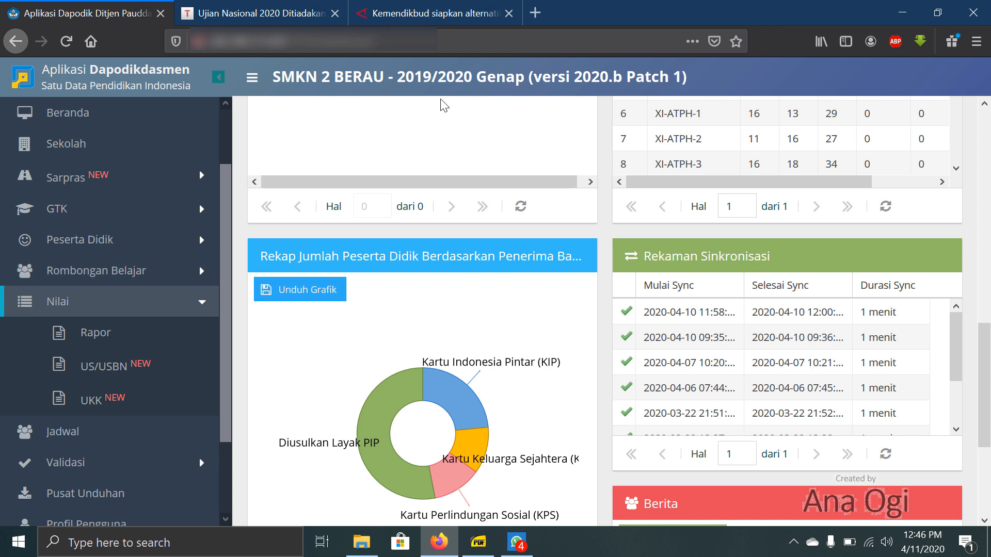
pyautogui.scroll(-3, 69, 340)
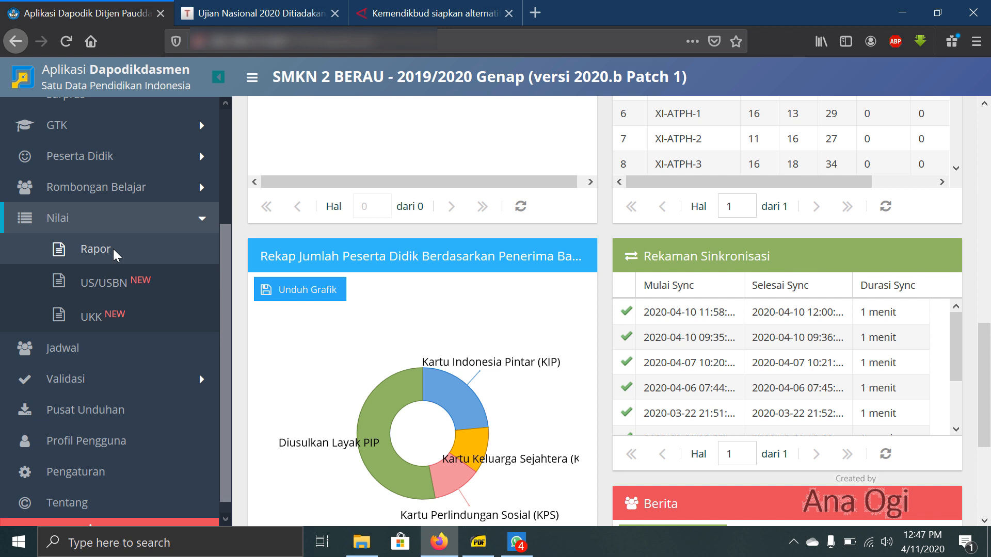
pyautogui.click(107, 288)
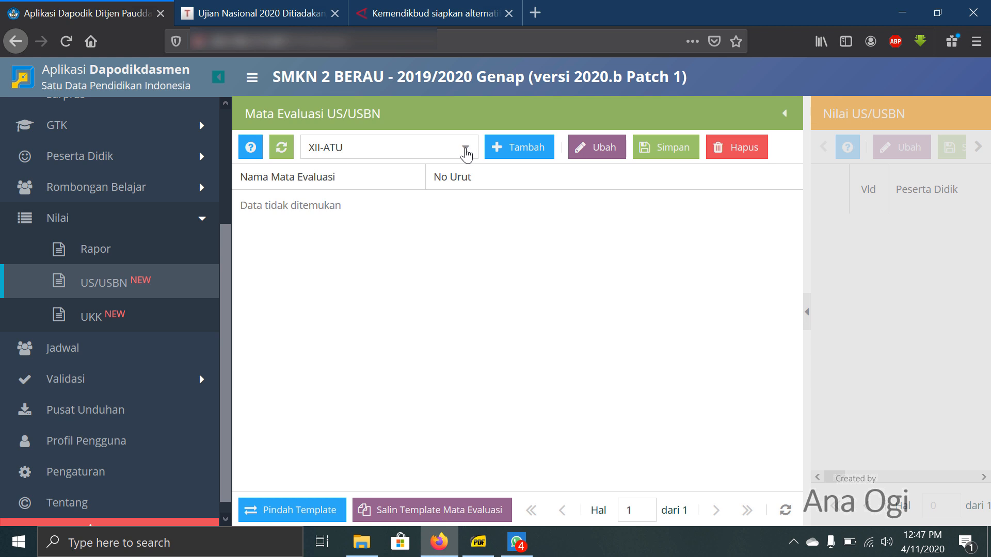
# - Show the US/USBN evaluation subjects of class XII-ATPH and review the list
pyautogui.click(466, 151)
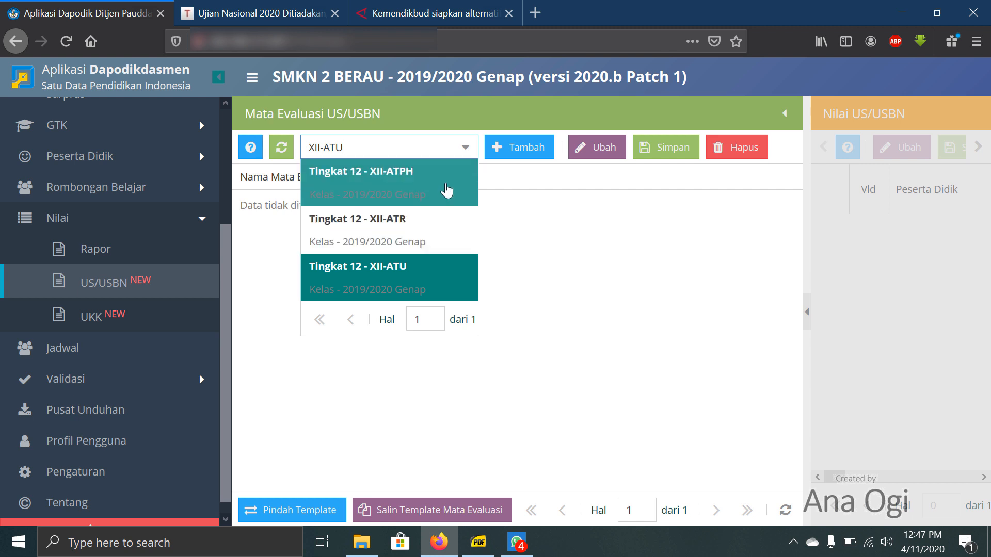
pyautogui.click(446, 191)
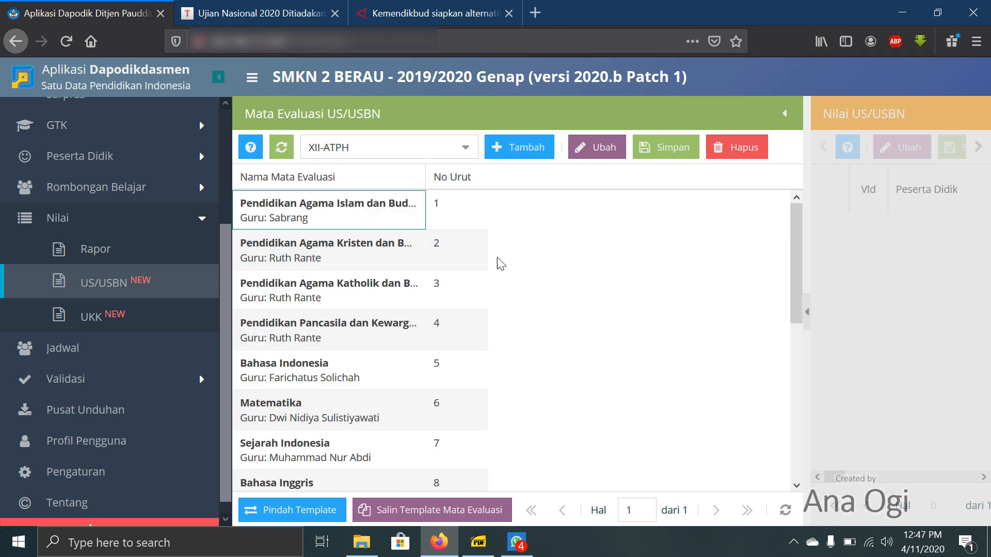
pyautogui.scroll(-5, 365, 224)
pyautogui.scroll(3, 365, 227)
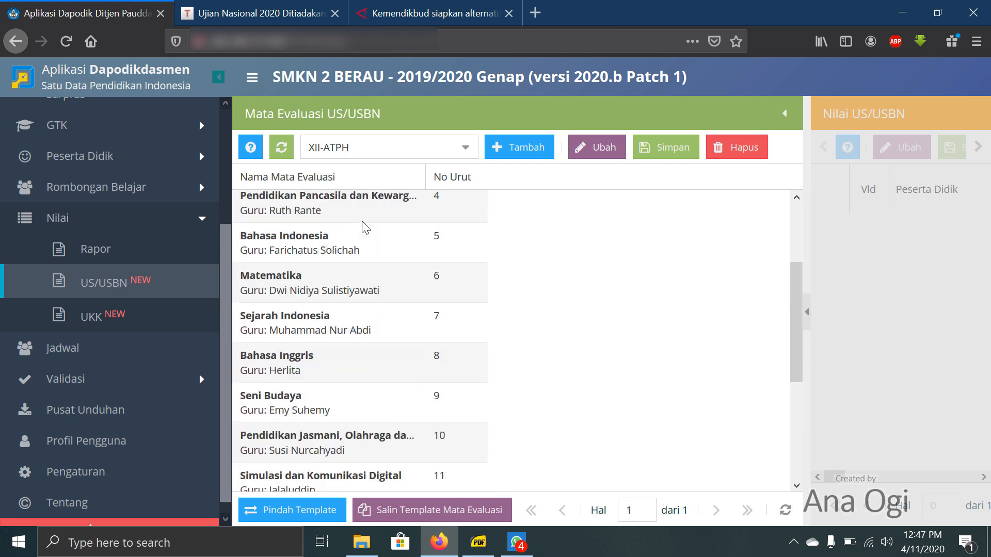
pyautogui.scroll(3, 365, 227)
pyautogui.click(339, 217)
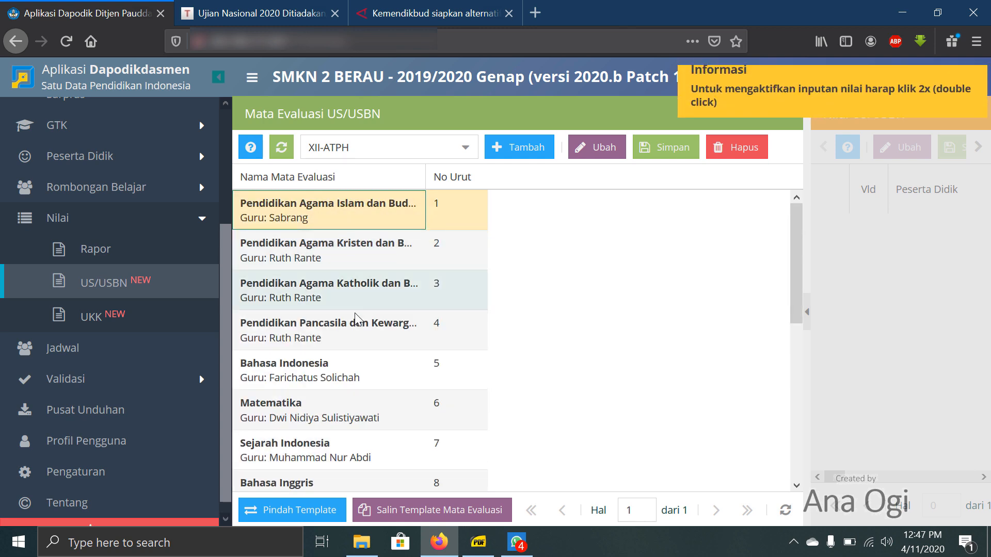
pyautogui.scroll(-5, 355, 317)
pyautogui.scroll(4, 496, 201)
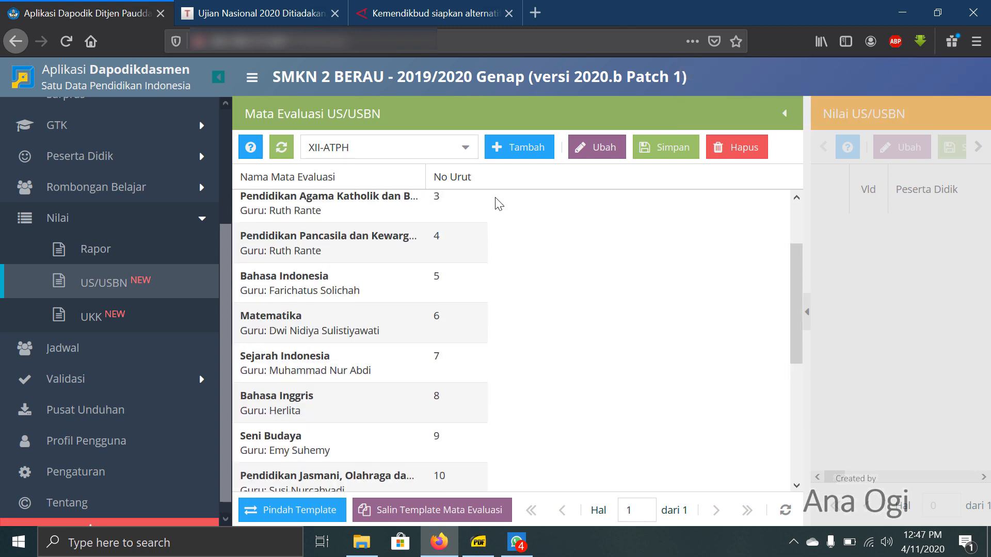
# - Review the evaluation subjects of class XII-ATR, and set the class selection to XII-ATU
pyautogui.click(466, 148)
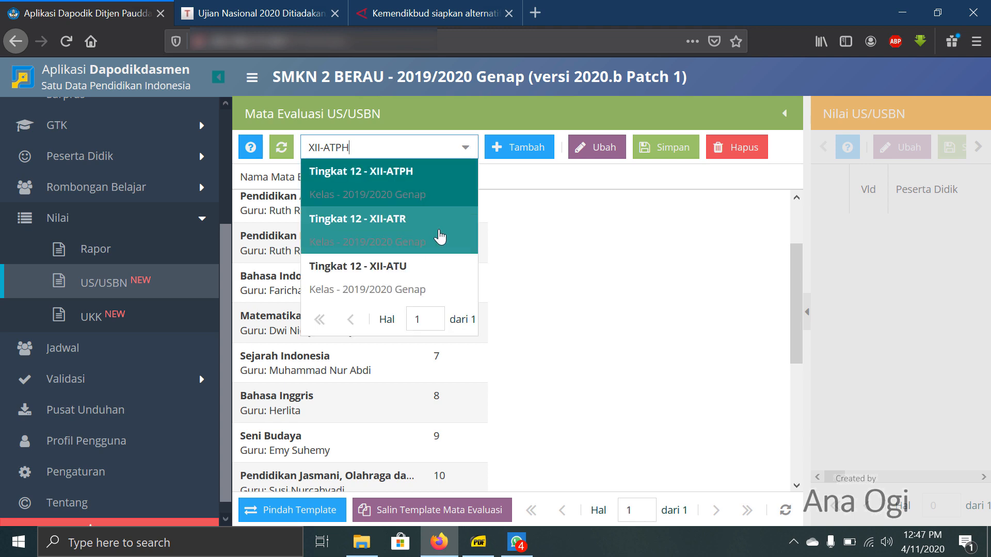
pyautogui.click(440, 238)
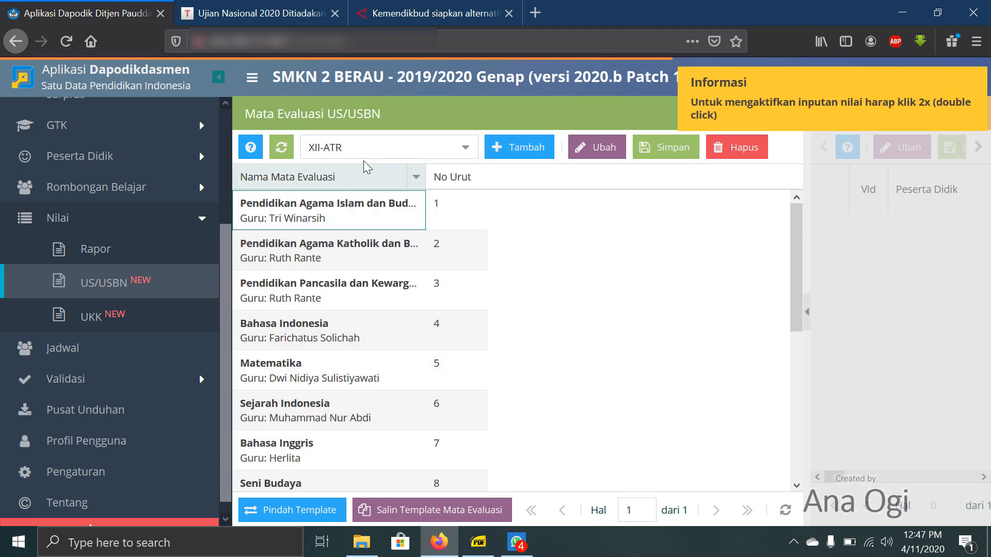
pyautogui.scroll(-5, 436, 249)
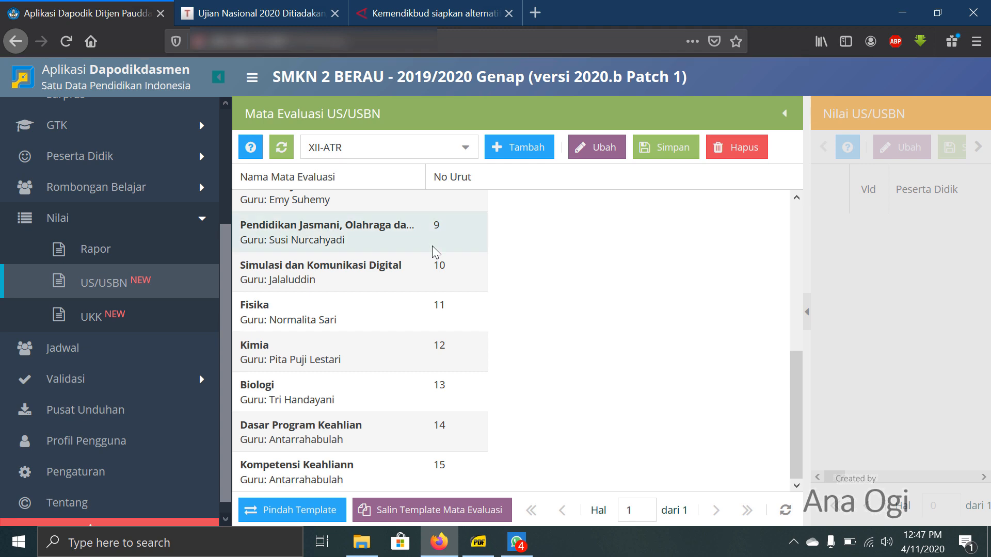
pyautogui.scroll(5, 433, 249)
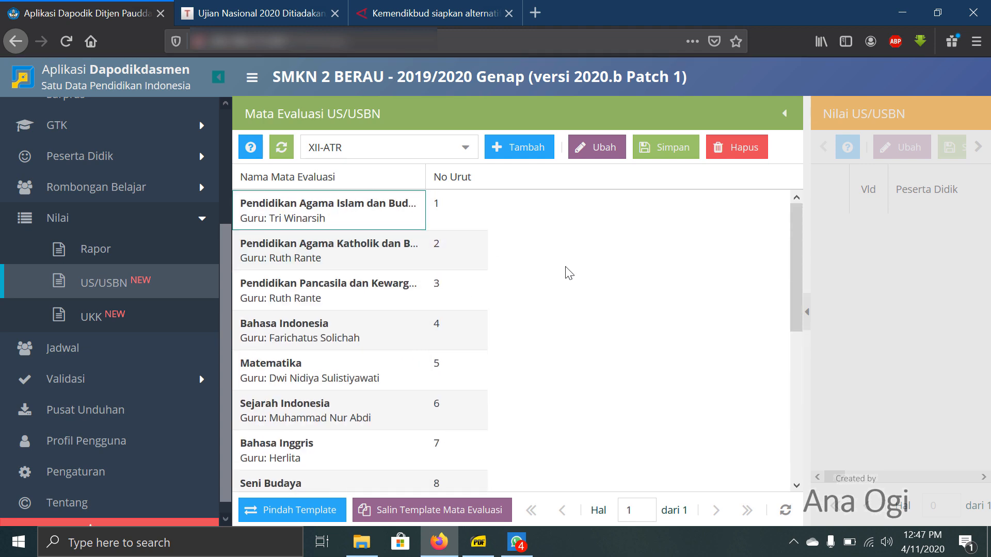
pyautogui.click(465, 148)
pyautogui.click(445, 273)
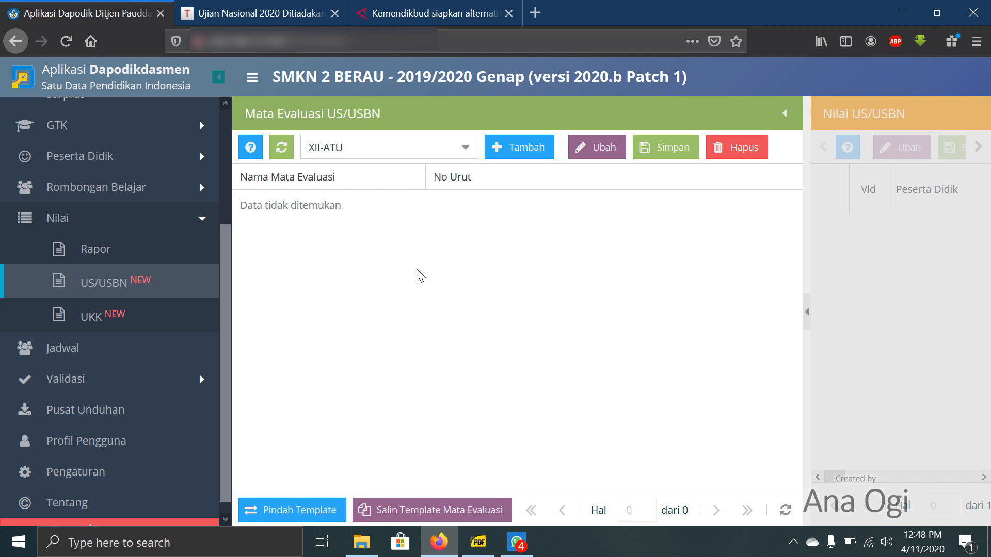
# - Switch to the PDF reader and read the Agribisnis Ternak Unggas subject structure in STRUKTUR_Perdirjen_07_2018_OK_rev.pdf, from Muatan Nasional to Kompetensi Keahlian
pyautogui.click(479, 542)
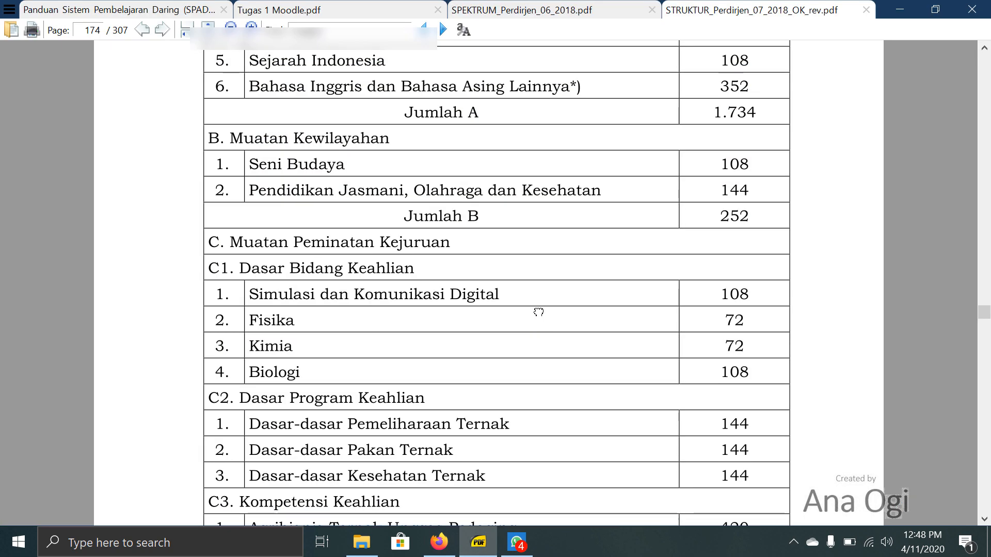
pyautogui.scroll(3, 538, 315)
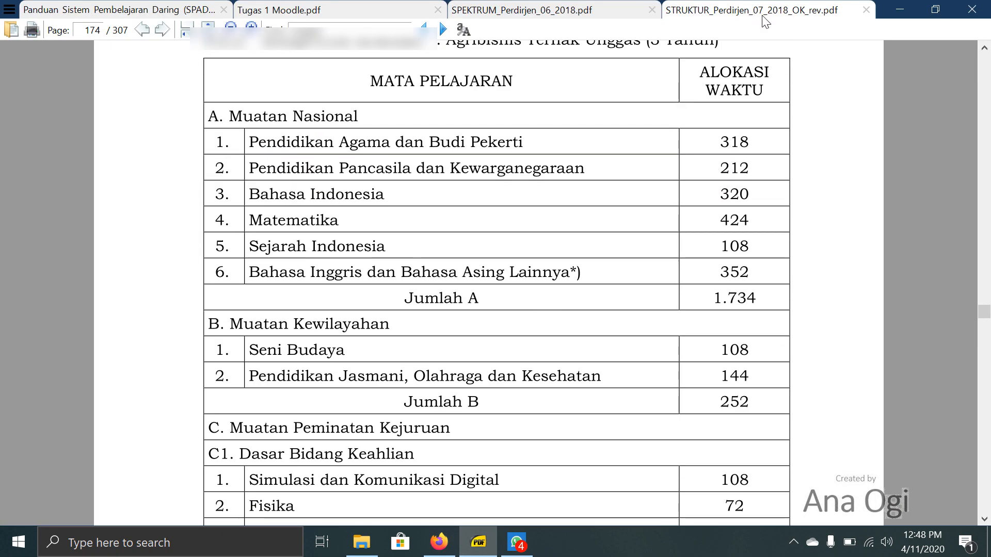
pyautogui.scroll(2, 572, 162)
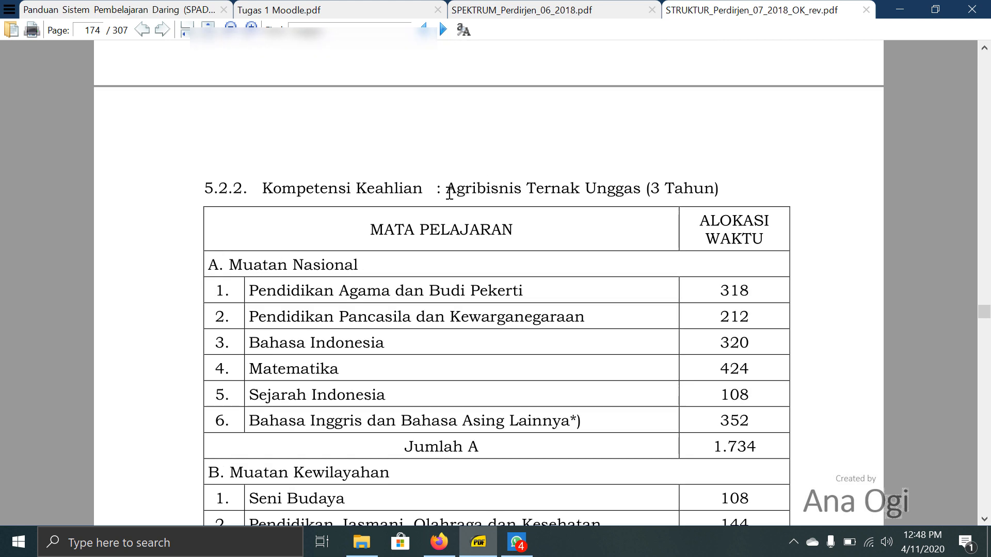
pyautogui.scroll(-1, 577, 187)
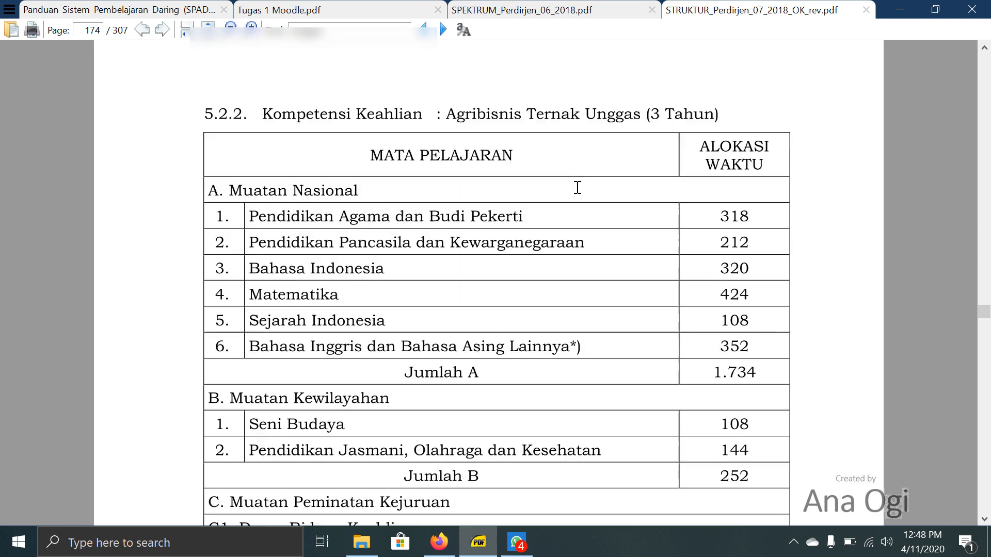
pyautogui.scroll(-1, 578, 188)
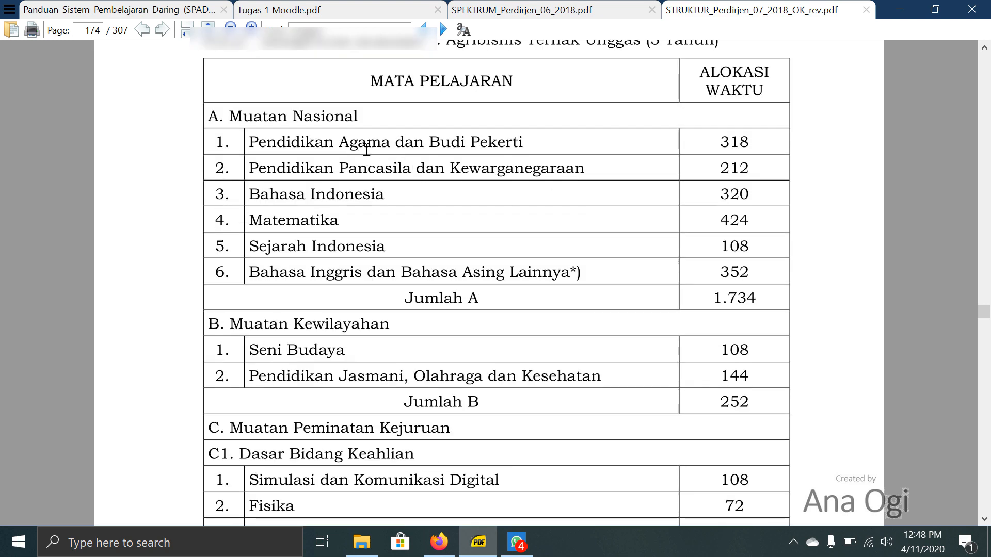
pyautogui.scroll(-1, 299, 165)
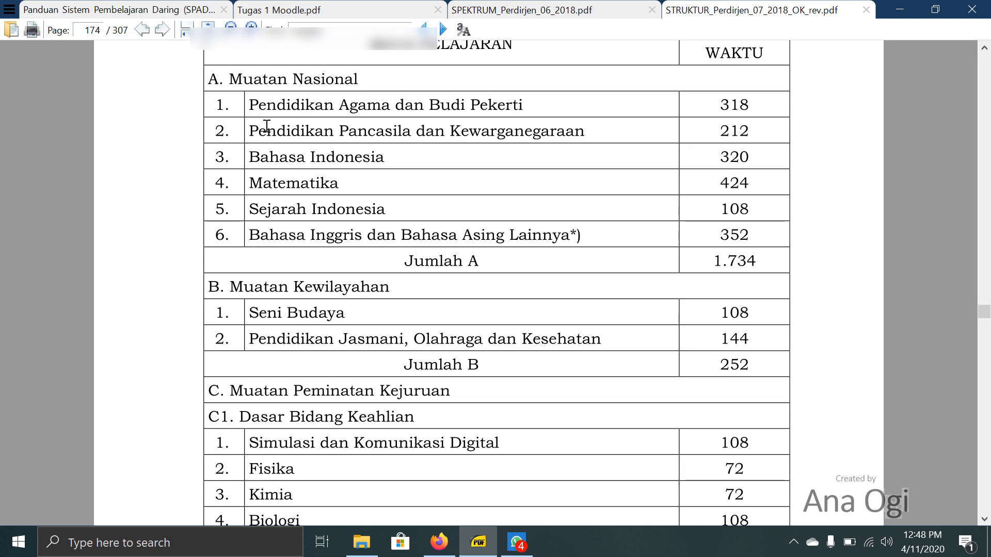
pyautogui.scroll(-1, 283, 238)
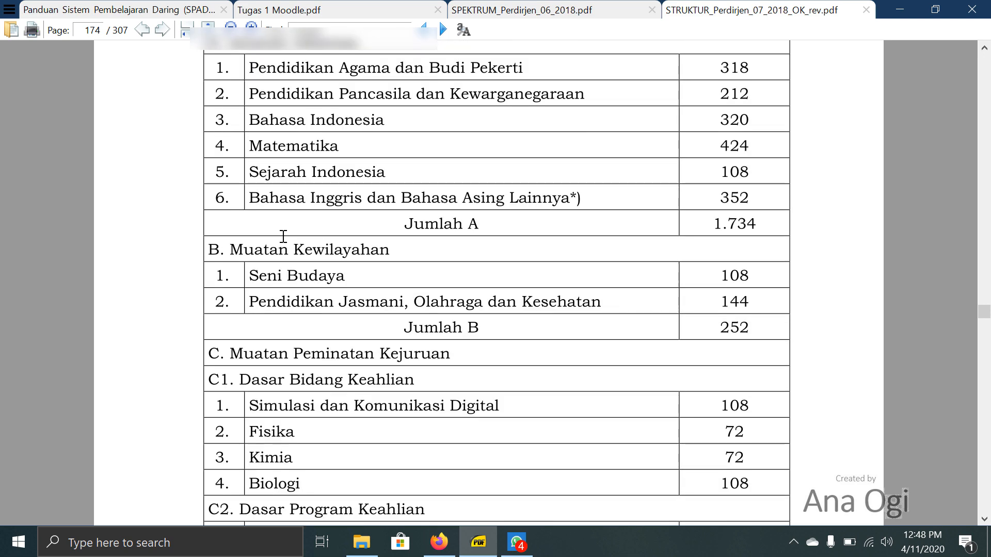
pyautogui.scroll(-3, 315, 276)
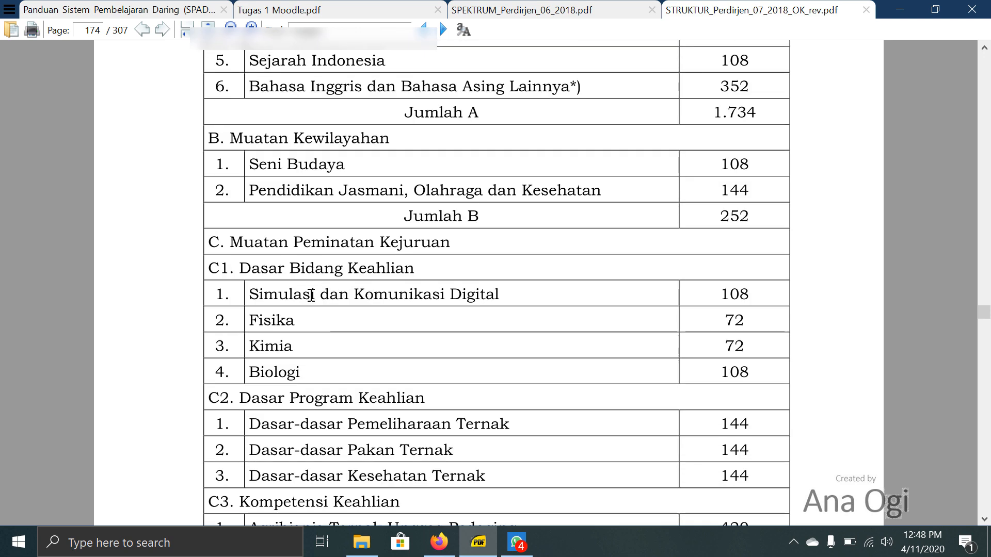
pyautogui.scroll(-5, 407, 276)
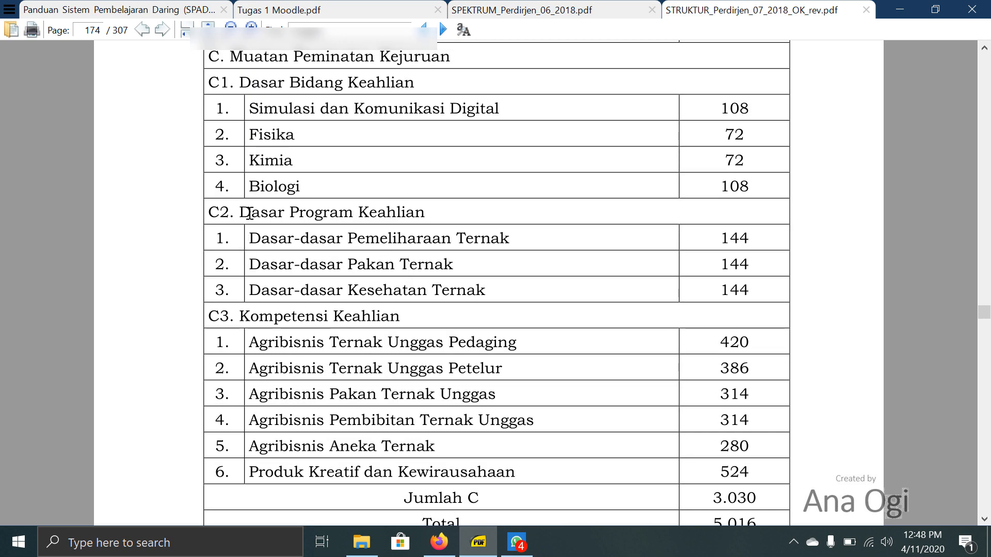
# - Highlight the subjects under C2 Dasar Program Keahlian and C3 Kompetensi Keahlian in turn to examine them
pyautogui.moveTo(269, 240); pyautogui.dragTo(482, 292)
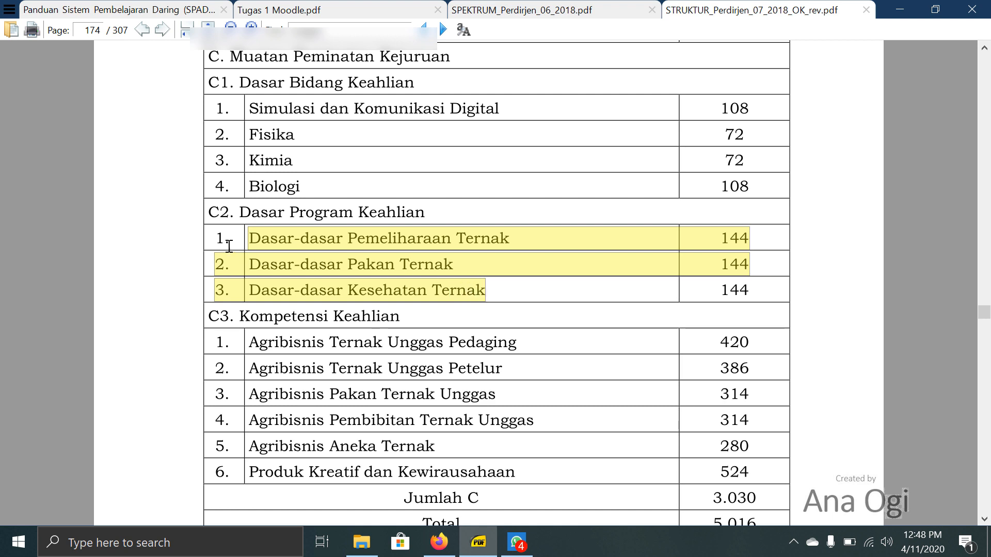
pyautogui.moveTo(219, 240); pyautogui.dragTo(488, 295)
pyautogui.click(441, 213)
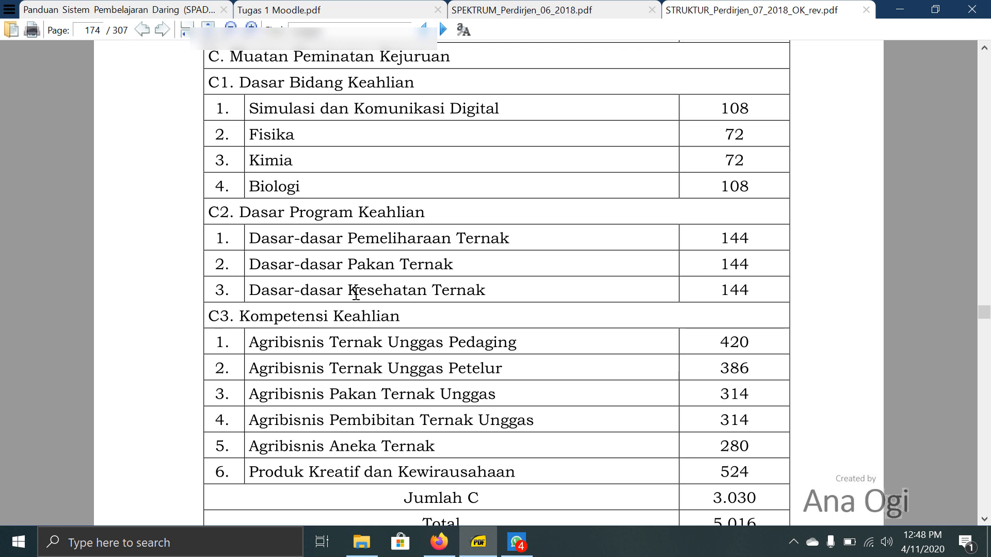
pyautogui.moveTo(217, 342); pyautogui.dragTo(529, 458)
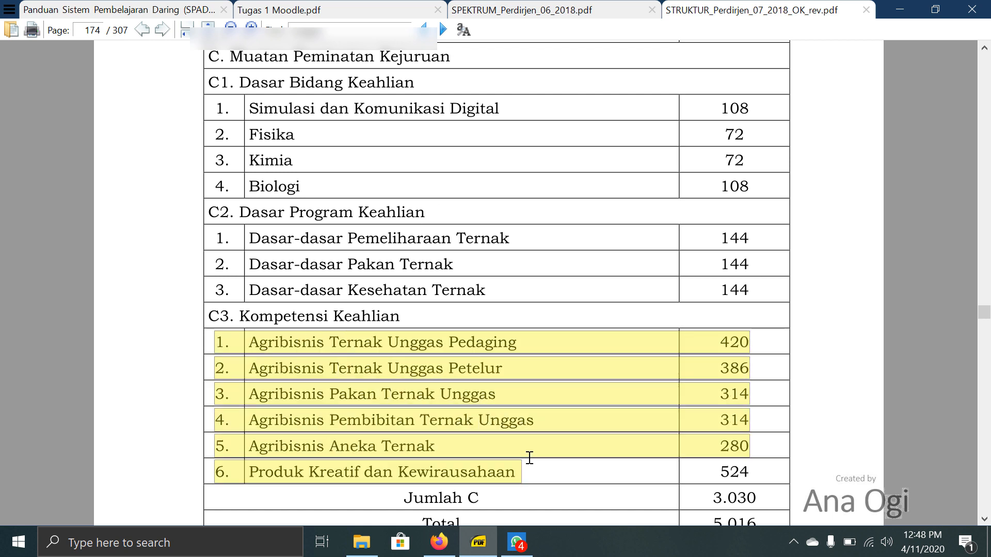
pyautogui.click(526, 378)
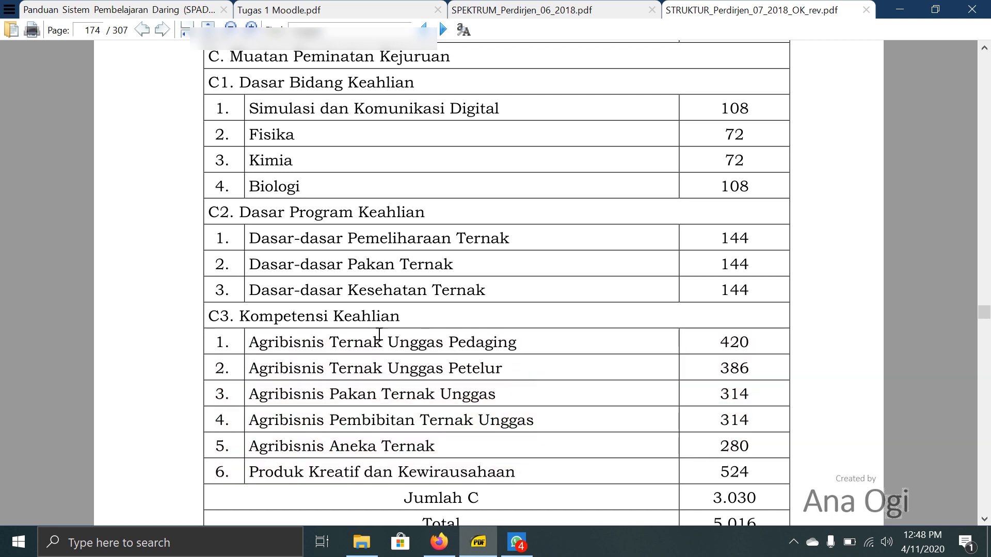
# - Recheck the Muatan Nasional and Muatan Kewilayahan subjects in the PDF against the XII-ATU evaluation page, ending on the Dapodik page in Firefox
pyautogui.scroll(8, 408, 315)
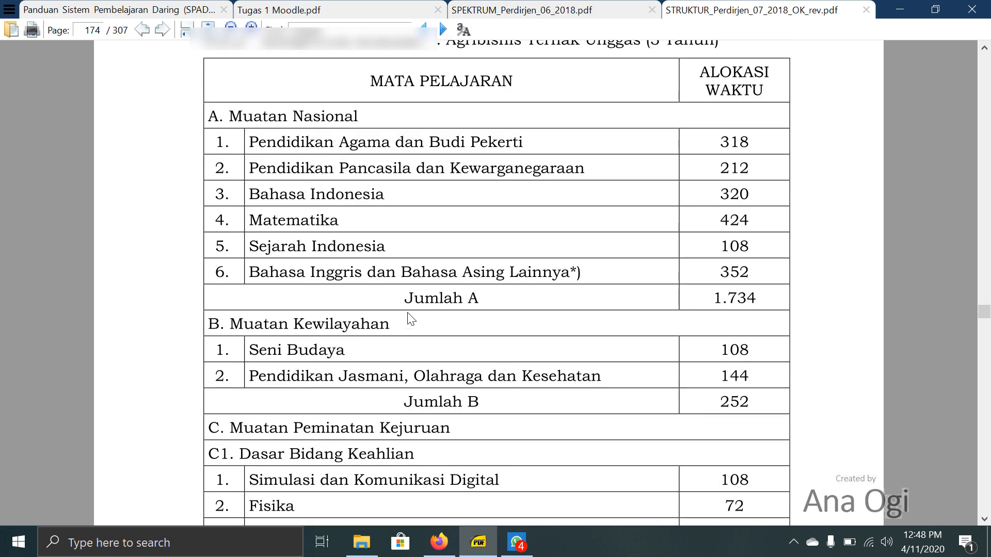
pyautogui.scroll(-2, 380, 267)
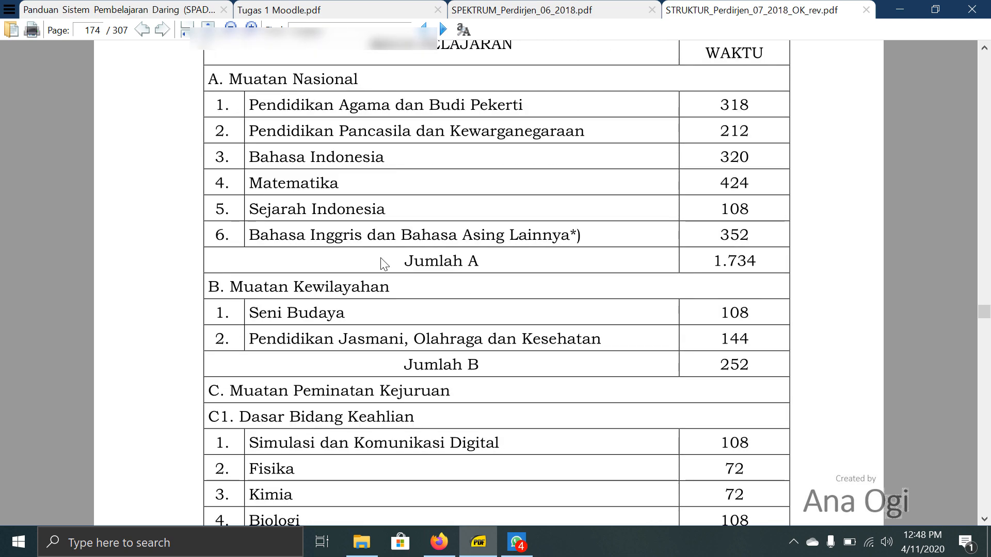
pyautogui.click(439, 542)
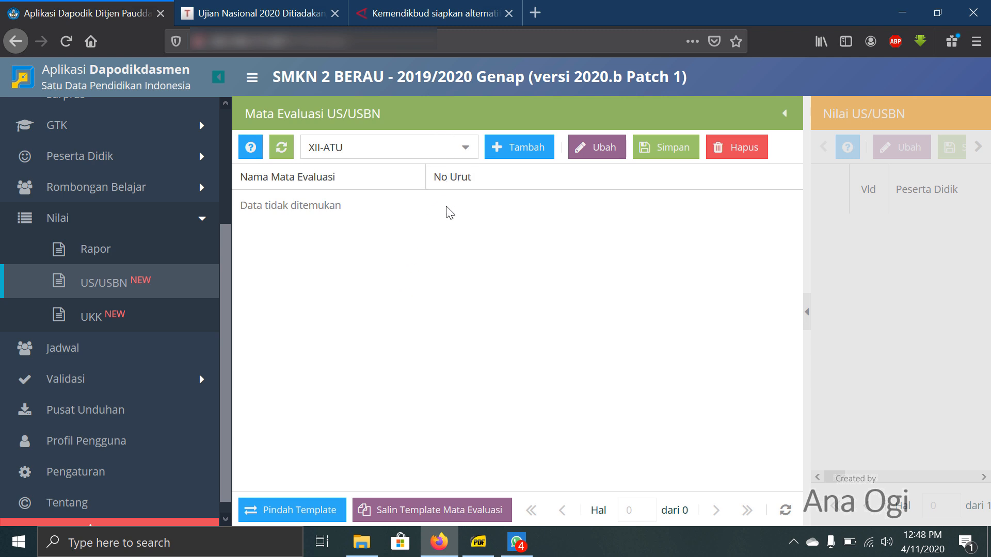
pyautogui.click(479, 542)
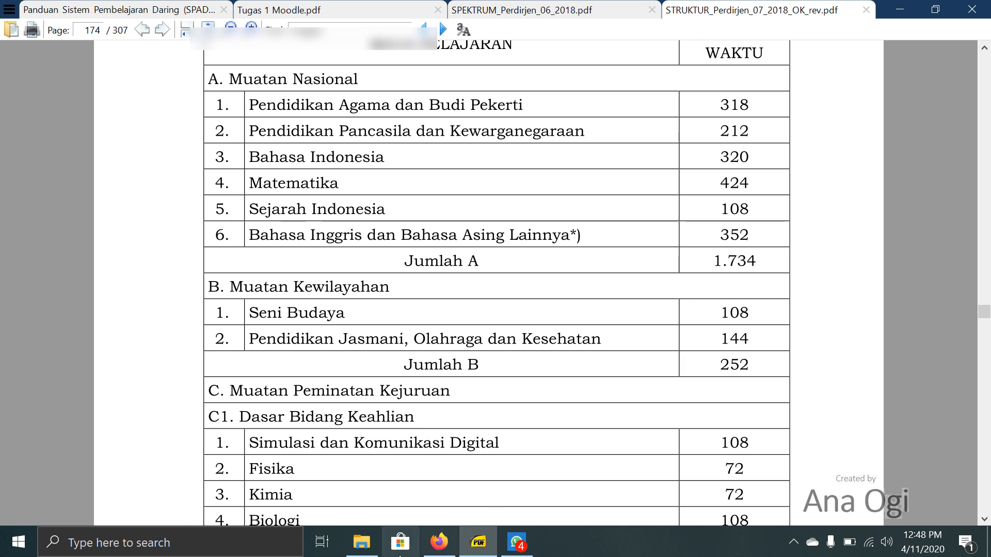
pyautogui.click(439, 542)
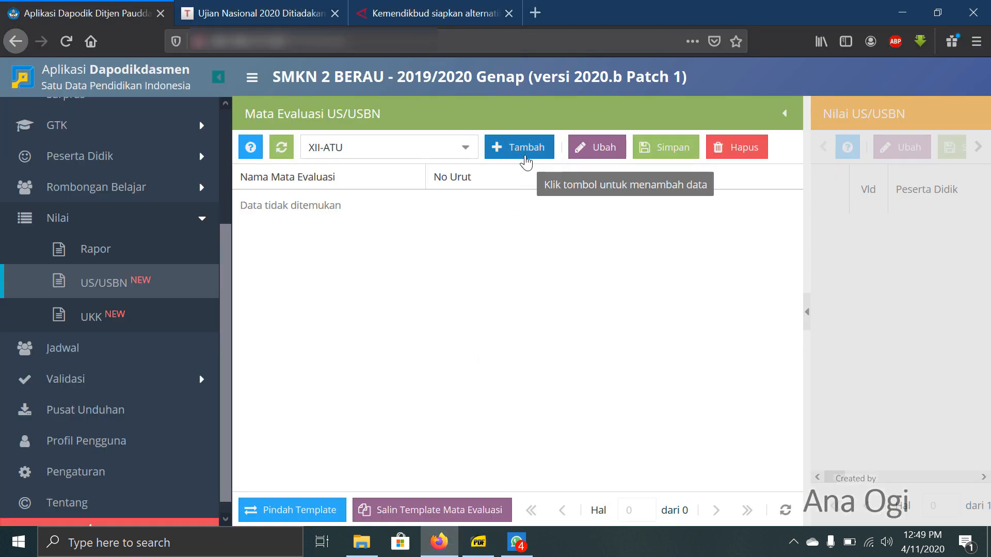
# - Add Pendidikan Agama Islam dan Budi Pekerti as an evaluation subject for XII-ATU with order number 1 and save it
pyautogui.click(524, 154)
pyautogui.click(667, 232)
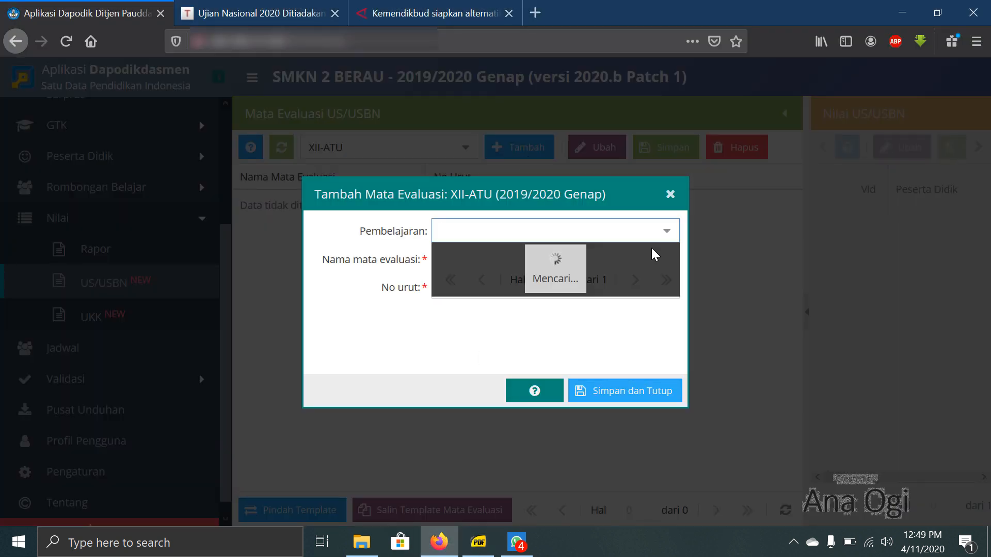
pyautogui.scroll(-1, 591, 301)
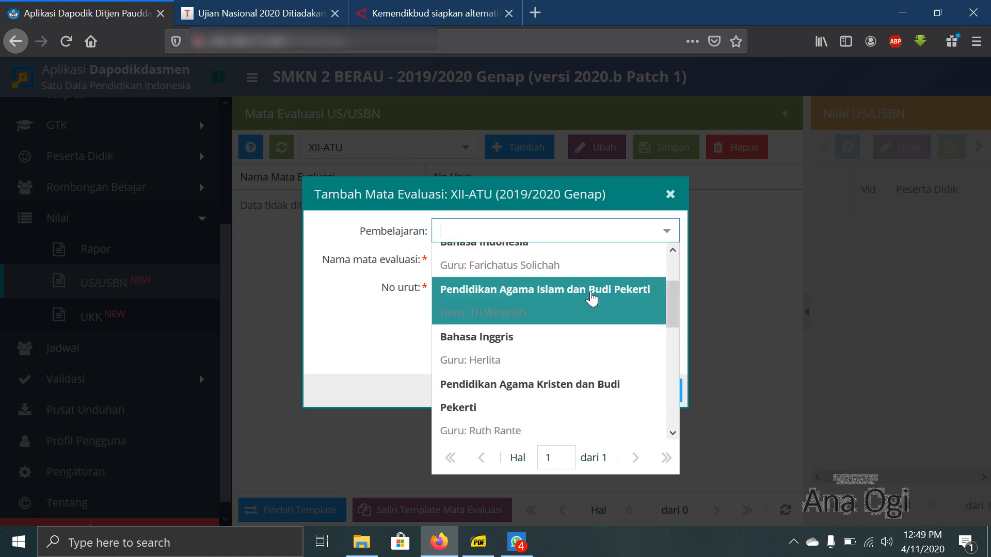
pyautogui.click(592, 299)
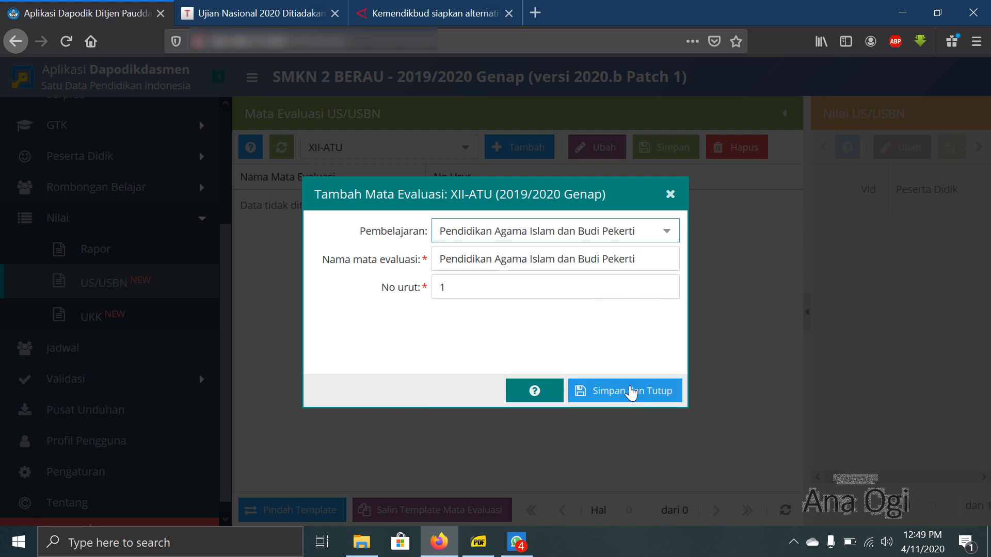
pyautogui.click(466, 283)
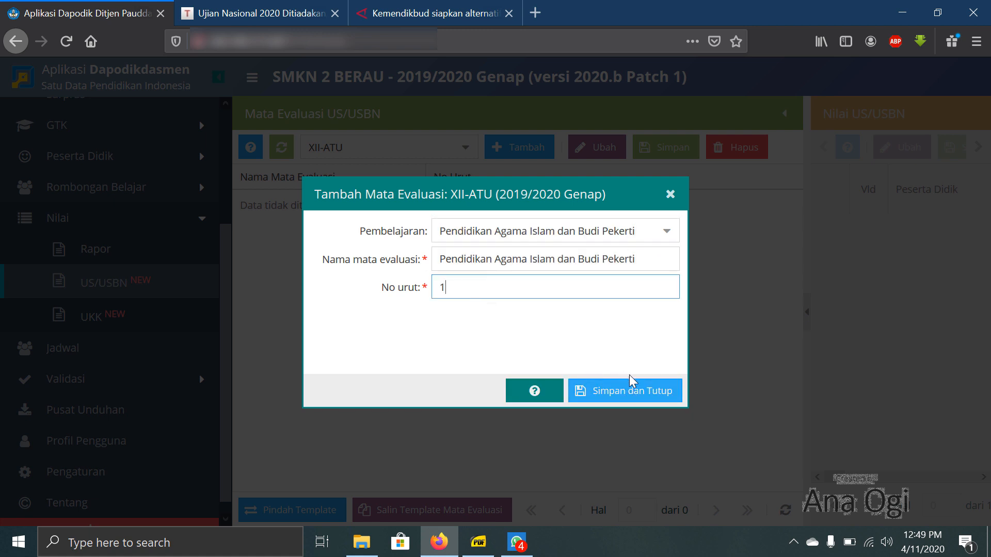
pyautogui.click(631, 390)
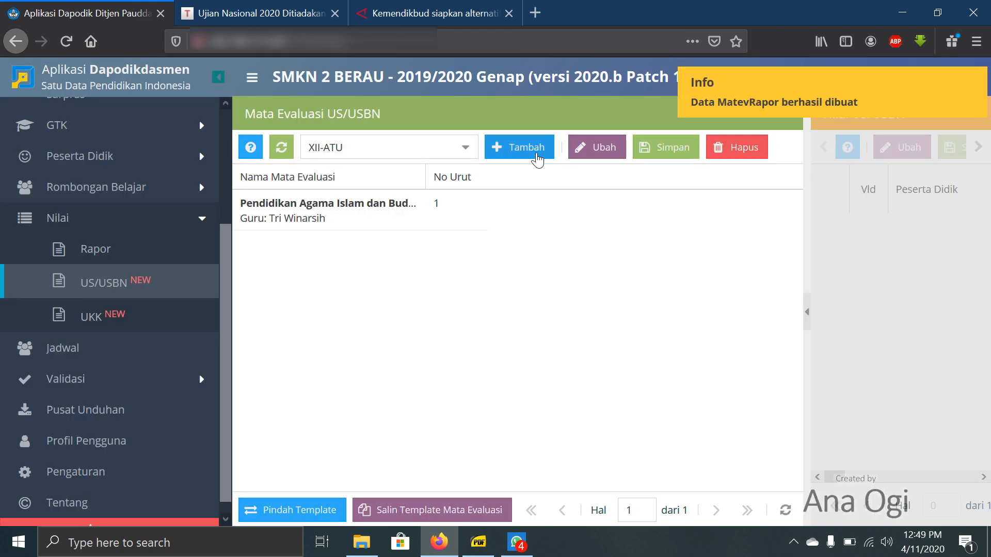
# - Add Pendidikan Agama Kristen dan Budi Pekerti as the second evaluation subject for XII-ATU and save it
pyautogui.click(537, 150)
pyautogui.click(657, 231)
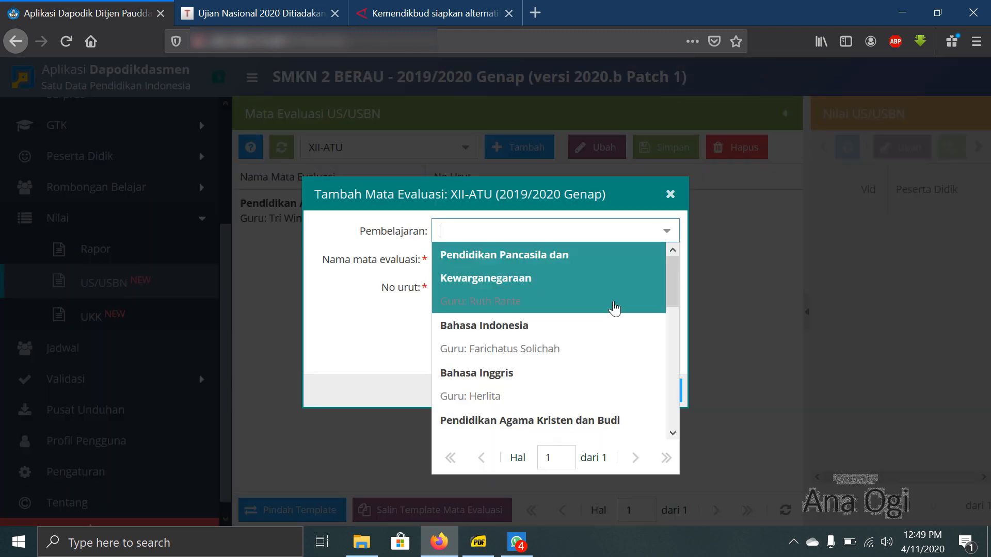
pyautogui.scroll(-3, 611, 315)
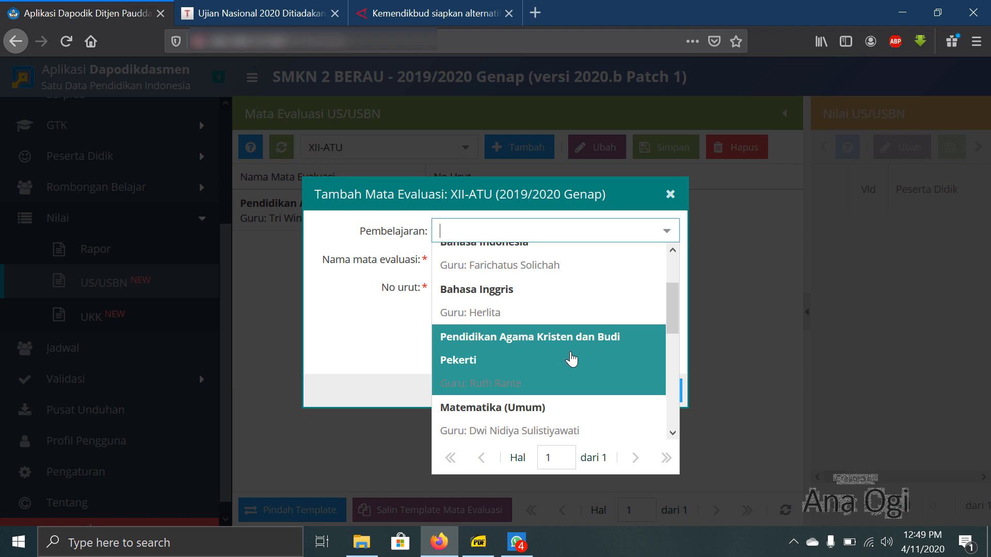
pyautogui.click(571, 360)
pyautogui.click(614, 391)
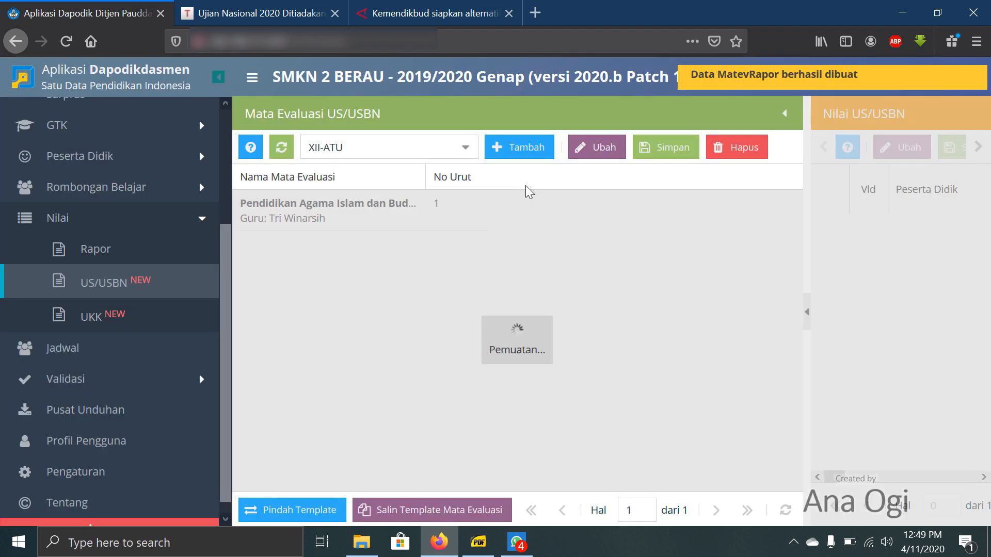
# - Check the subject order in the curriculum PDF and add Pendidikan Pancasila dan Kewarganegaraan to XII-ATU with order number 3
pyautogui.click(534, 152)
pyautogui.click(667, 232)
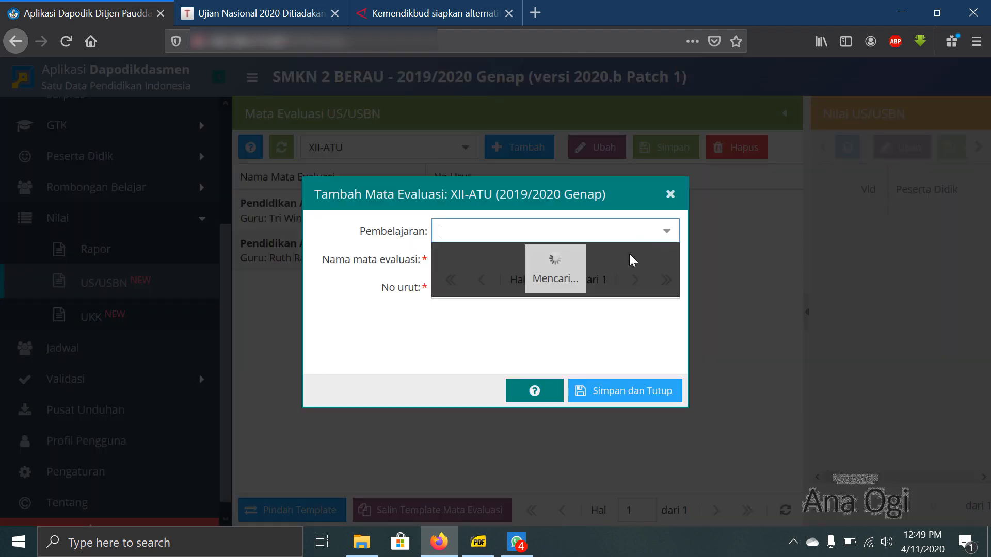
pyautogui.scroll(-8, 605, 281)
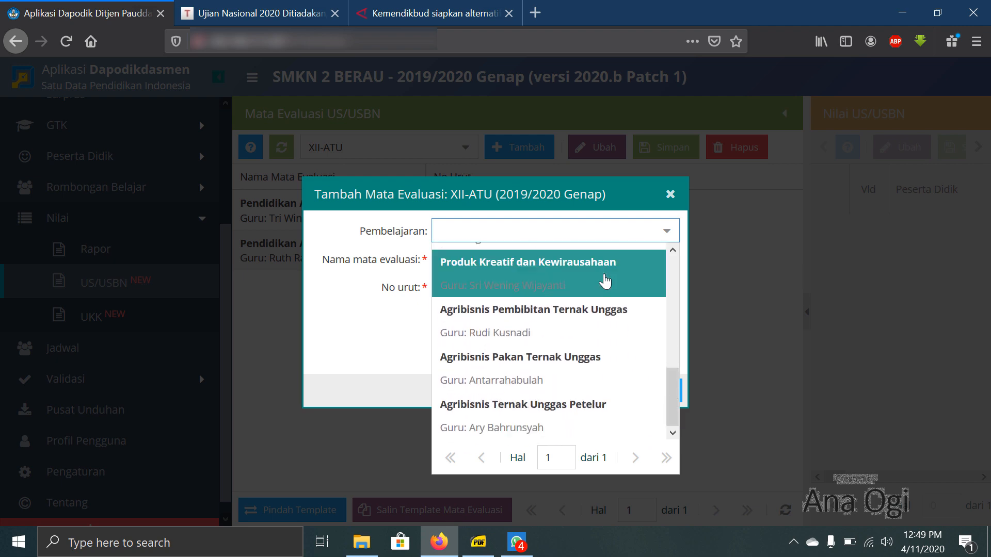
pyautogui.scroll(10, 605, 269)
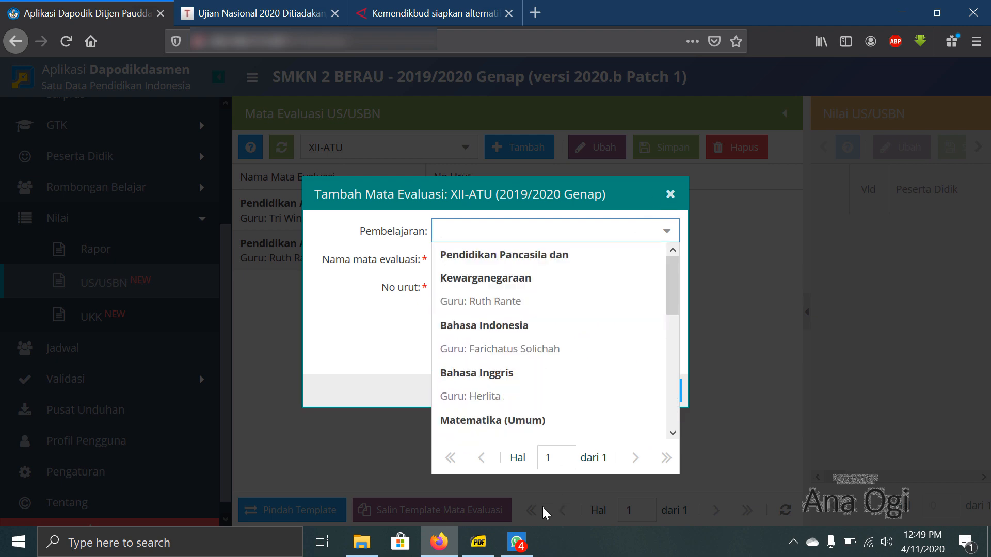
pyautogui.click(486, 548)
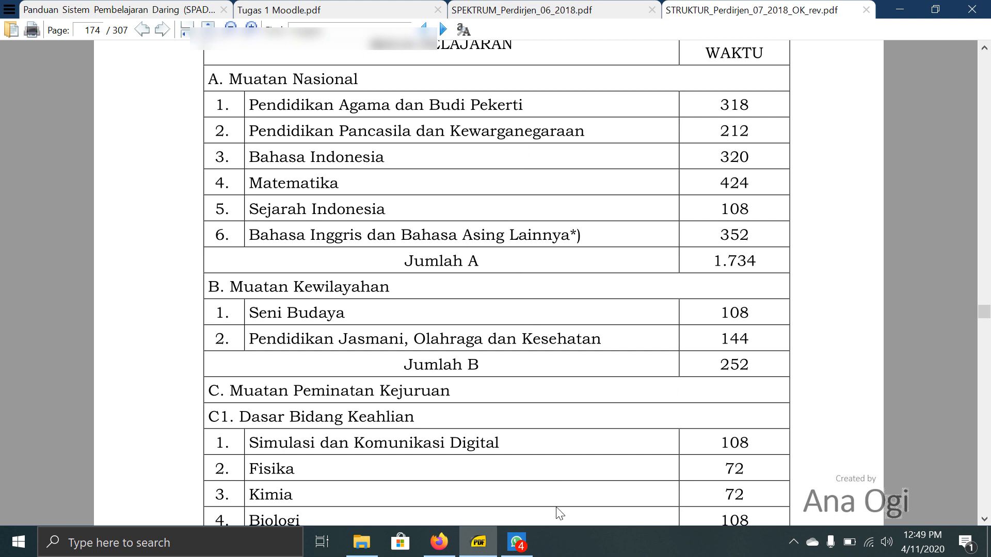
pyautogui.click(440, 542)
pyautogui.click(552, 278)
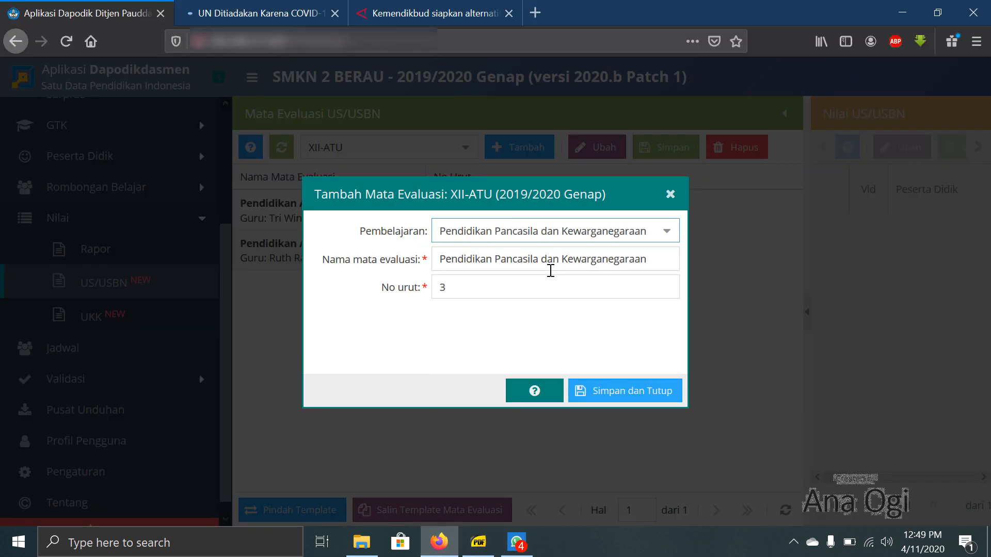
pyautogui.click(619, 391)
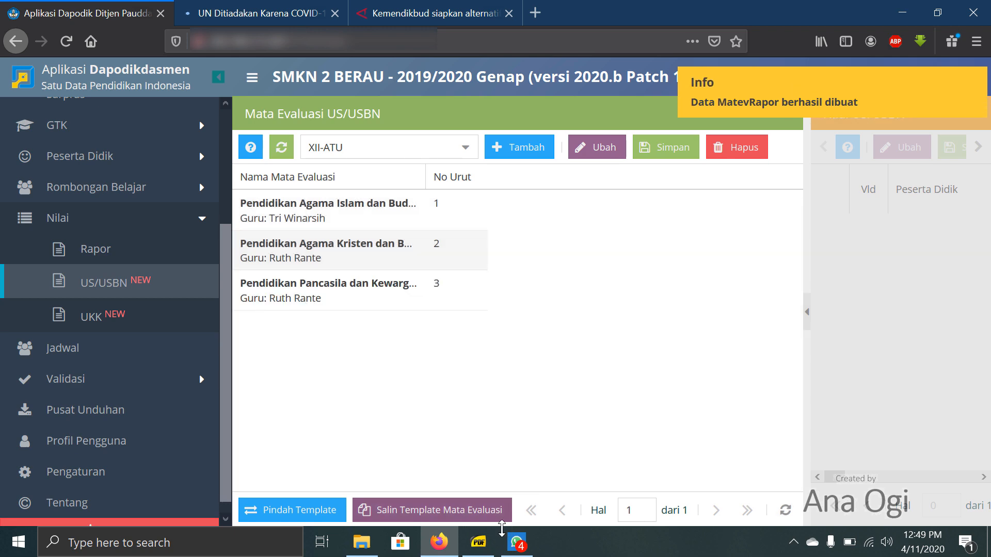
# - Recheck the curriculum PDF and add Bahasa Indonesia as an evaluation subject for XII-ATU with order number 4
pyautogui.click(479, 543)
pyautogui.click(479, 545)
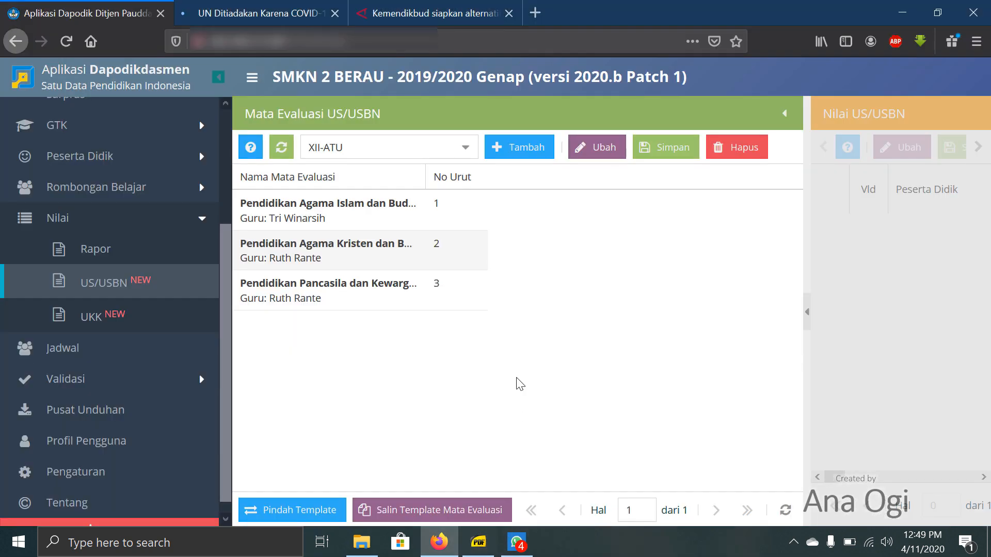
pyautogui.click(529, 149)
pyautogui.click(665, 231)
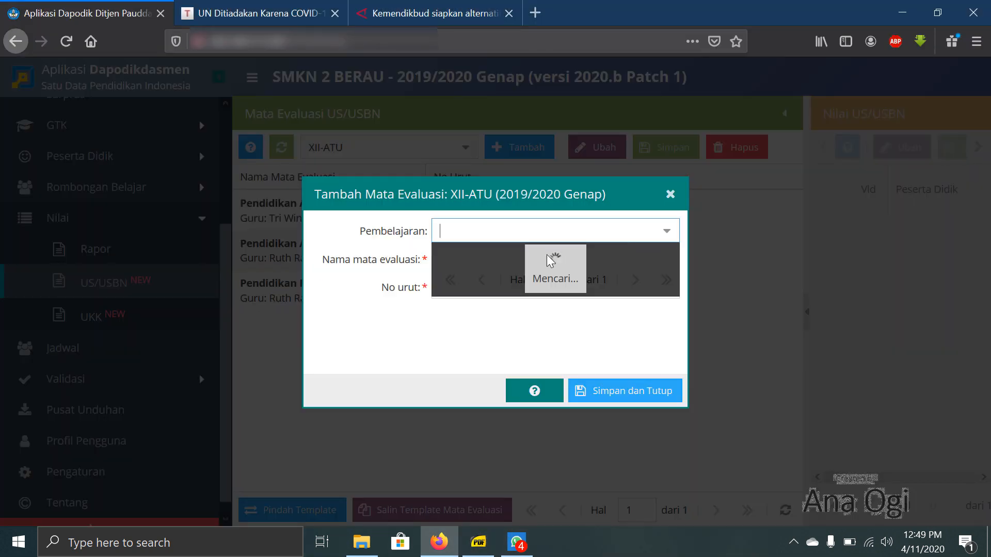
pyautogui.click(522, 264)
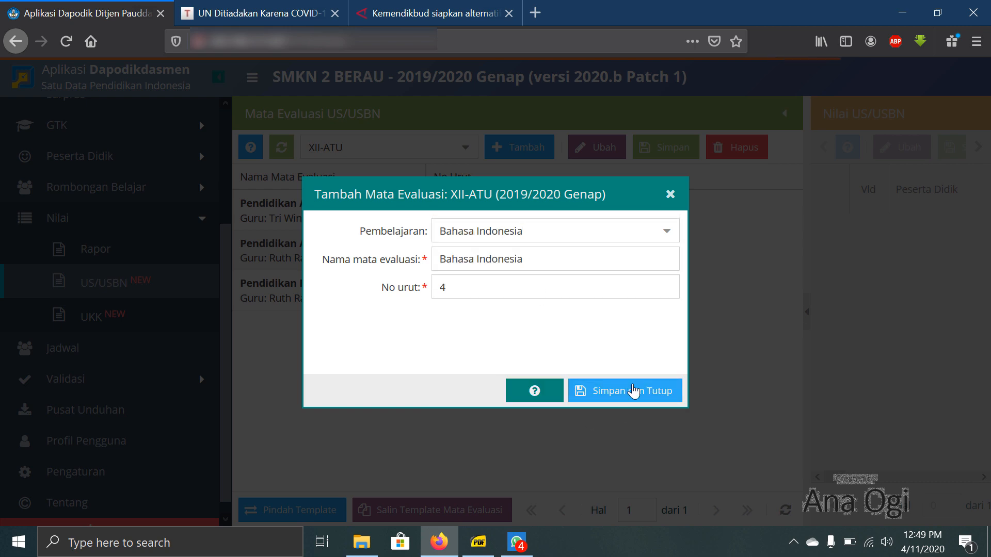
pyautogui.click(629, 391)
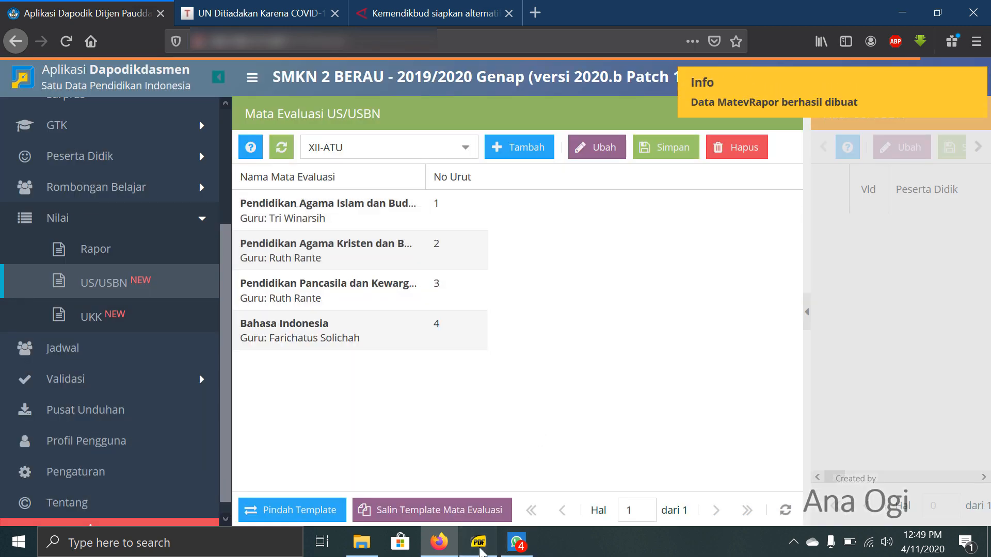
# - Consult the curriculum PDF and add Matematika (Umum) to XII-ATU, with the evaluation name shortened to Matematika and order number 5
pyautogui.click(479, 543)
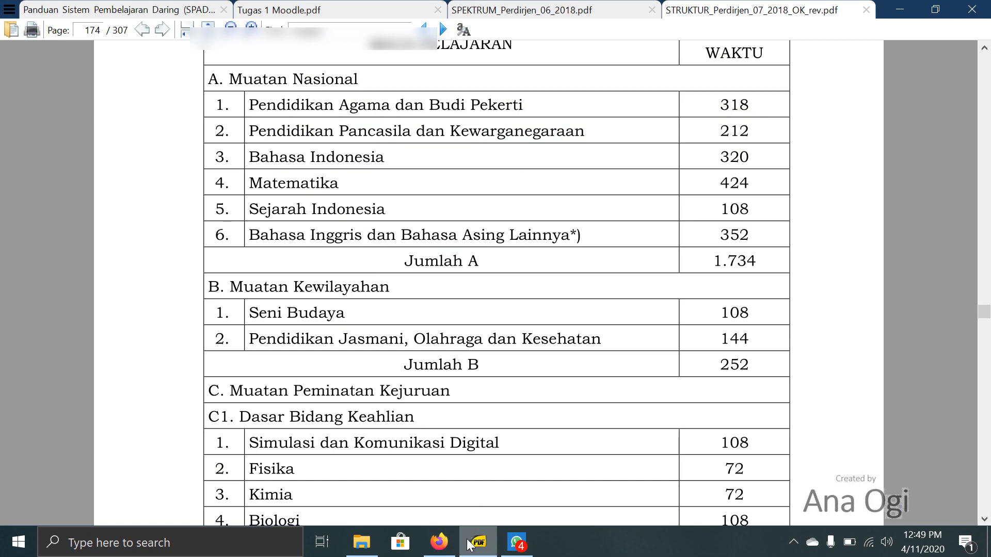
pyautogui.click(440, 542)
pyautogui.click(511, 154)
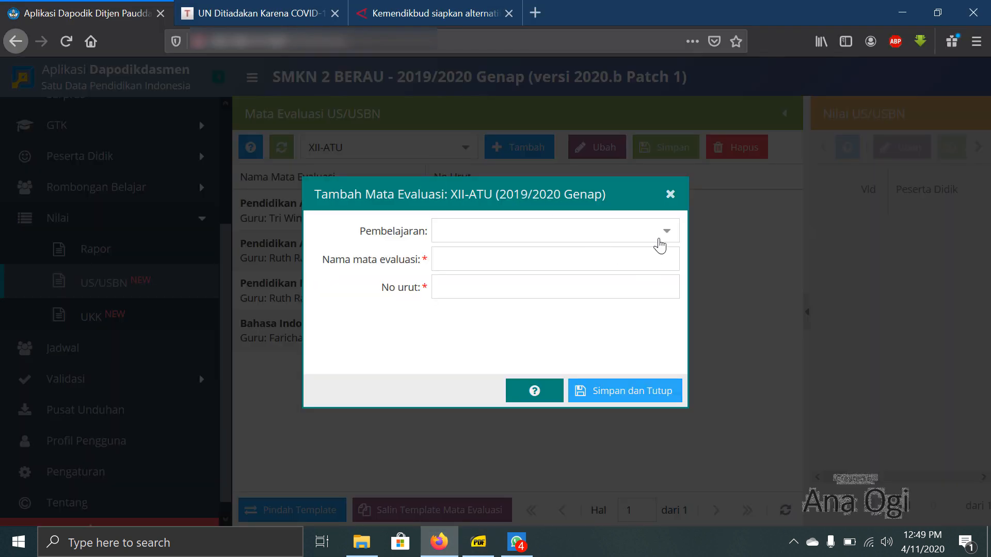
pyautogui.click(660, 240)
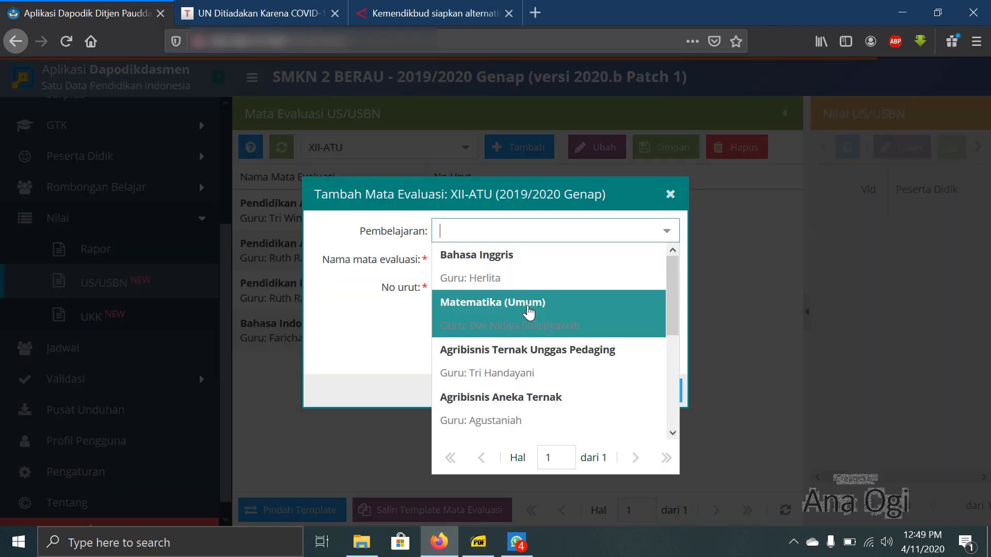
pyautogui.click(528, 313)
pyautogui.click(559, 258)
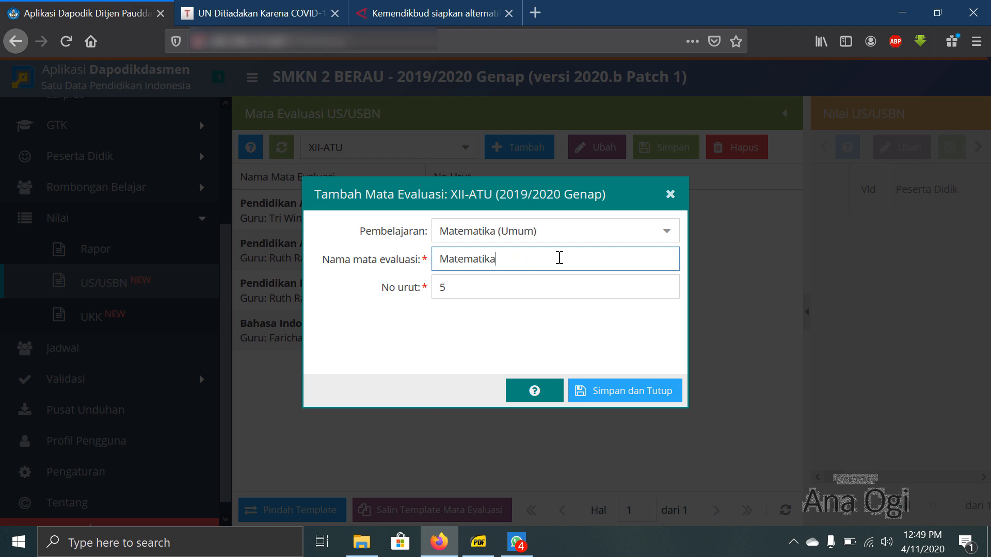
pyautogui.click(594, 398)
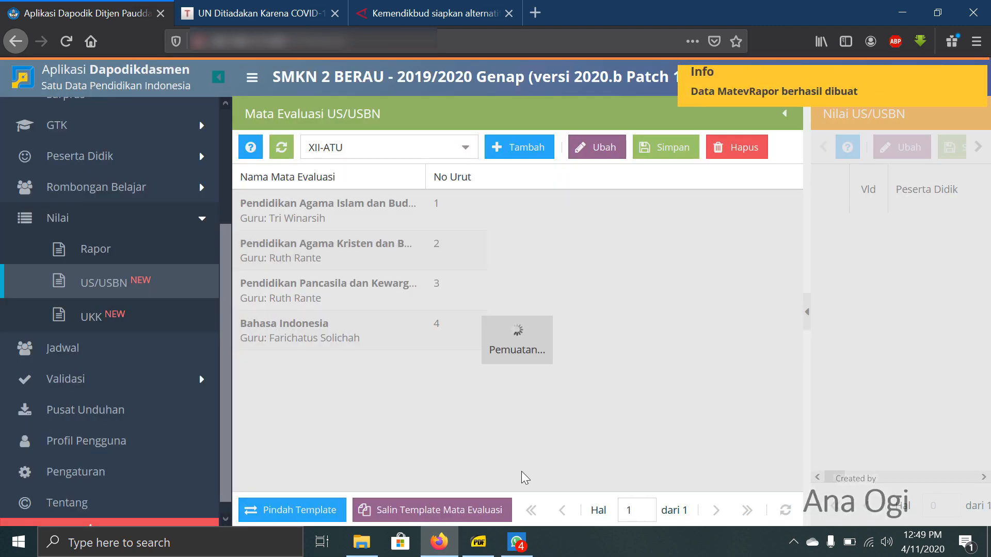
# - Check the curriculum PDF for the subject following Matematika and look for it among the lessons offered in a new XII-ATU evaluation entry
pyautogui.click(487, 533)
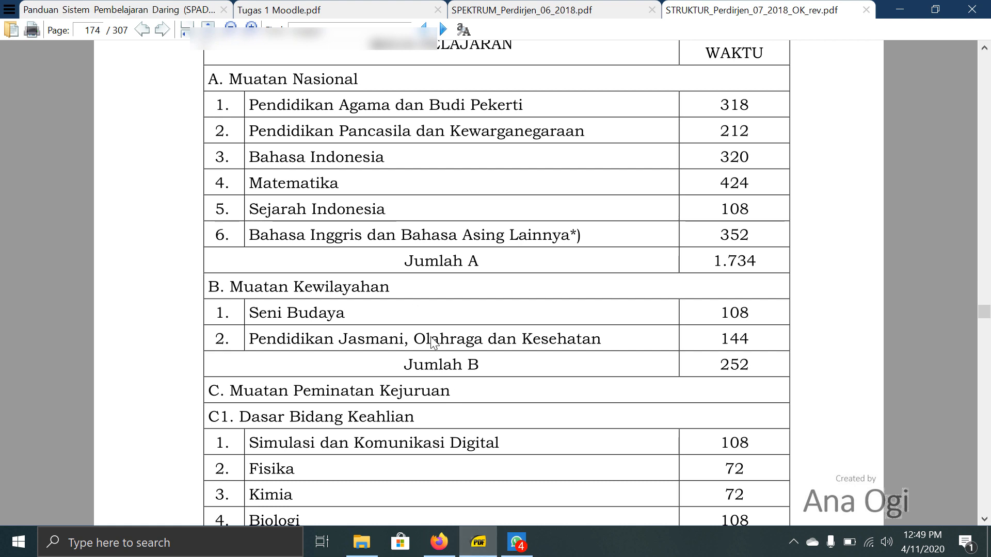
pyautogui.click(440, 542)
pyautogui.click(539, 150)
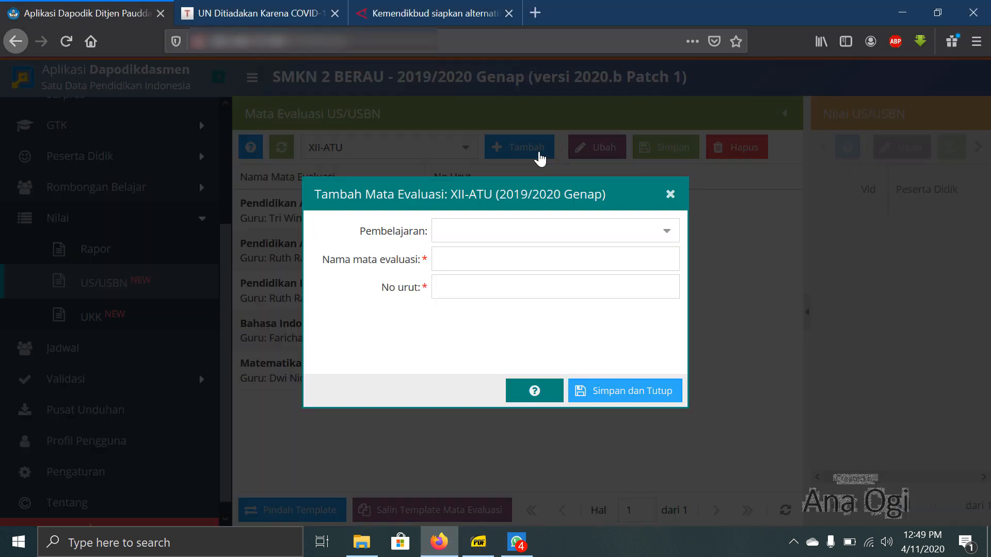
pyautogui.click(665, 236)
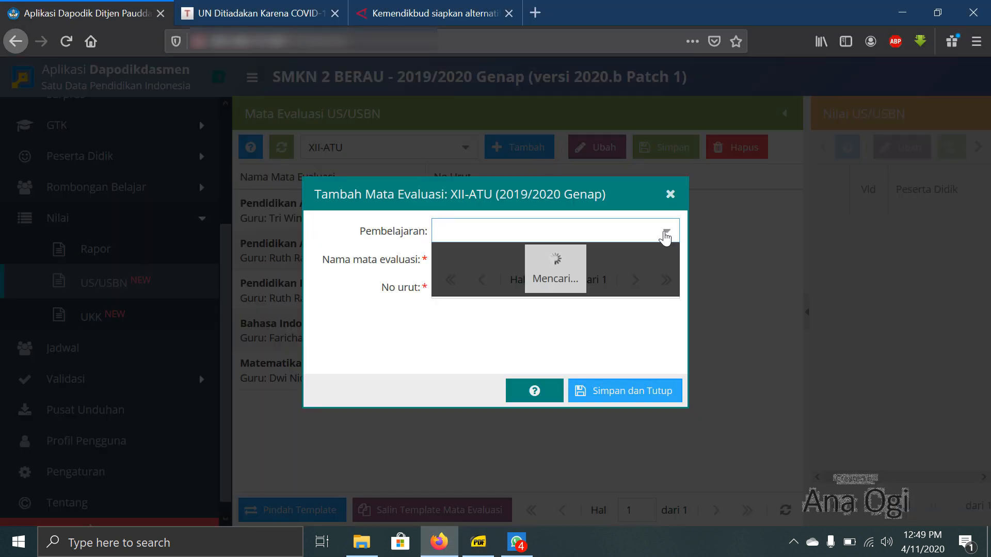
pyautogui.scroll(-5, 549, 278)
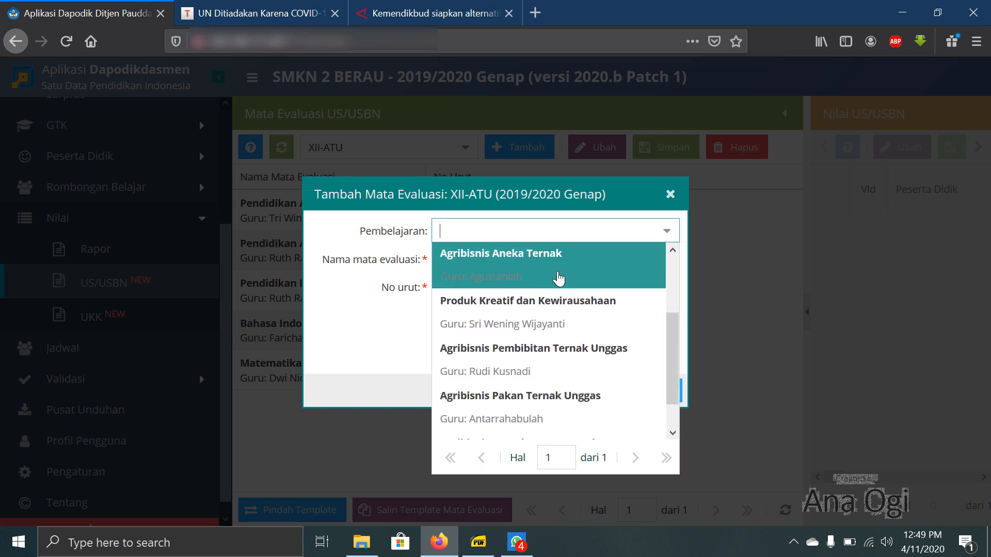
pyautogui.scroll(5, 580, 413)
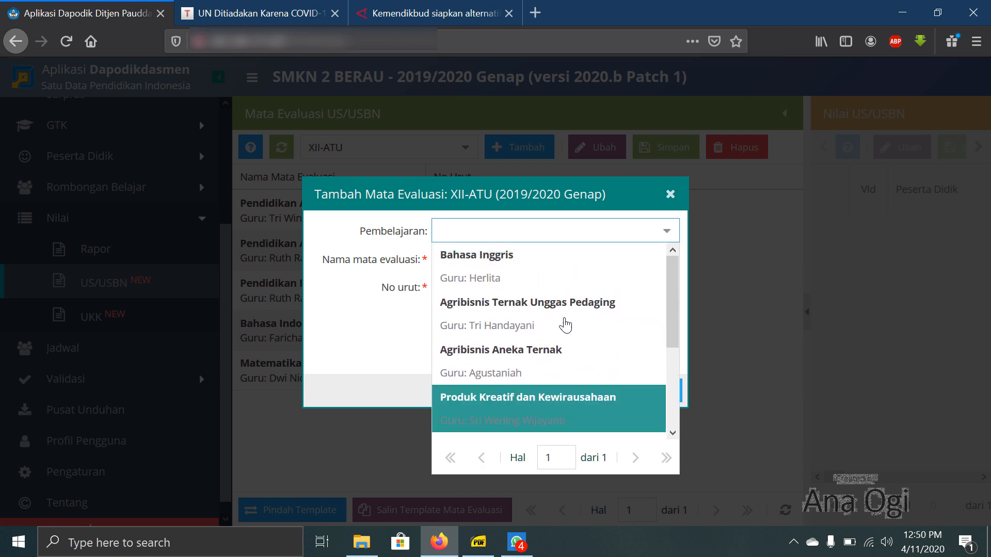
pyautogui.scroll(-3, 570, 264)
pyautogui.scroll(3, 548, 310)
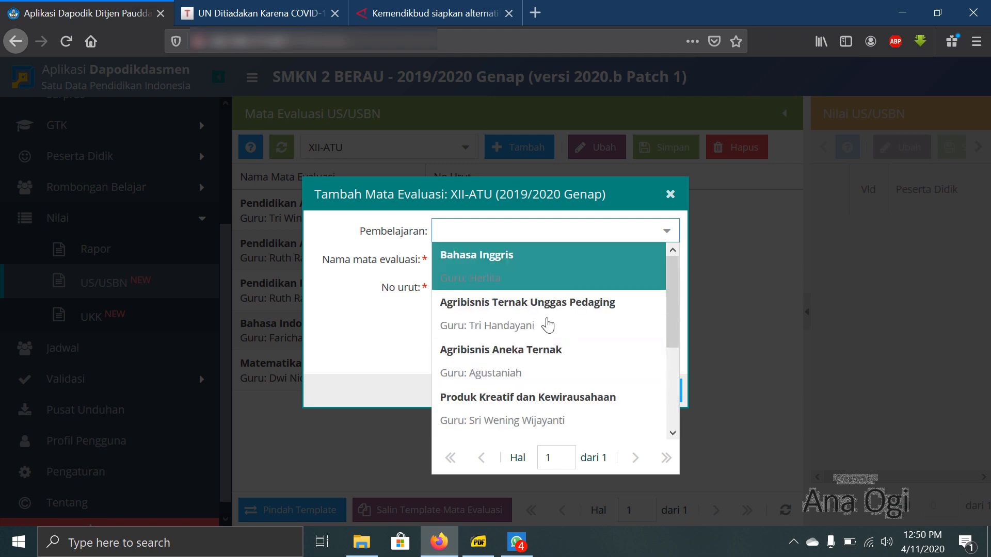
# - Read the PDF's Muatan Nasional through C2 Dasar Program Keahlian subjects, compare them with the available lessons, and close the empty evaluation entry
pyautogui.click(478, 542)
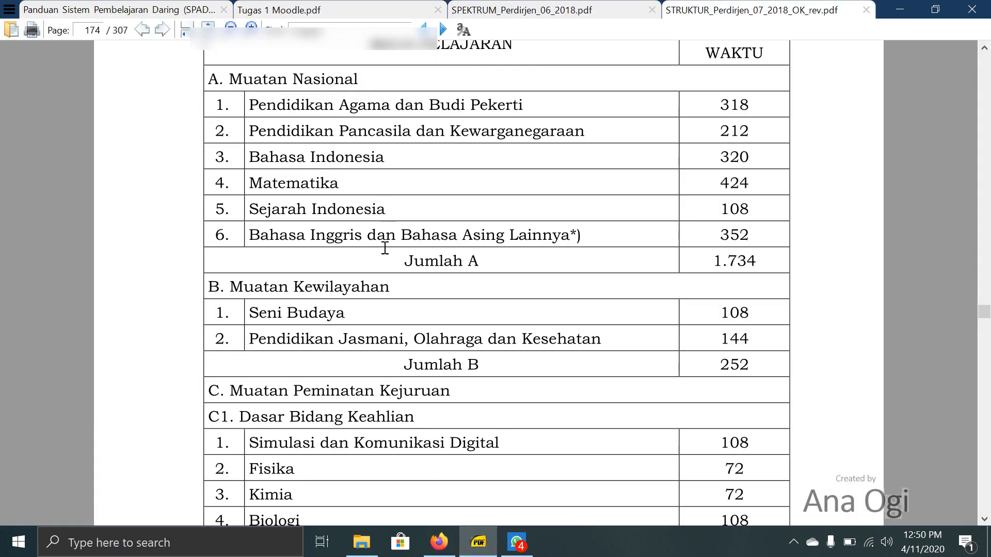
pyautogui.scroll(-3, 382, 294)
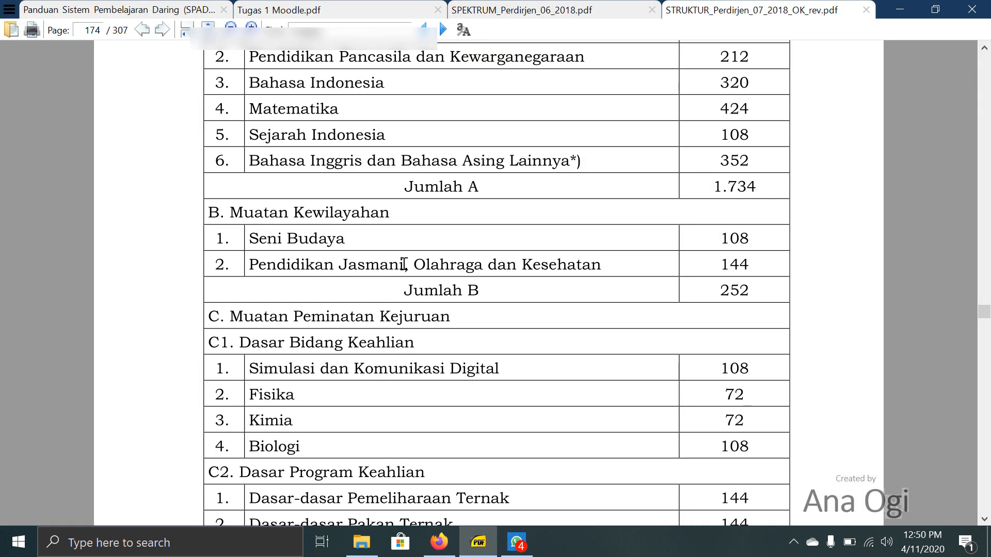
pyautogui.scroll(-3, 408, 266)
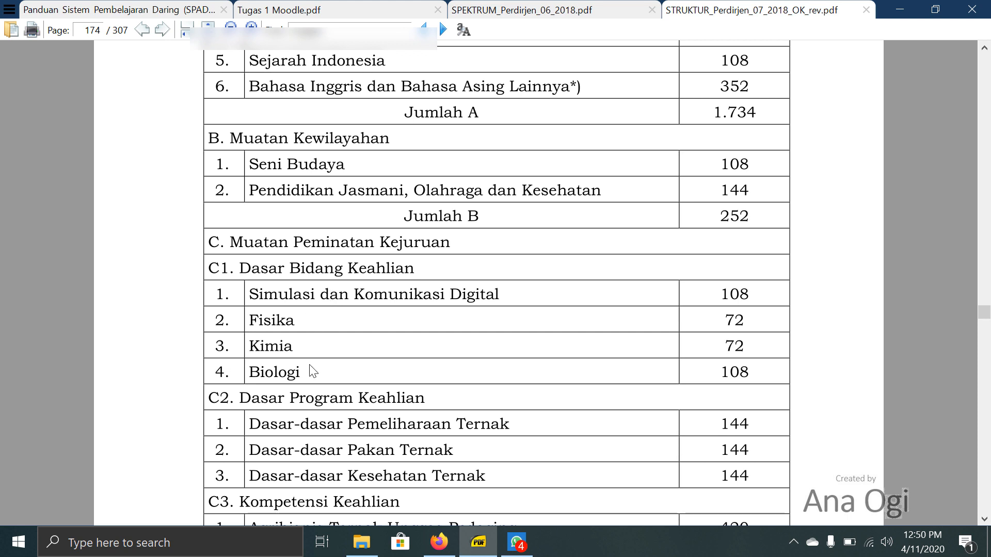
pyautogui.click(440, 542)
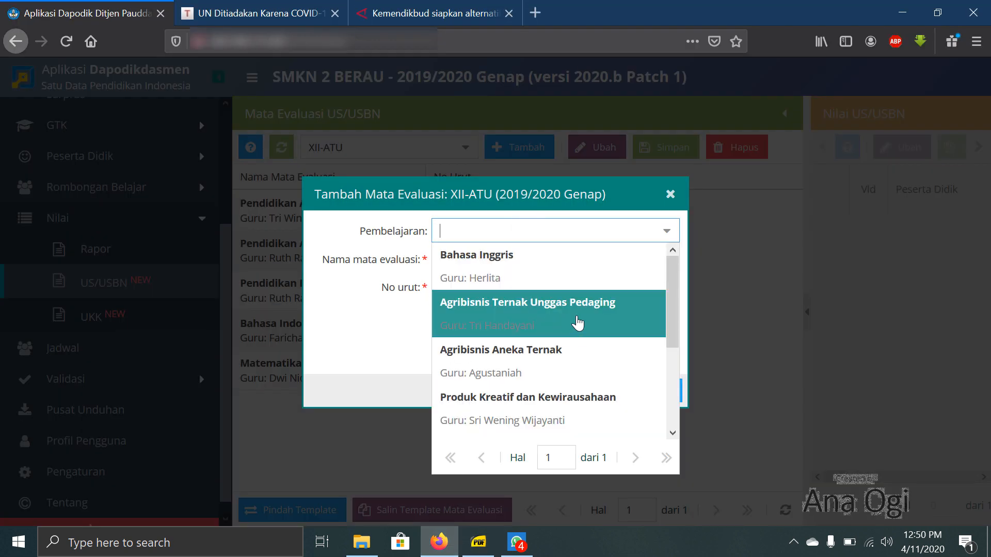
pyautogui.click(671, 195)
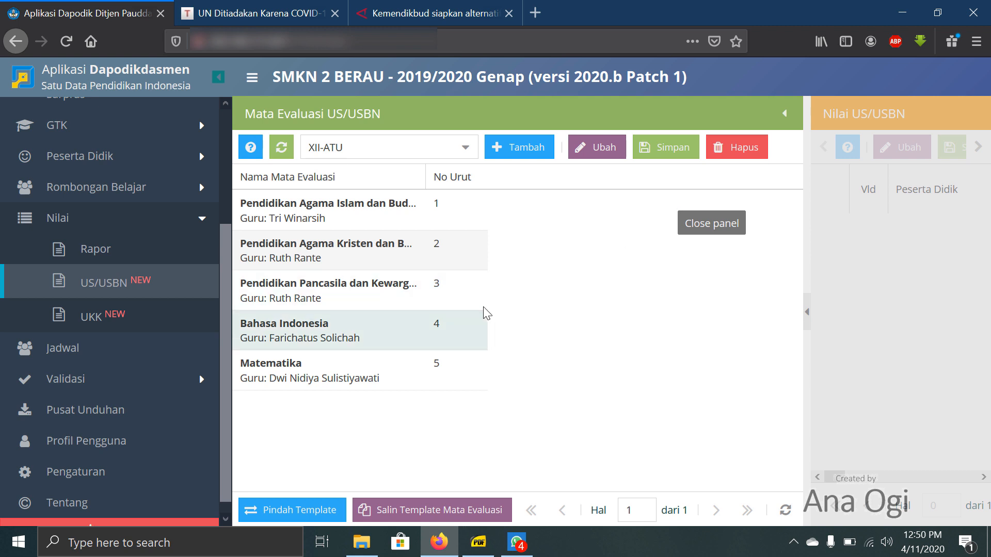
# - Open the lesson list of the class 12 Agribisnis Ternak Unggas group (XII-ATU) among the regular class groups
pyautogui.click(149, 193)
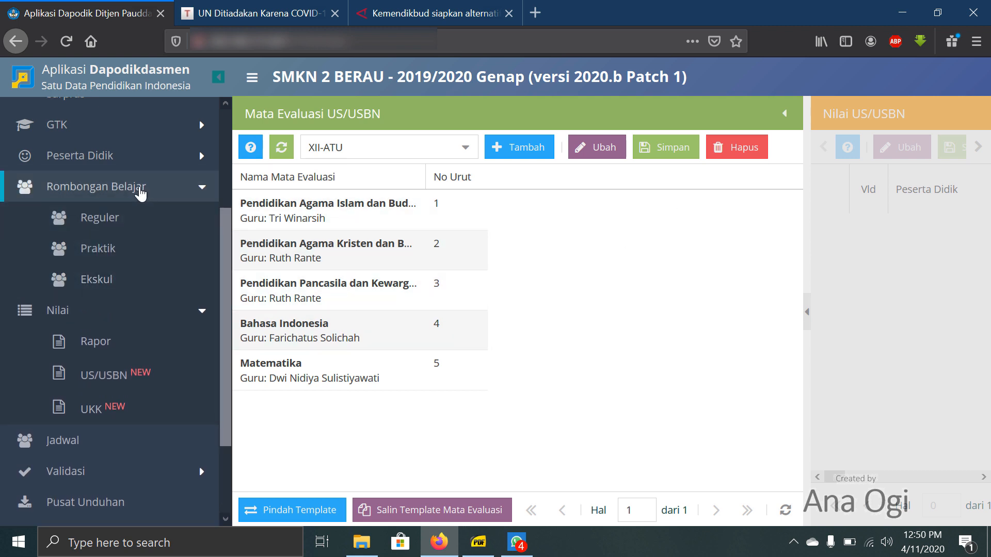
pyautogui.click(107, 196)
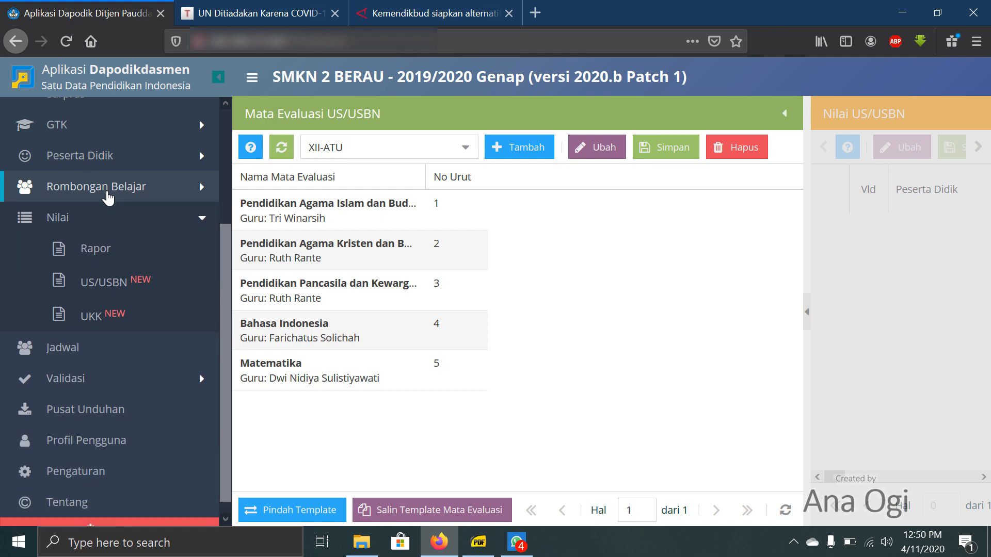
pyautogui.click(107, 196)
pyautogui.click(103, 223)
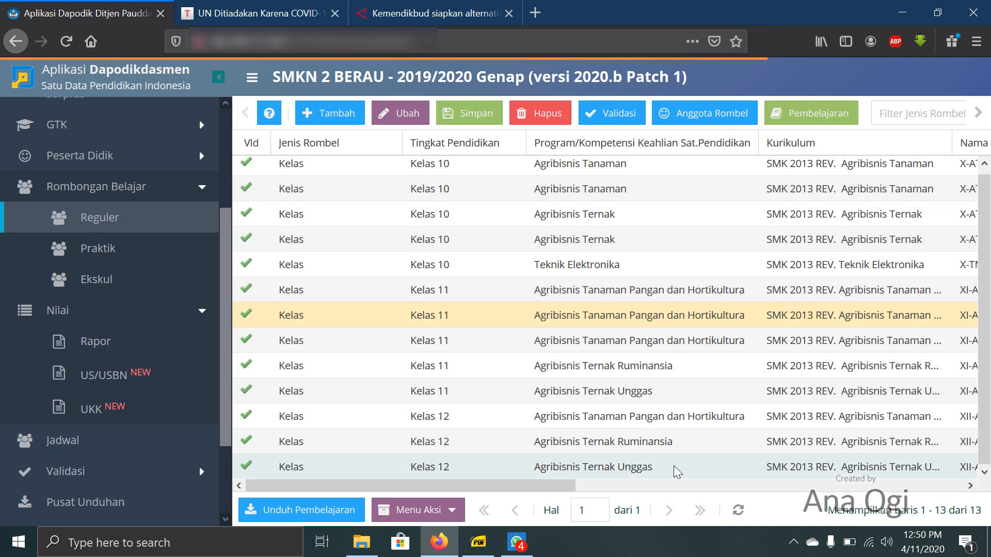
pyautogui.click(678, 470)
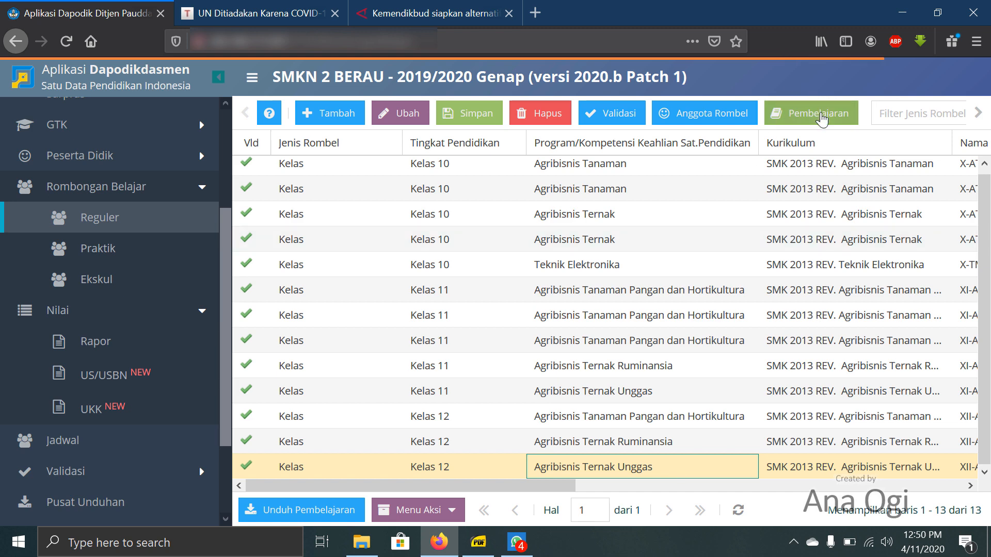
pyautogui.click(821, 116)
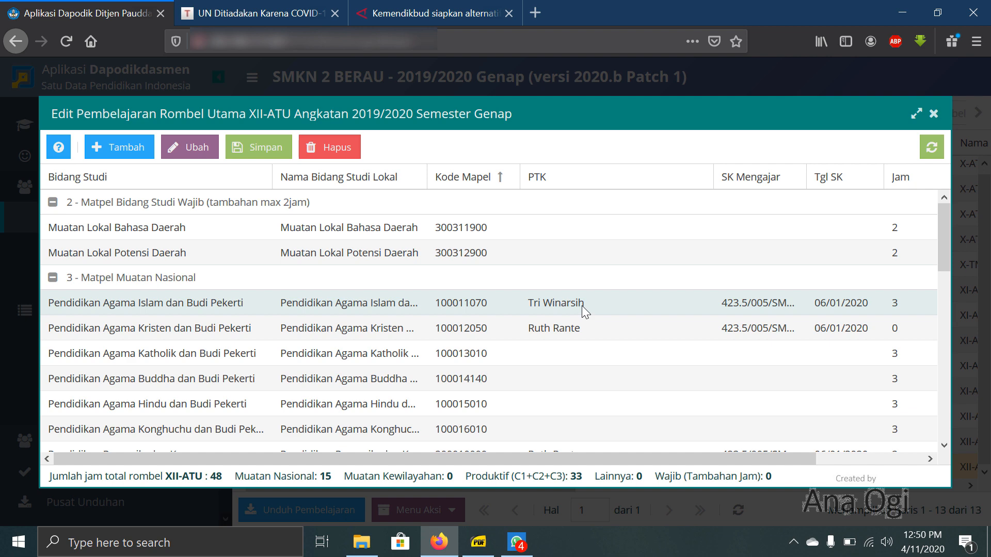
# - Review the XII-ATU lessons from Muatan Nasional to Kompetensi Keahlian (C3), checking which subjects have an assigned teacher
pyautogui.click(260, 311)
pyautogui.click(261, 328)
pyautogui.scroll(-3, 261, 328)
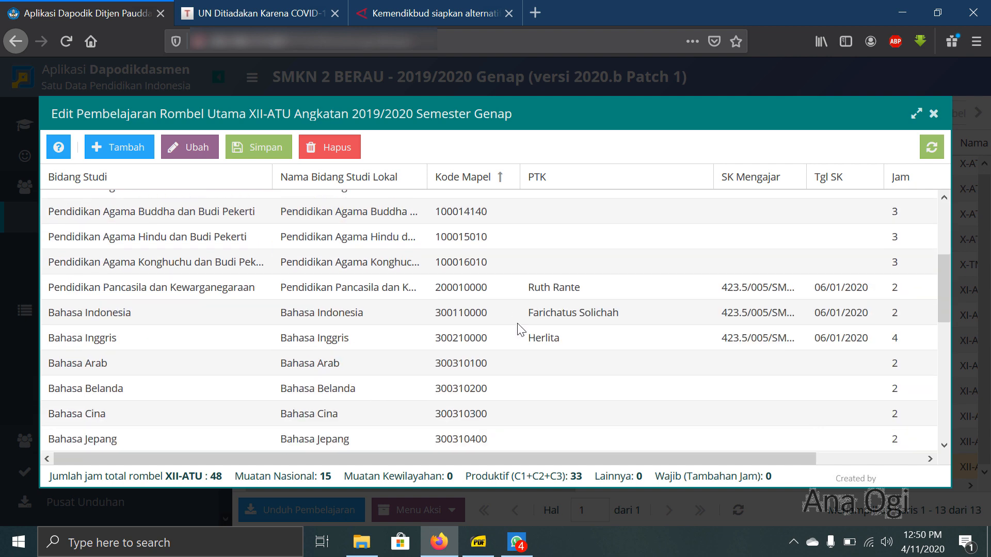
pyautogui.click(563, 291)
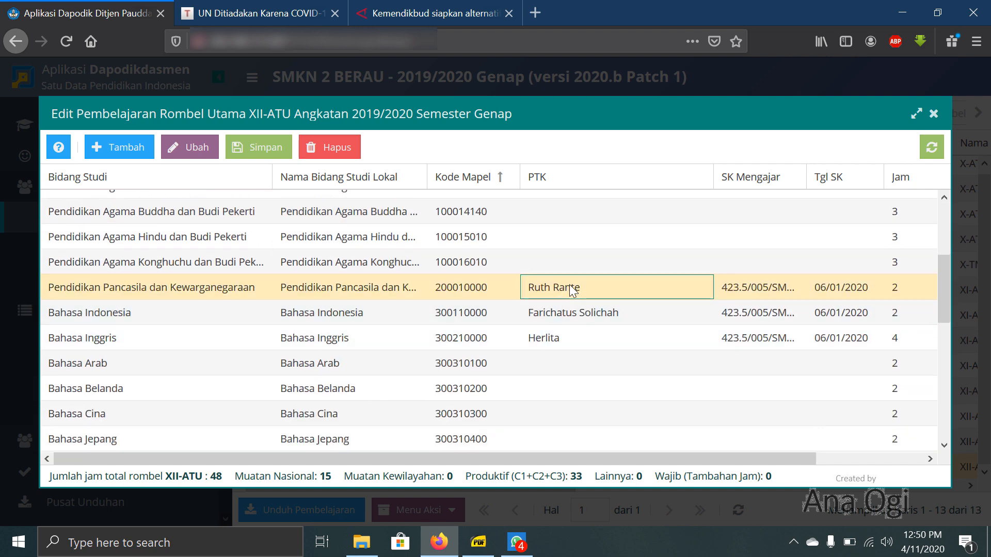
pyautogui.click(571, 327)
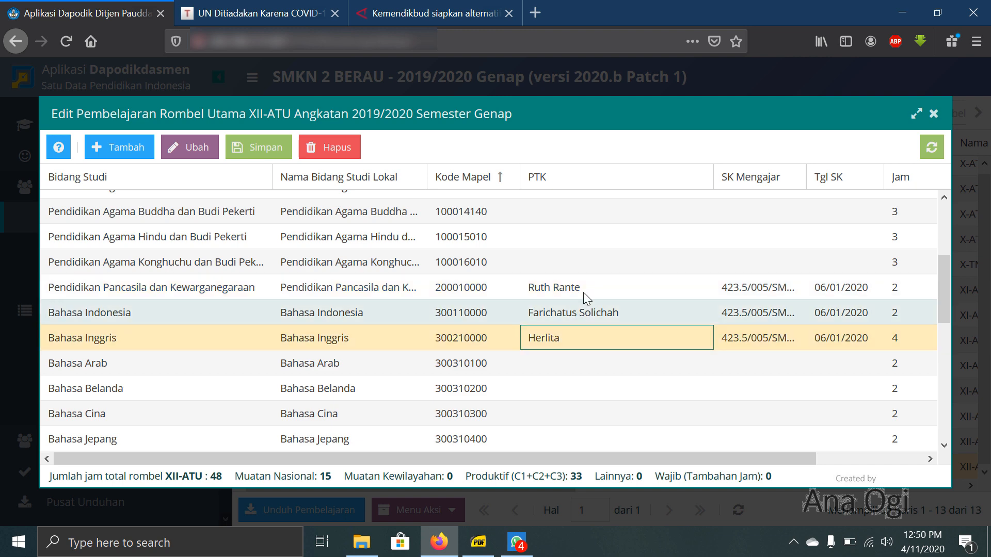
pyautogui.scroll(-5, 586, 297)
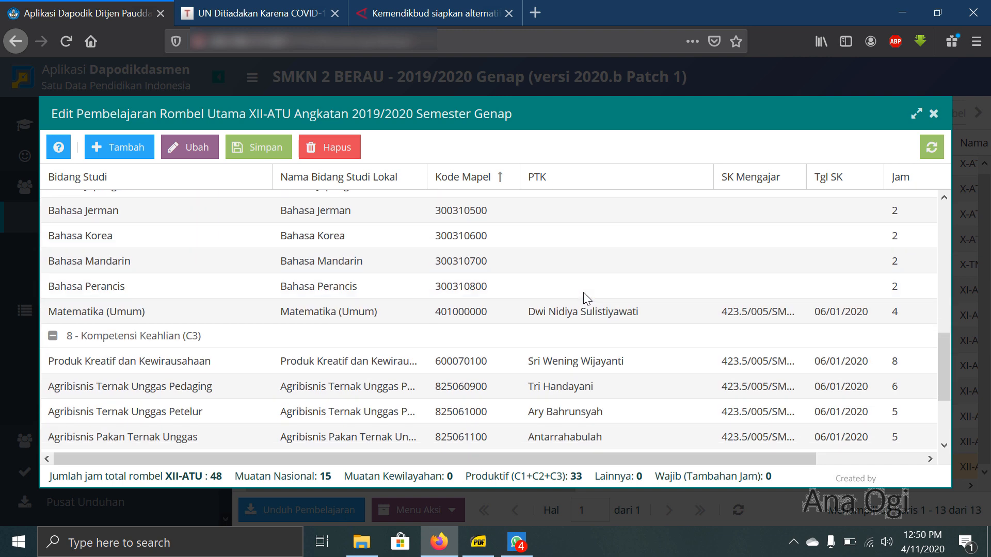
pyautogui.scroll(-3, 584, 293)
pyautogui.scroll(3, 583, 292)
pyautogui.scroll(4, 586, 297)
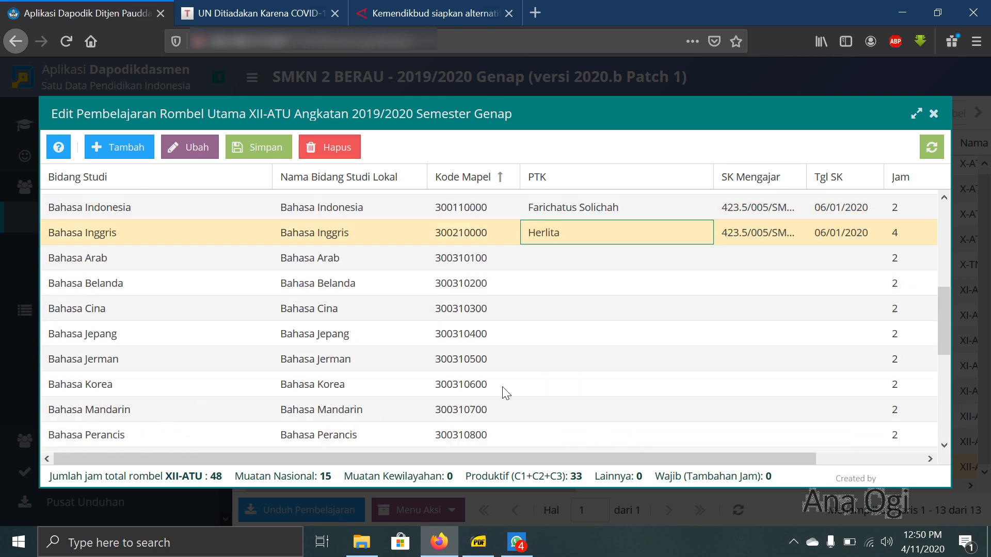
# - Compare the XII-ATU lessons with the Muatan Nasional, Muatan Kewilayahan and C1 subjects in the curriculum PDF, and close the lesson list
pyautogui.click(478, 542)
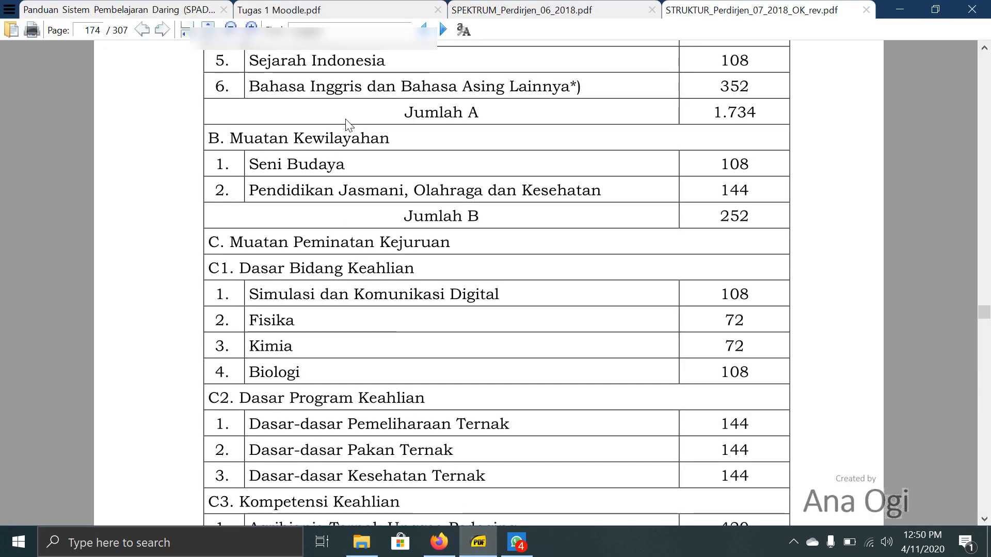
pyautogui.scroll(3, 345, 125)
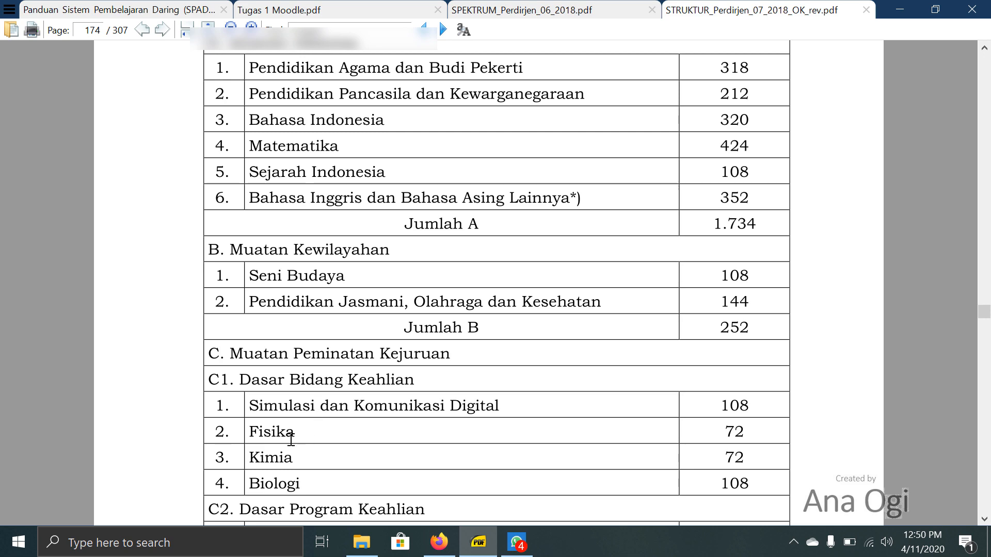
pyautogui.click(440, 542)
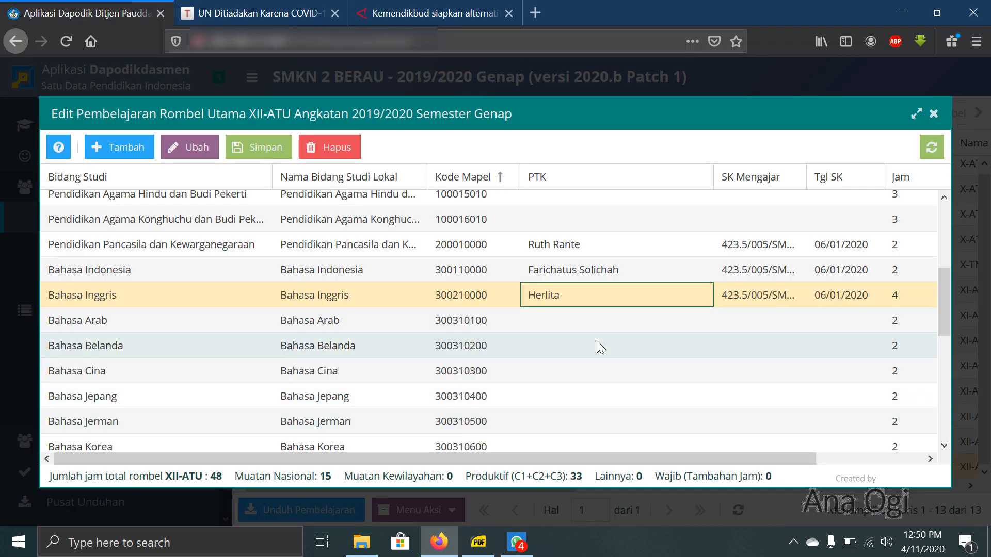
pyautogui.click(934, 114)
pyautogui.click(478, 542)
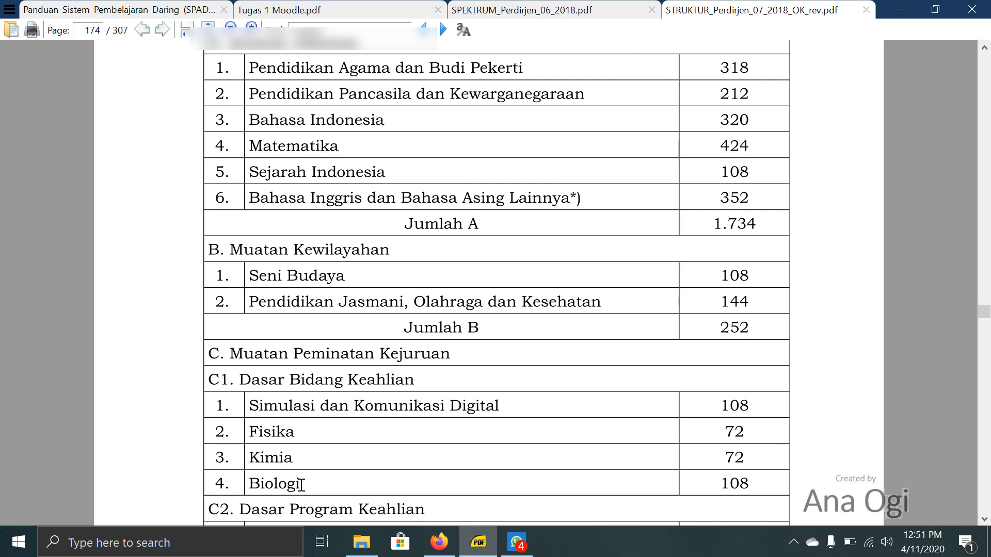
pyautogui.click(439, 542)
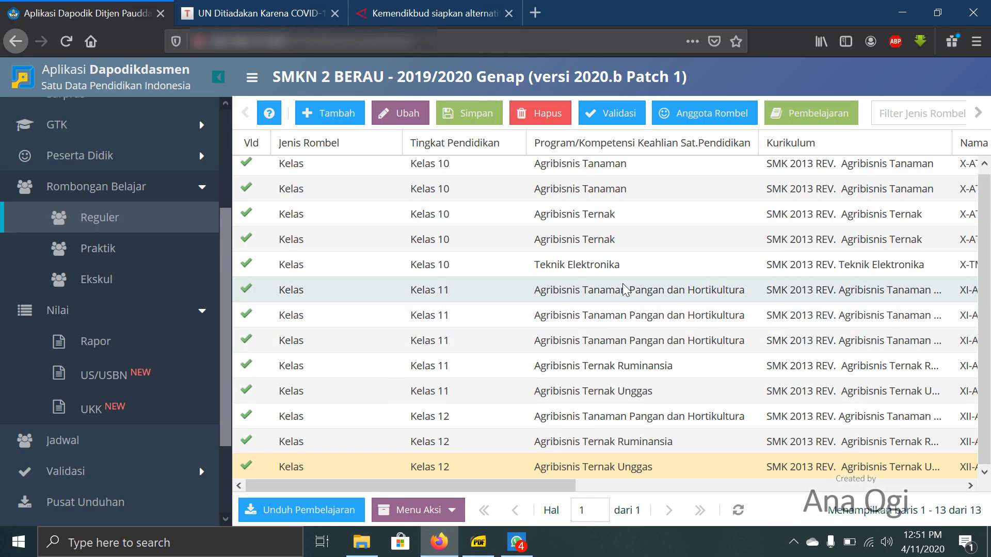
# - Return to the US/USBN evaluation subjects, look through the lessons offered in a new XII-ATU entry, and close the empty entry
pyautogui.click(129, 377)
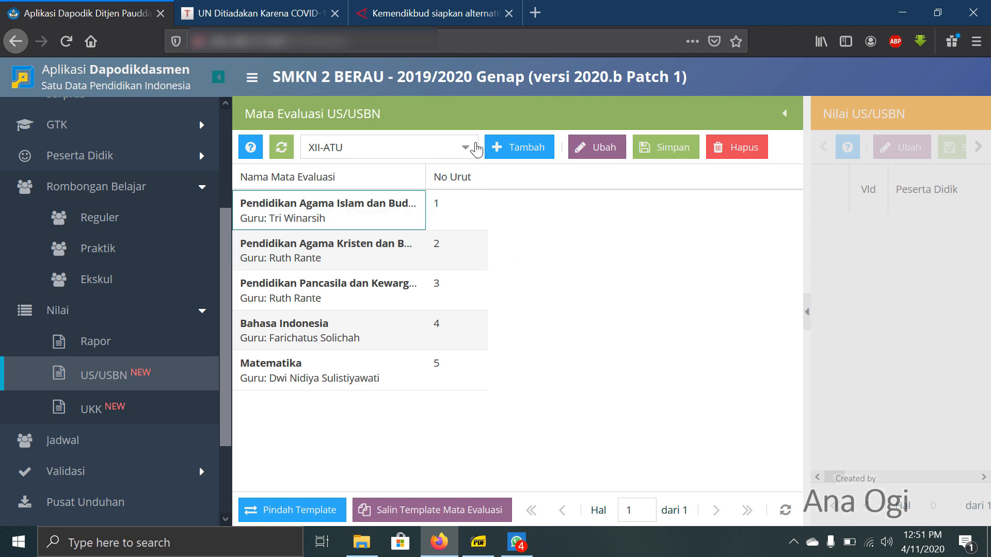
pyautogui.click(475, 148)
pyautogui.click(605, 244)
pyautogui.click(518, 147)
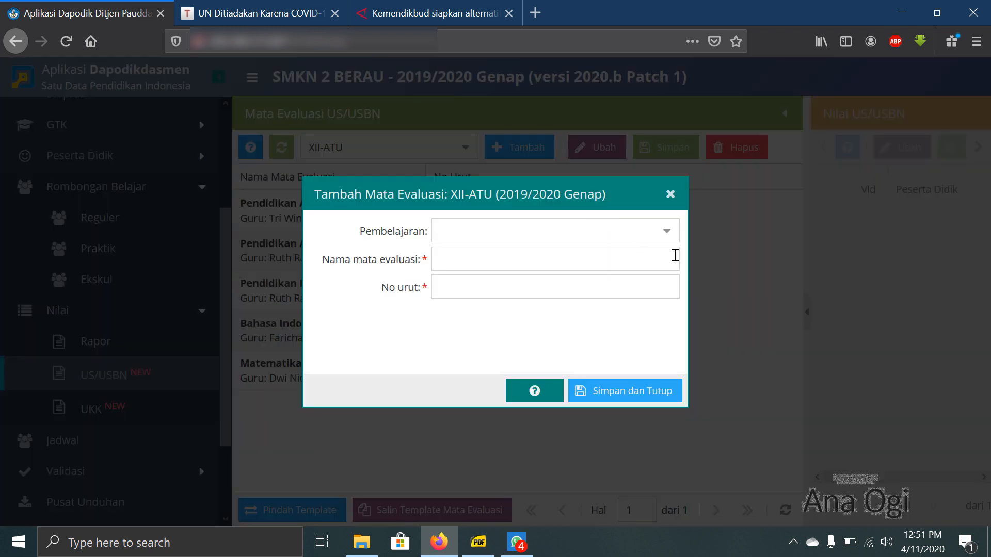
pyautogui.click(666, 231)
pyautogui.scroll(-3, 592, 347)
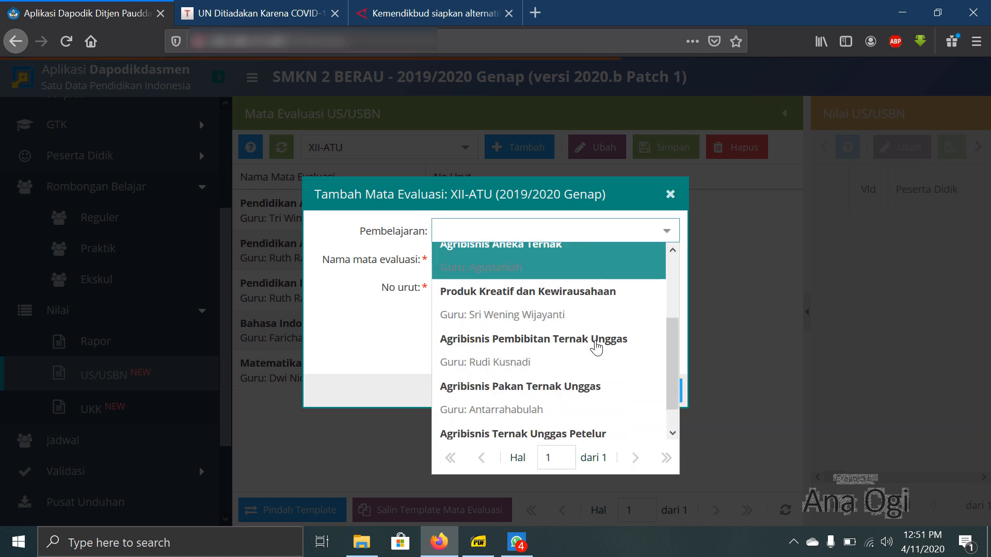
pyautogui.scroll(3, 592, 348)
pyautogui.click(671, 195)
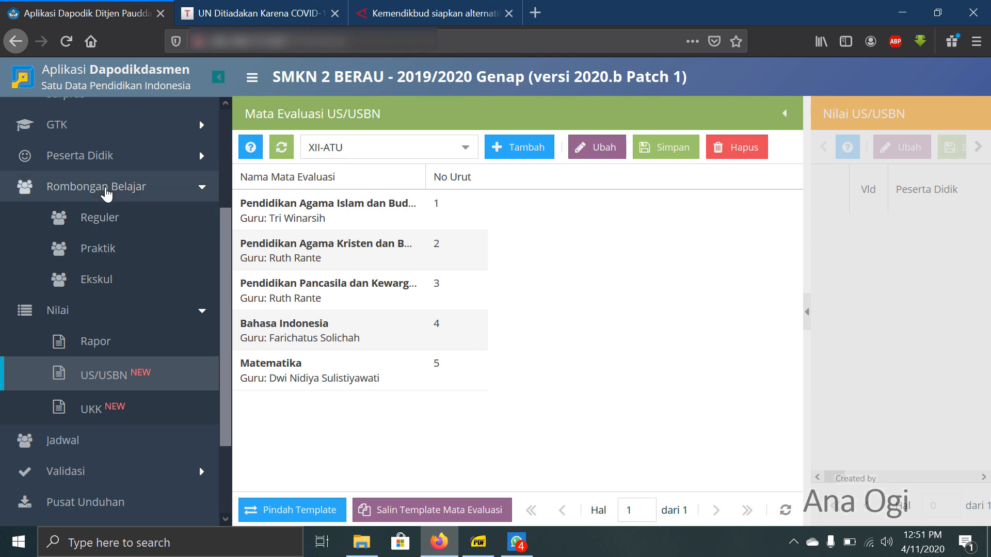
# - Go back to the regular class groups and reopen the lesson list of the XII-ATU group
pyautogui.click(100, 227)
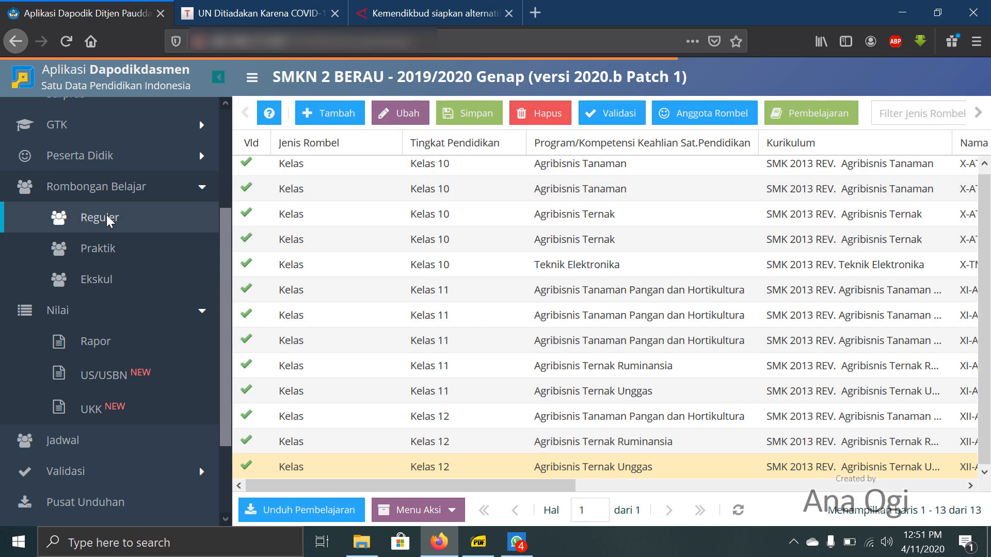
pyautogui.click(625, 466)
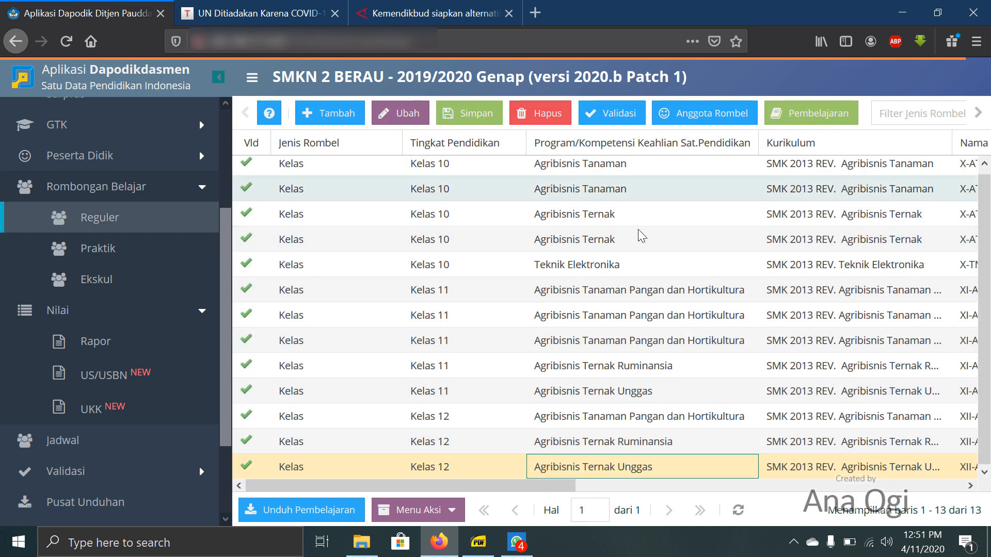
pyautogui.click(110, 222)
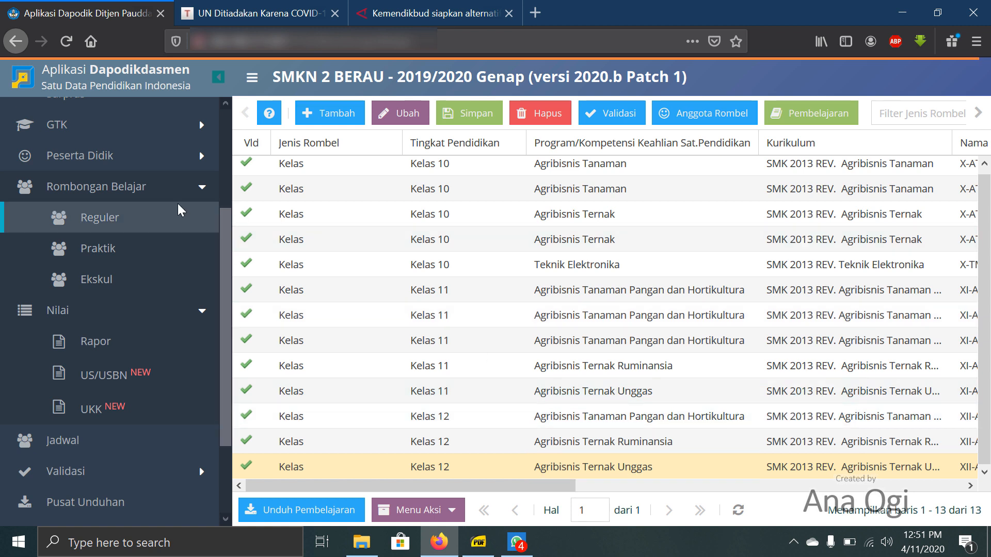
pyautogui.click(686, 473)
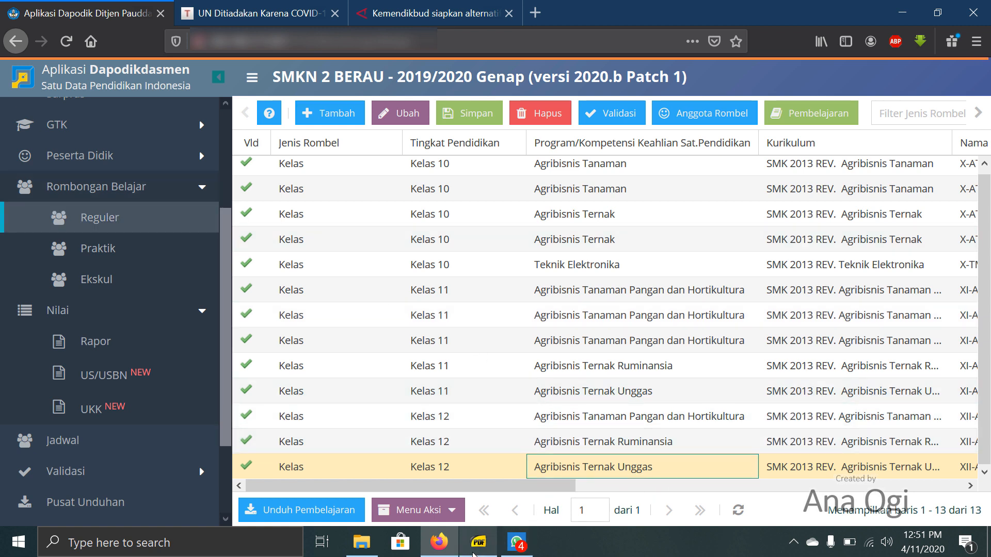
pyautogui.moveTo(568, 489); pyautogui.dragTo(704, 489)
pyautogui.click(786, 124)
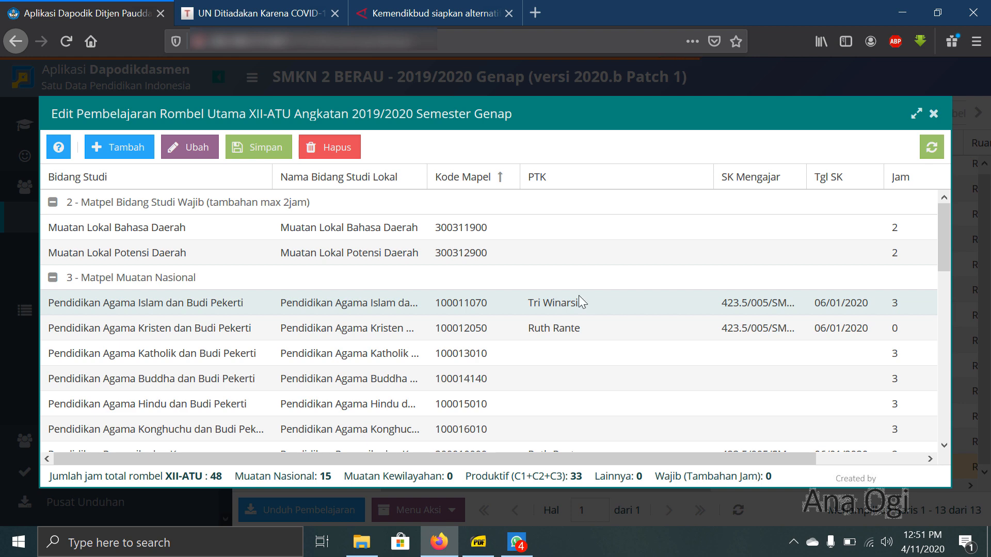
# - Check the curriculum PDF for the national, regional and C1 subjects missing from the XII-ATU lessons, and return to Dapodik
pyautogui.click(478, 542)
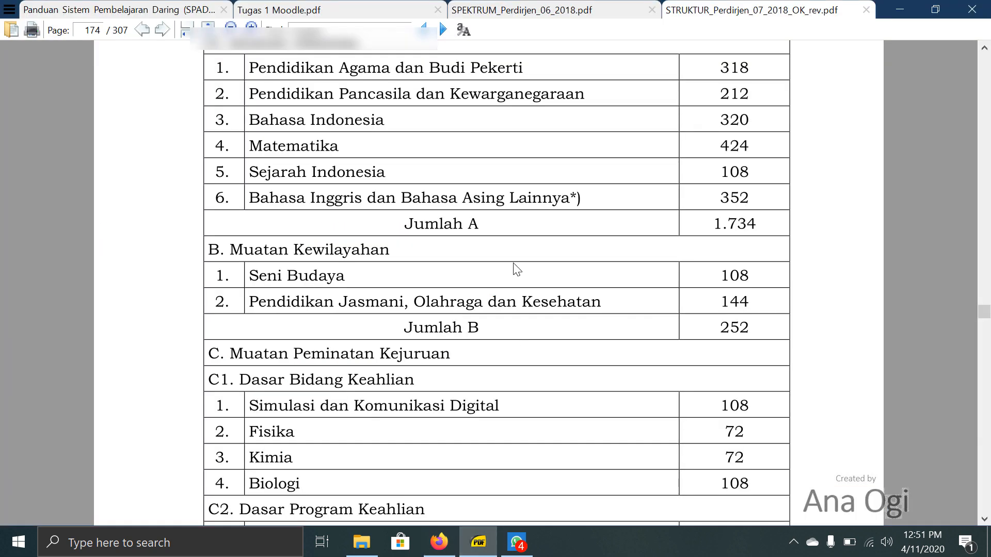
pyautogui.scroll(-1, 517, 269)
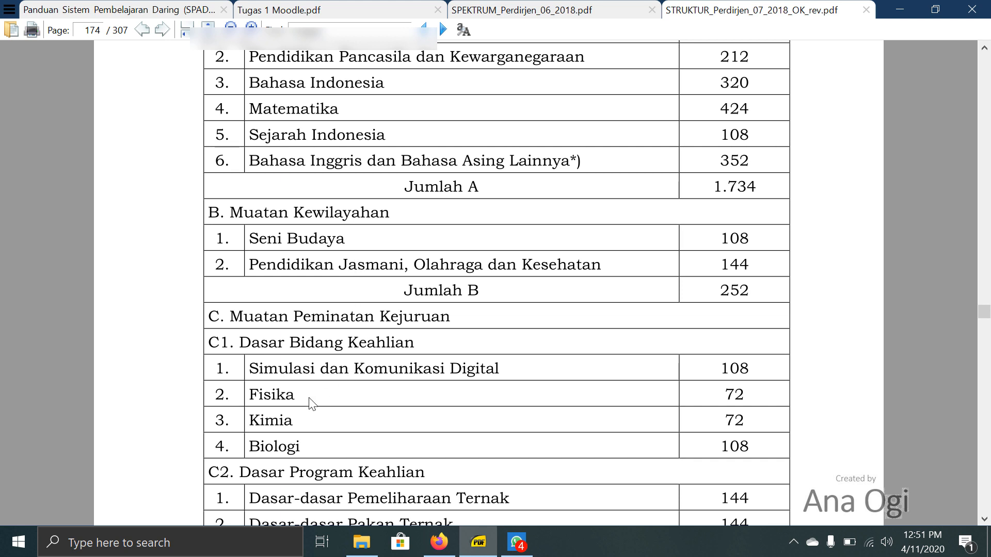
pyautogui.click(439, 542)
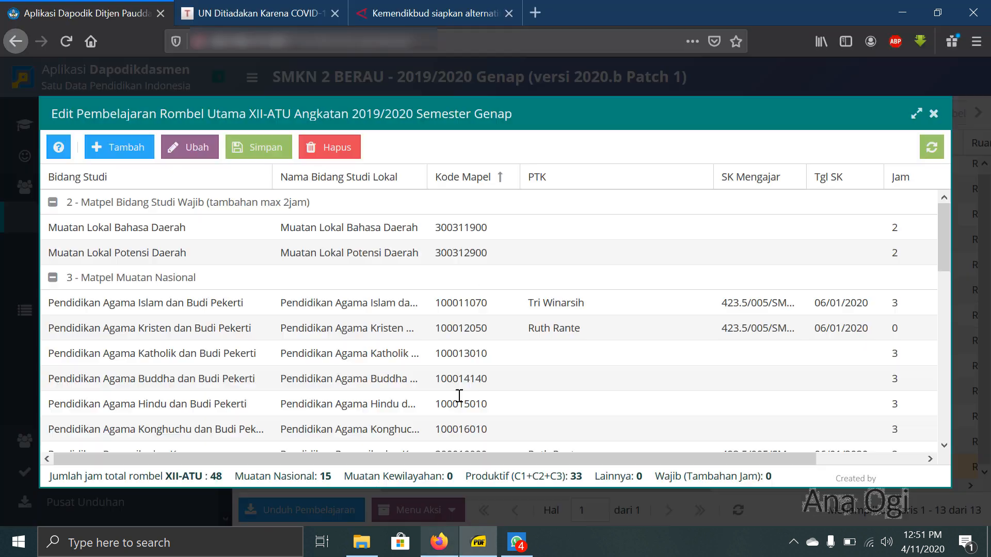
# - Start a new XII-ATU lesson under the 10 - Muatan Sekolah allocation with 401231000 - Sejarah Indonesia as its subject
pyautogui.click(114, 153)
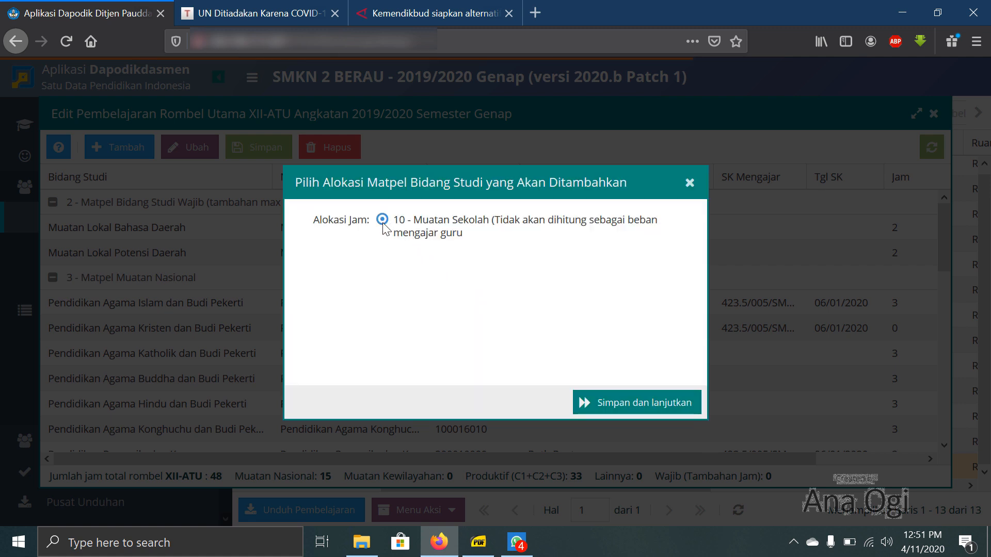
pyautogui.click(635, 408)
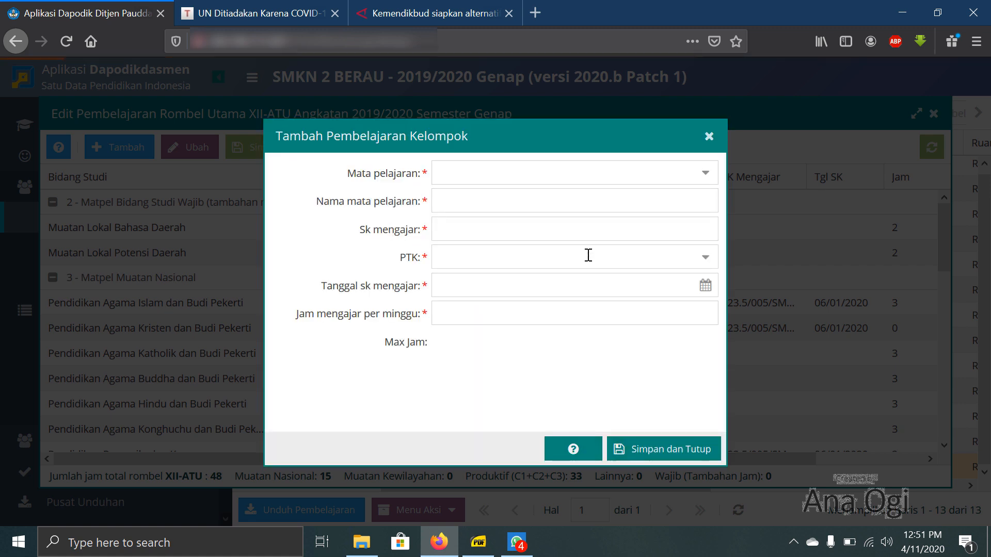
pyautogui.click(559, 166)
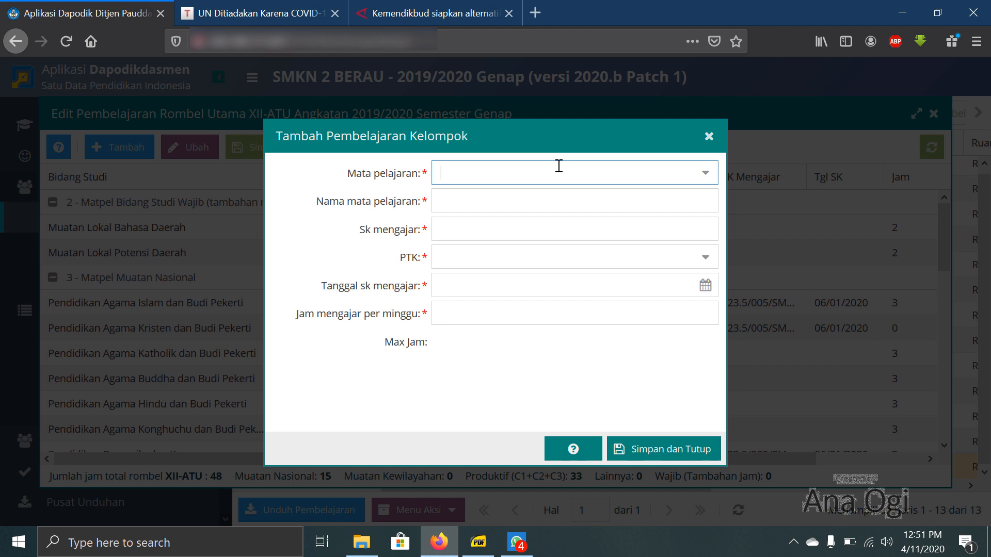
pyautogui.write('ejarah Indone')
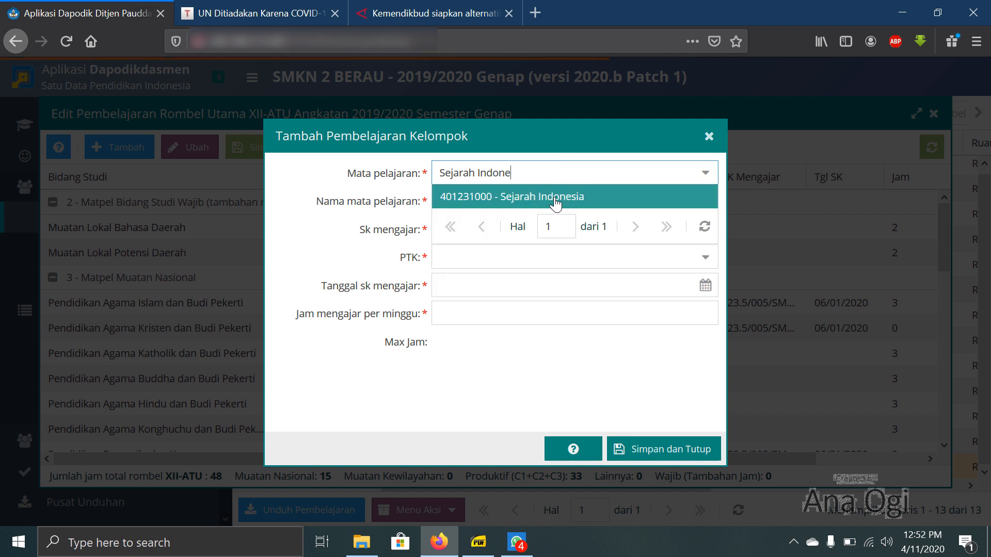
pyautogui.click(556, 203)
pyautogui.click(556, 203)
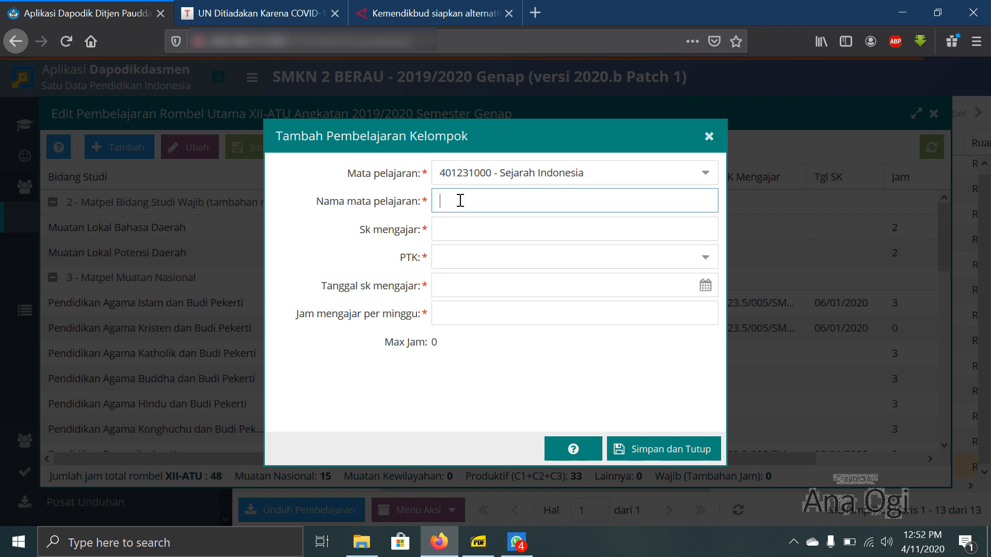
# - Name the new lesson Sejarah Indonesia and enter Ujian Sekolah as its Sk mengajar
pyautogui.write('Sejarah Indonesia')
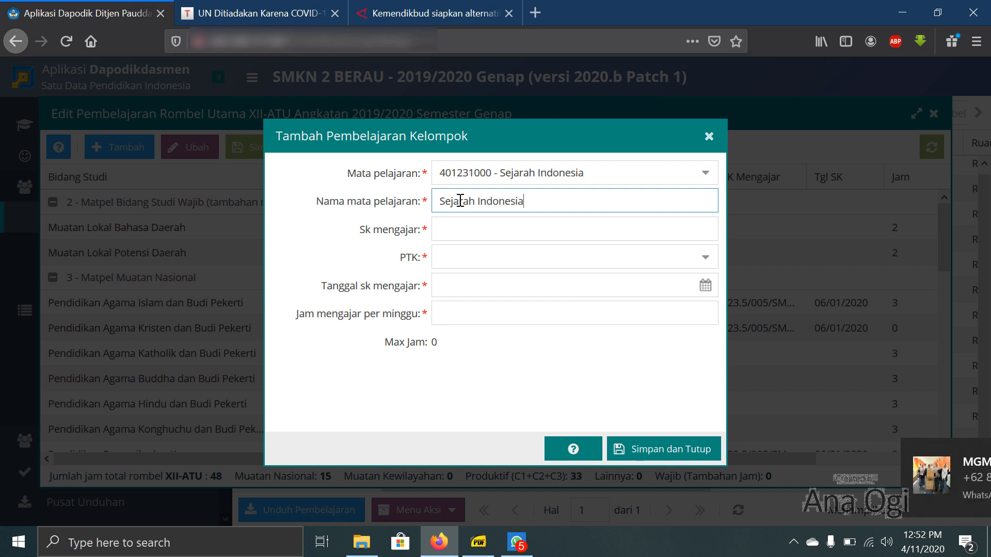
pyautogui.click(483, 233)
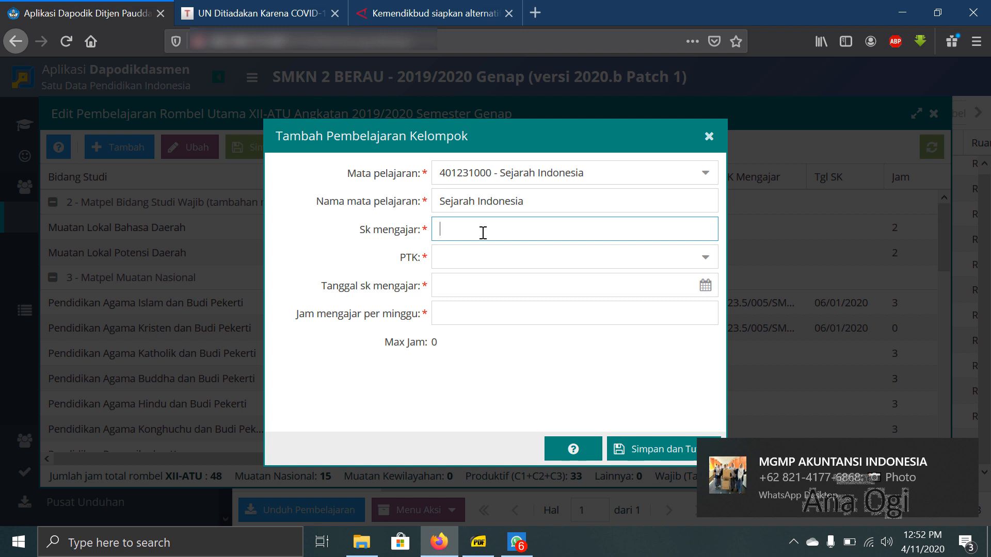
pyautogui.write('Uj')
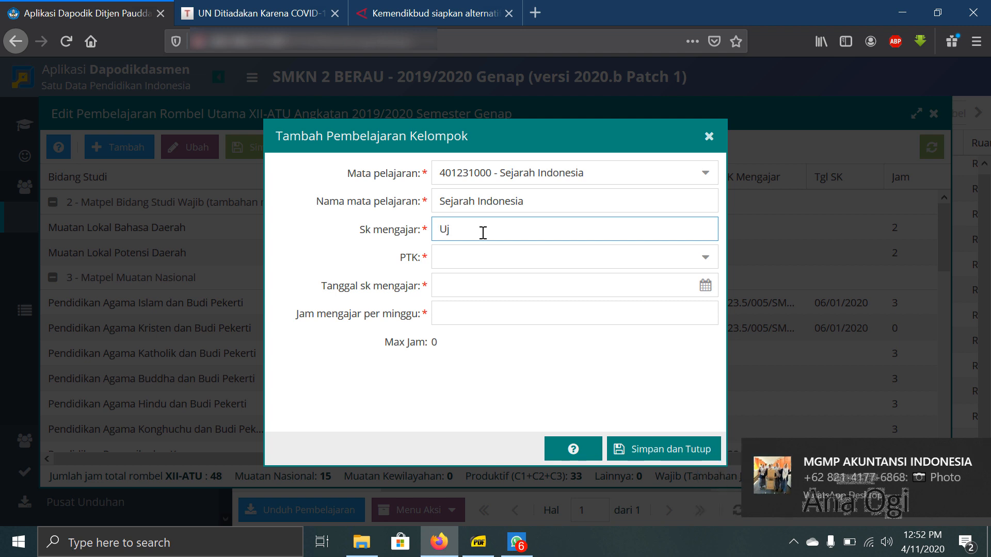
pyautogui.write('ian Sekolah')
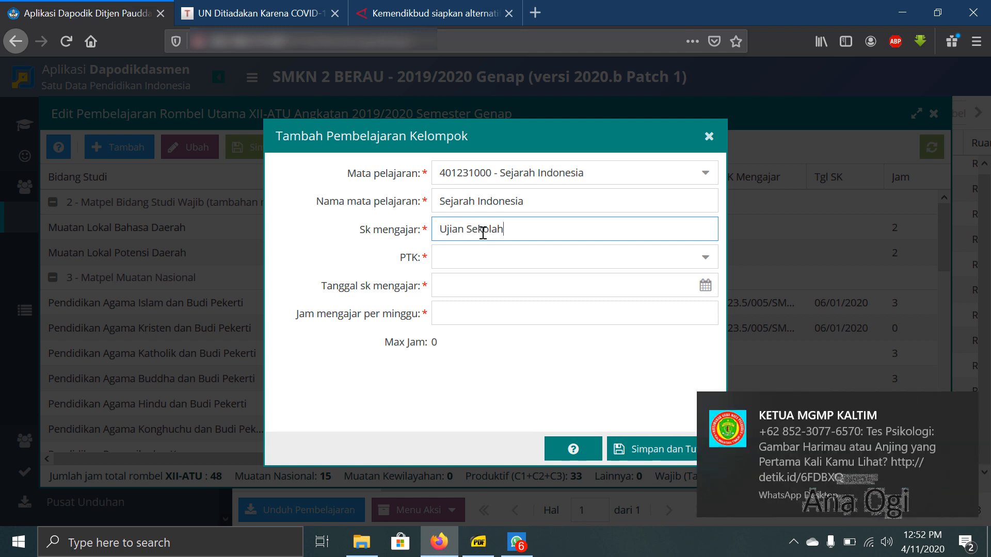
pyautogui.write('/USBN')
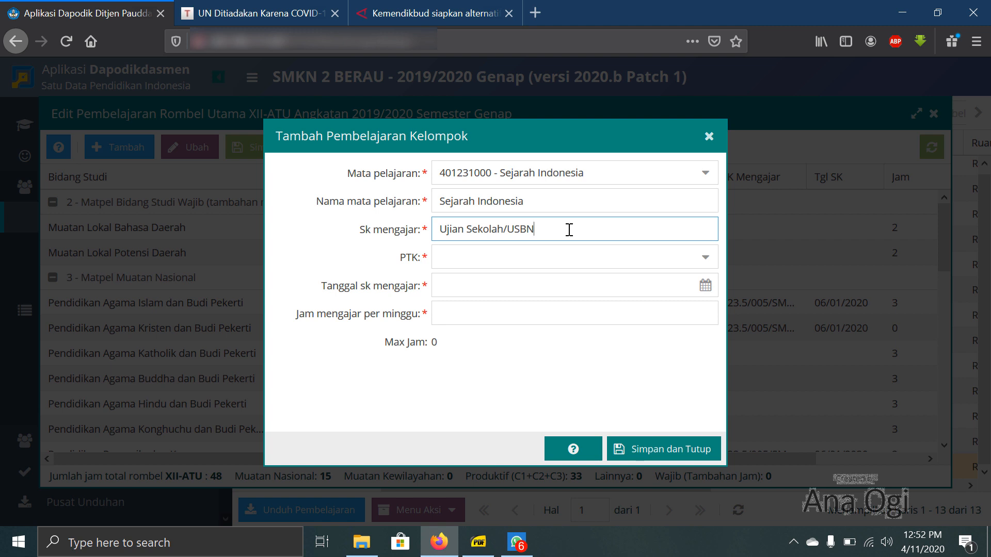
pyautogui.press('BackSpace')
pyautogui.press('BackSpace')
pyautogui.press('BackSpace')
# - Assign the Sejarah Indonesia teacher as PTK, with 02/03/2020 as the Tanggal sk mengajar and 0 teaching hours per week
pyautogui.click(566, 257)
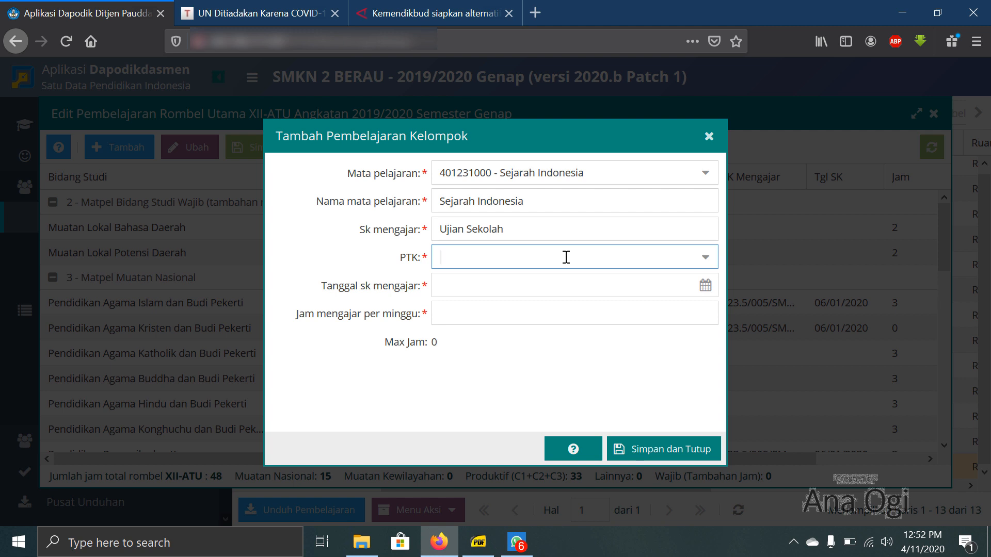
pyautogui.write('Abdi')
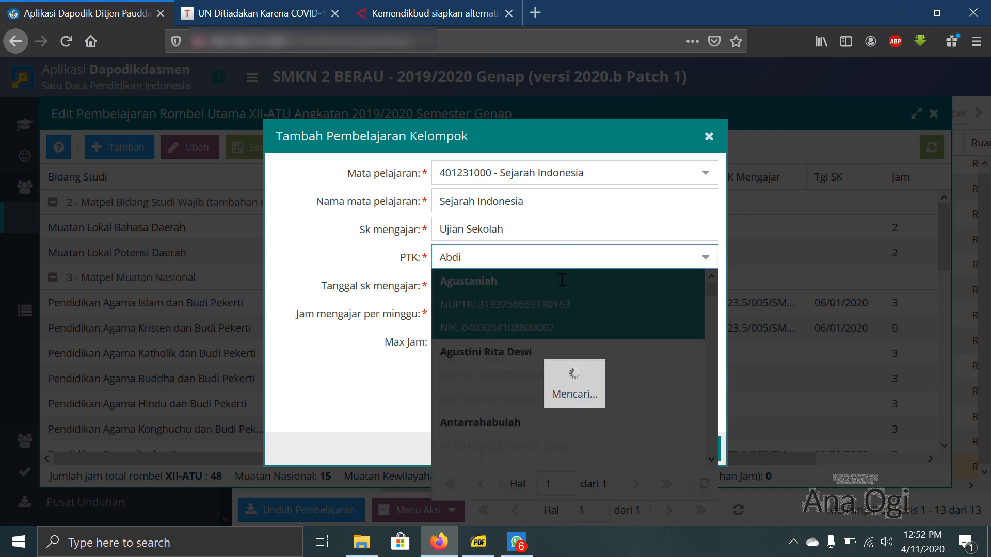
pyautogui.click(457, 301)
pyautogui.click(482, 284)
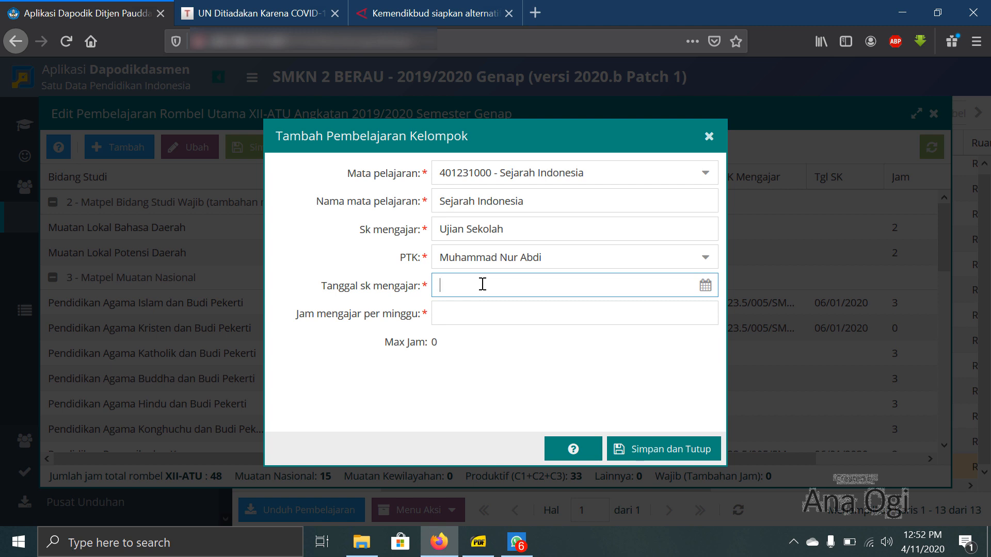
pyautogui.write('02/03/2020')
pyautogui.click(453, 313)
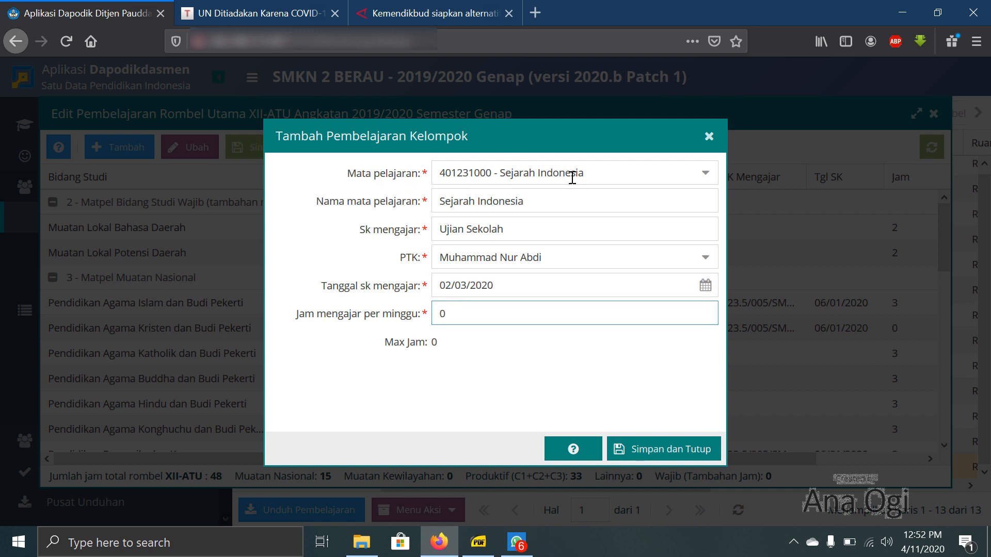
# - Review the filled-in fields of the Sejarah Indonesia lesson and save the entry
pyautogui.click(392, 203)
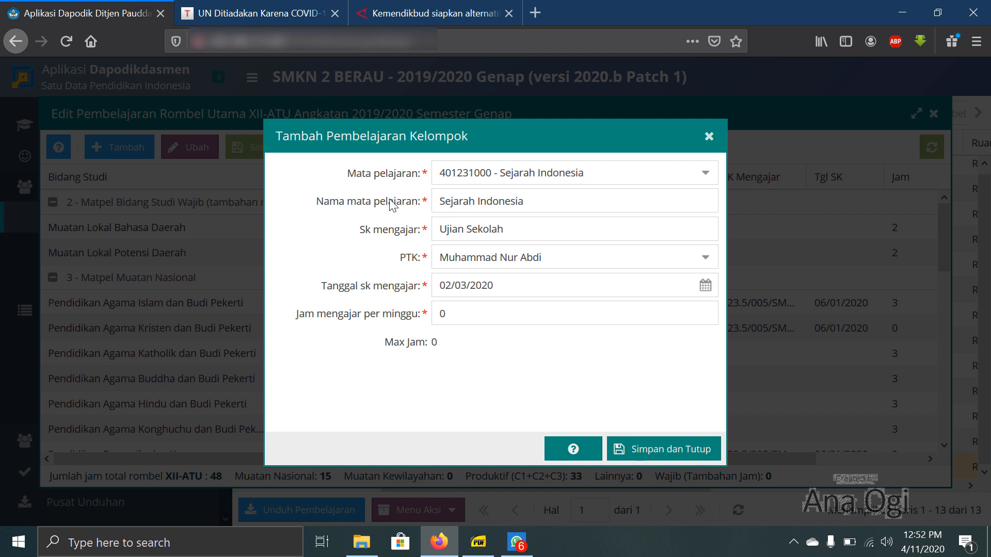
pyautogui.click(541, 206)
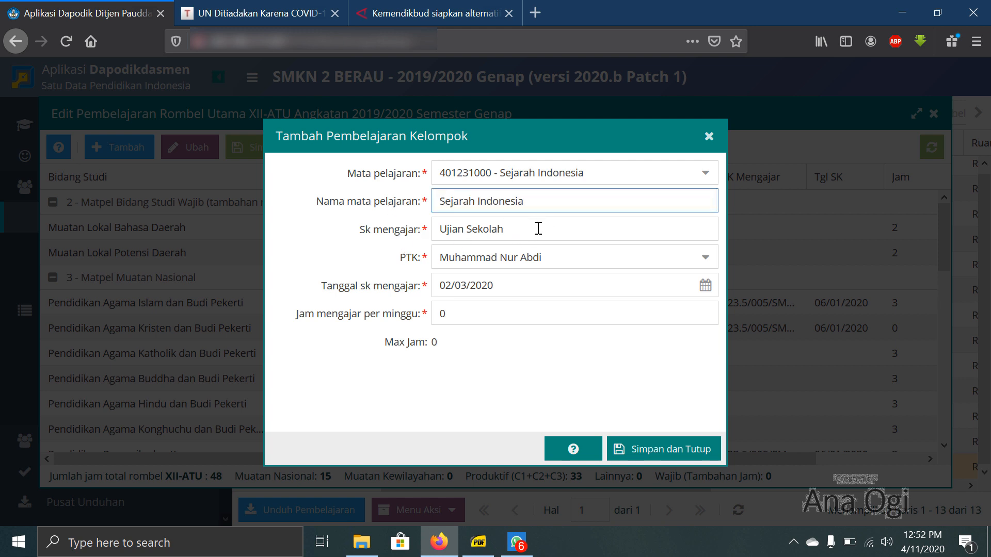
pyautogui.click(538, 228)
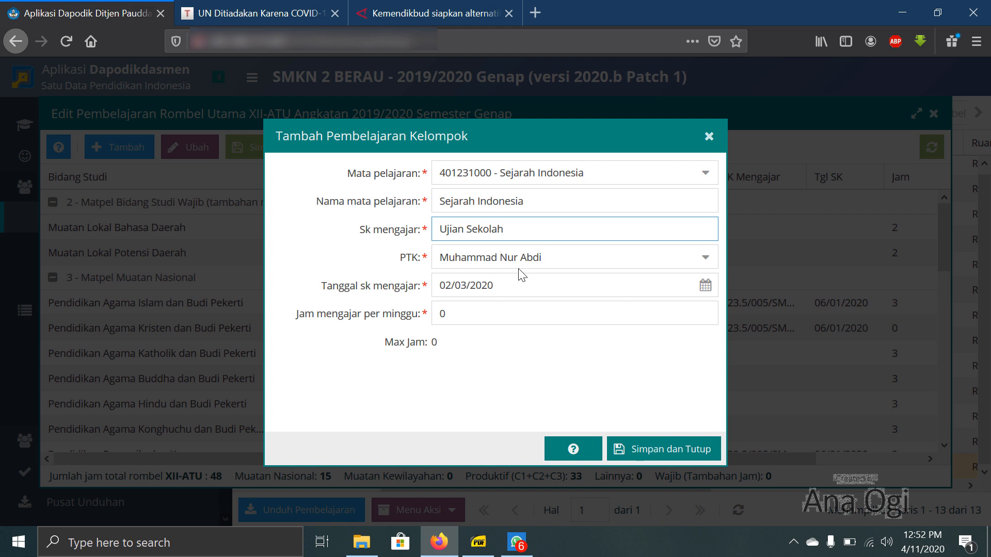
pyautogui.click(555, 258)
pyautogui.click(512, 284)
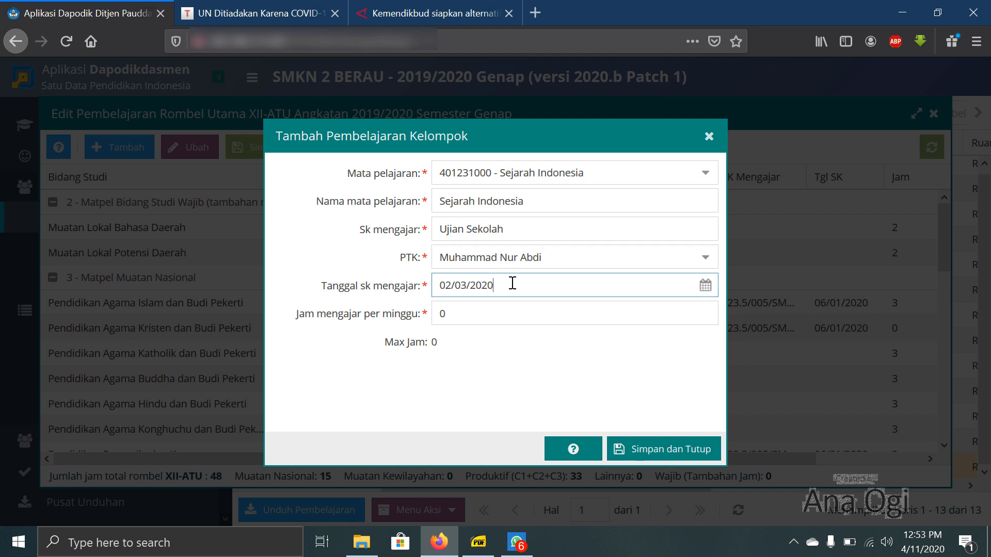
pyautogui.click(455, 312)
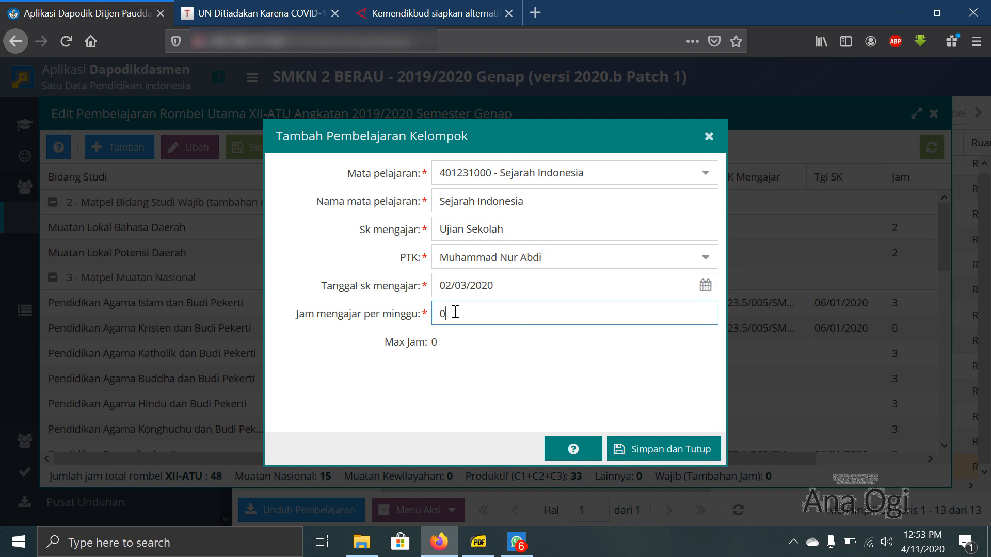
pyautogui.click(640, 452)
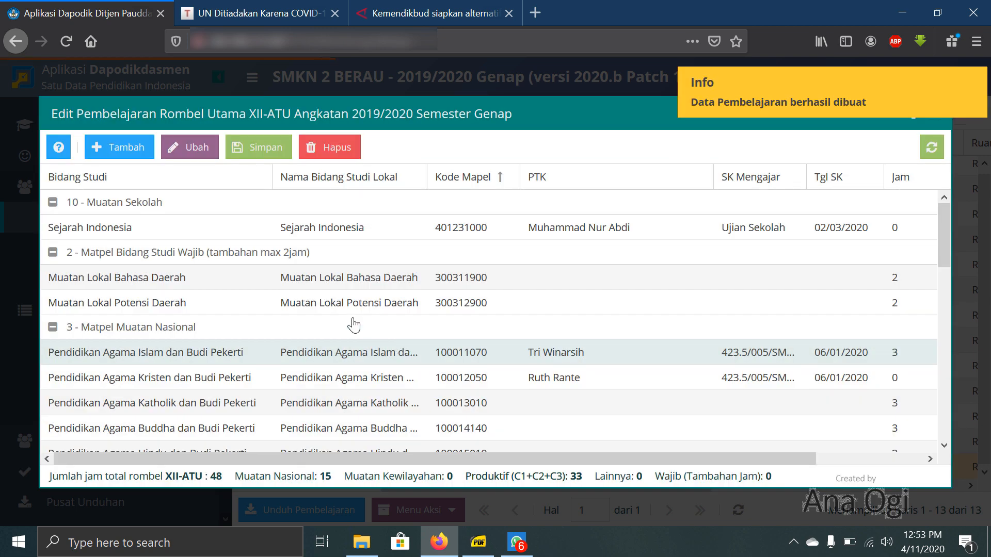
# - Check the next subject in the curriculum PDF, and start an XII-ATU lesson under 10 - Muatan Sekolah with subject 843020100 - Seni Budaya
pyautogui.click(128, 226)
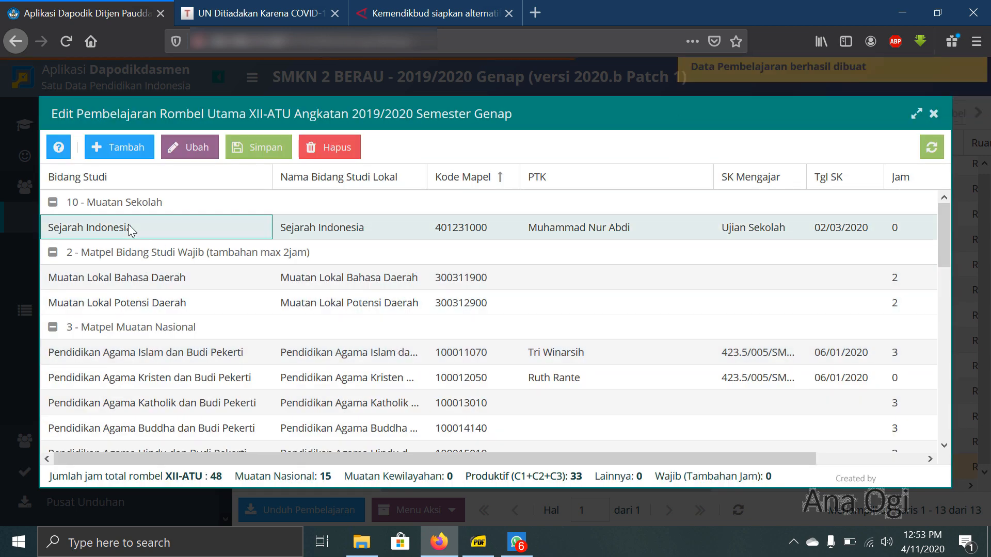
pyautogui.click(344, 227)
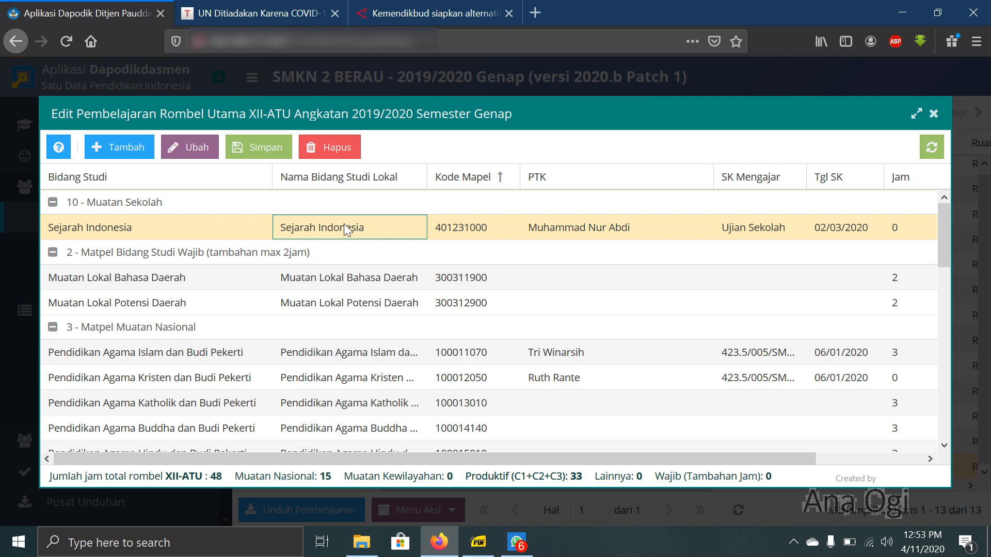
pyautogui.click(479, 542)
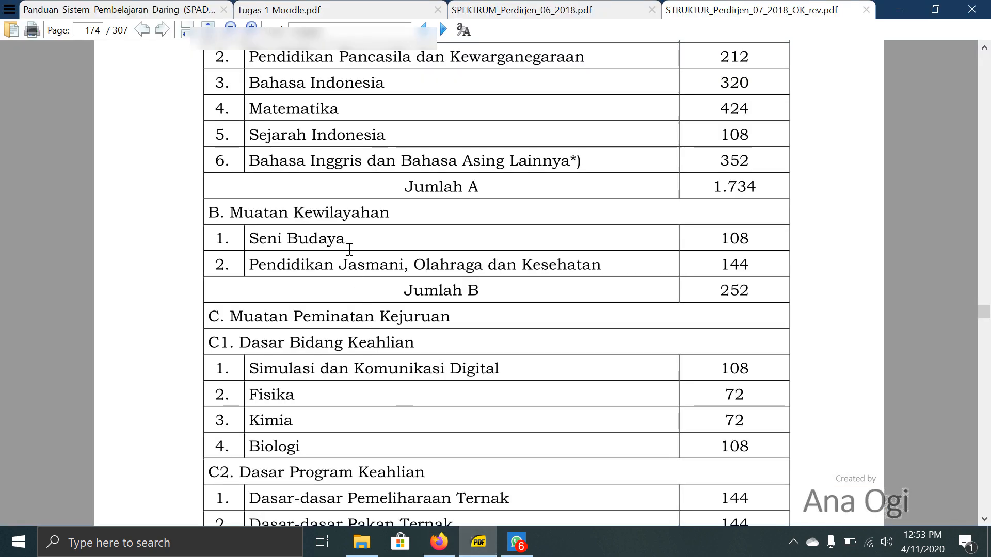
pyautogui.click(439, 542)
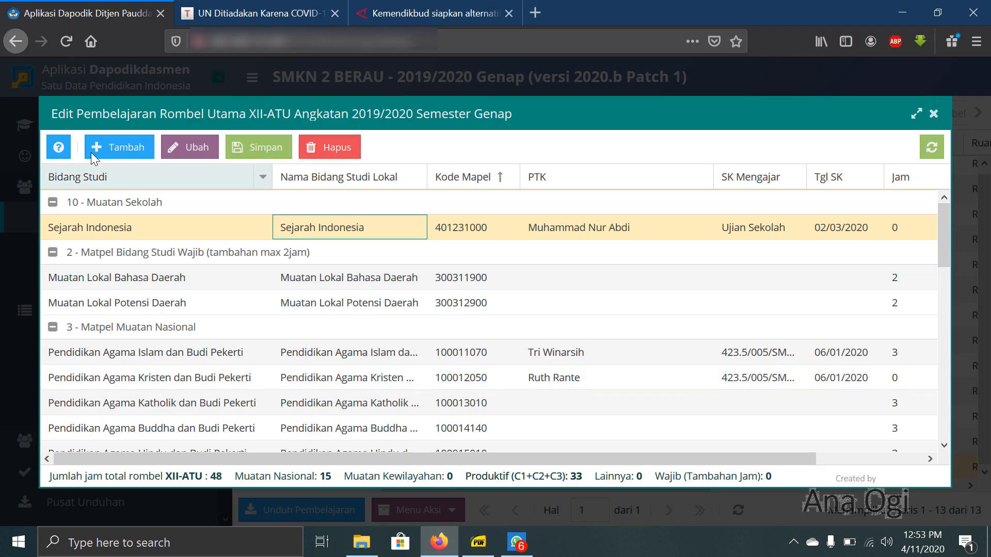
pyautogui.click(102, 148)
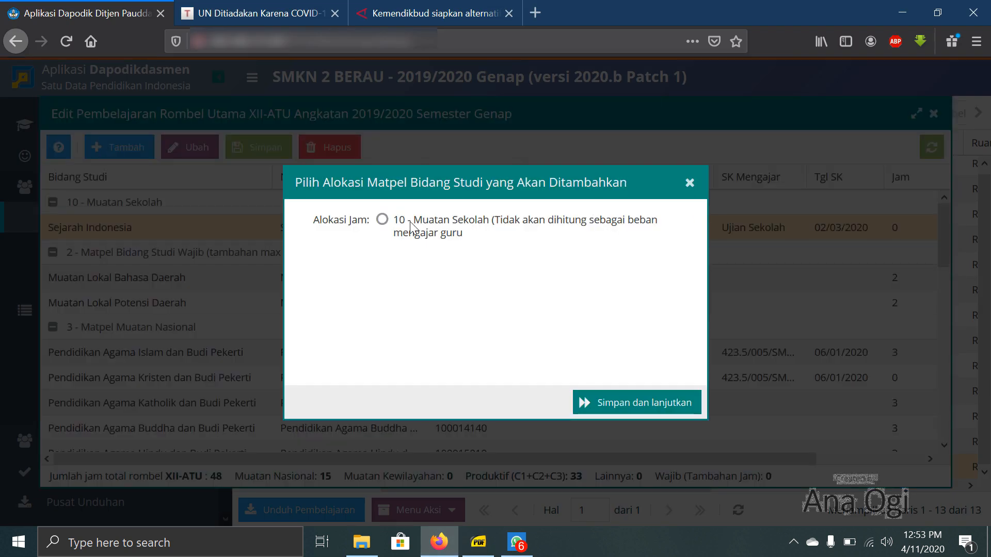
pyautogui.click(383, 221)
pyautogui.click(648, 402)
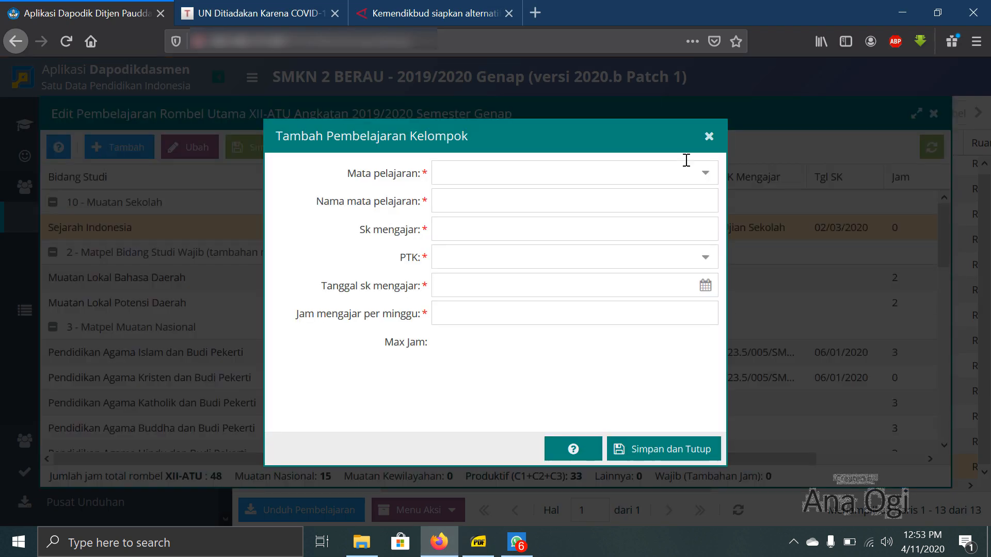
pyautogui.write('Seni ')
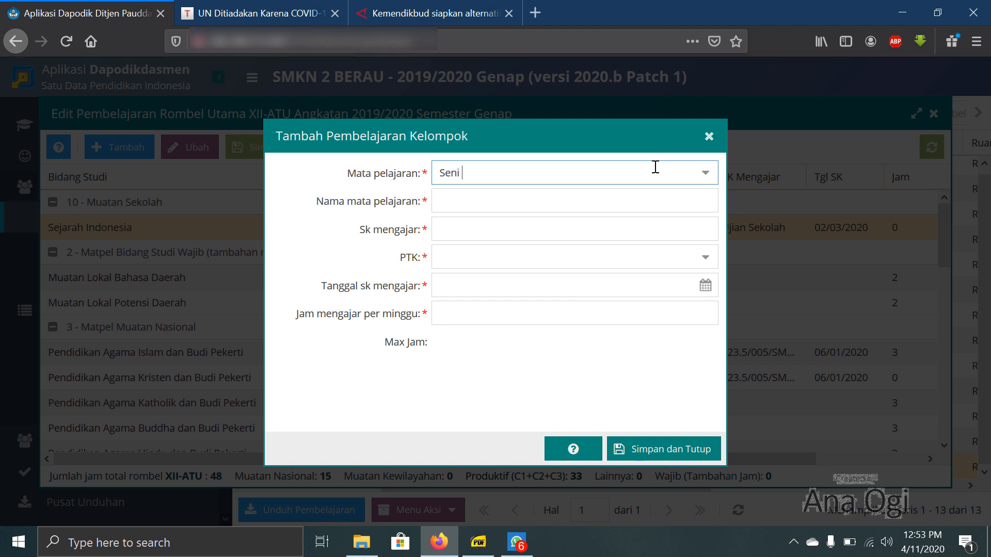
pyautogui.write('Budaya')
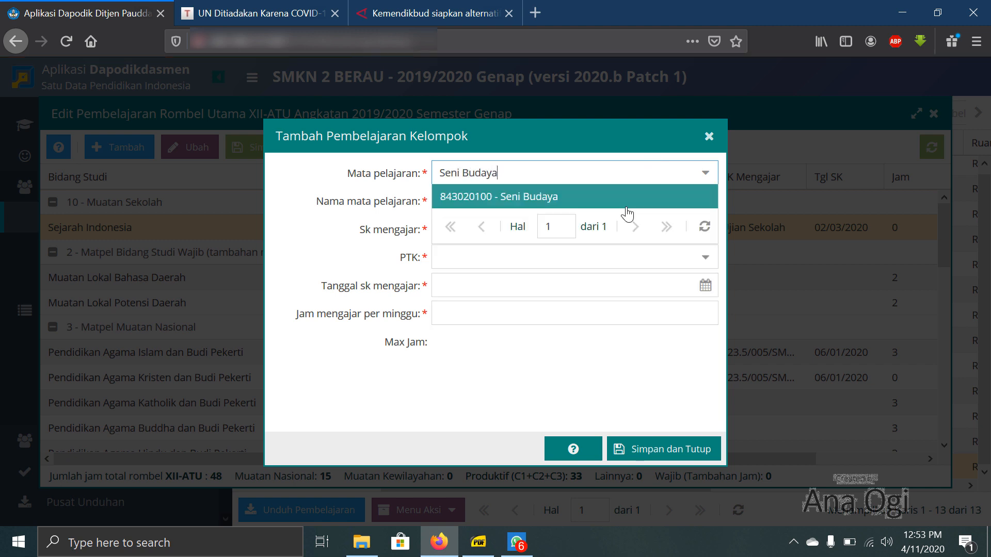
pyautogui.click(618, 209)
# - Name the new lesson Seni Budaya and enter Ujian Sekolah as its Sk mengajar
pyautogui.click(552, 203)
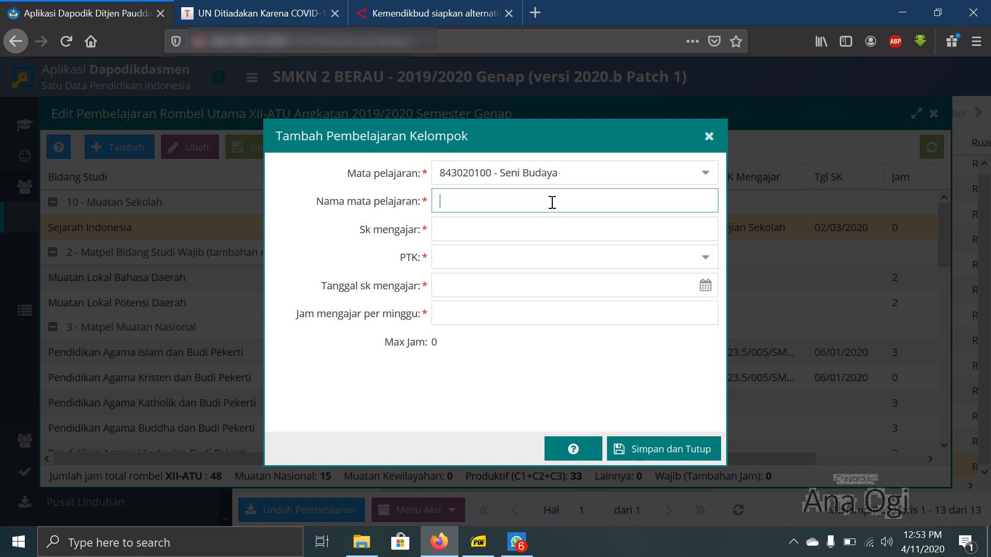
pyautogui.write('Seni Budaya')
pyautogui.click(546, 224)
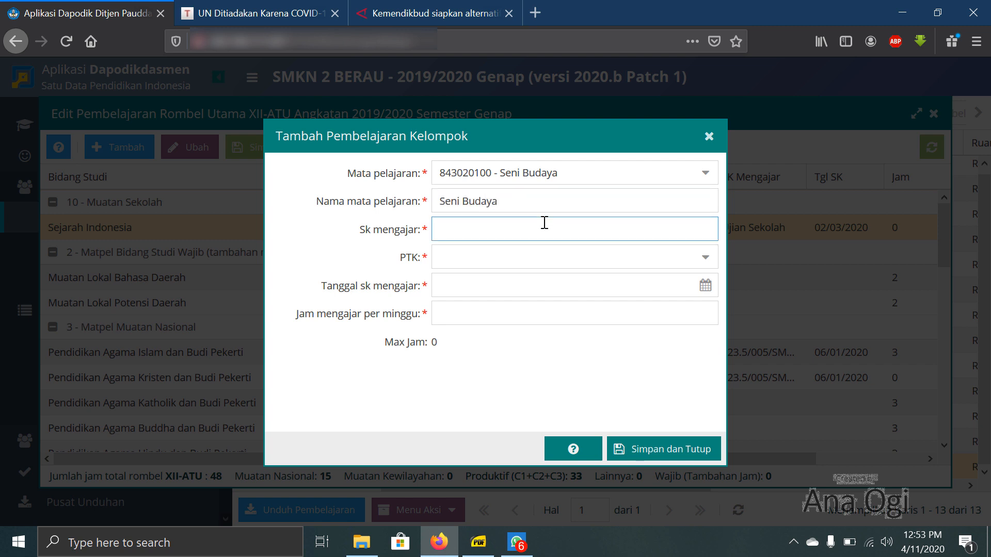
pyautogui.write('Ujian Sekolah')
# - Assign the Seni Budaya teacher as PTK, set the SK date to 02/03/2020 and weekly hours to 0, and save the lesson
pyautogui.click(548, 254)
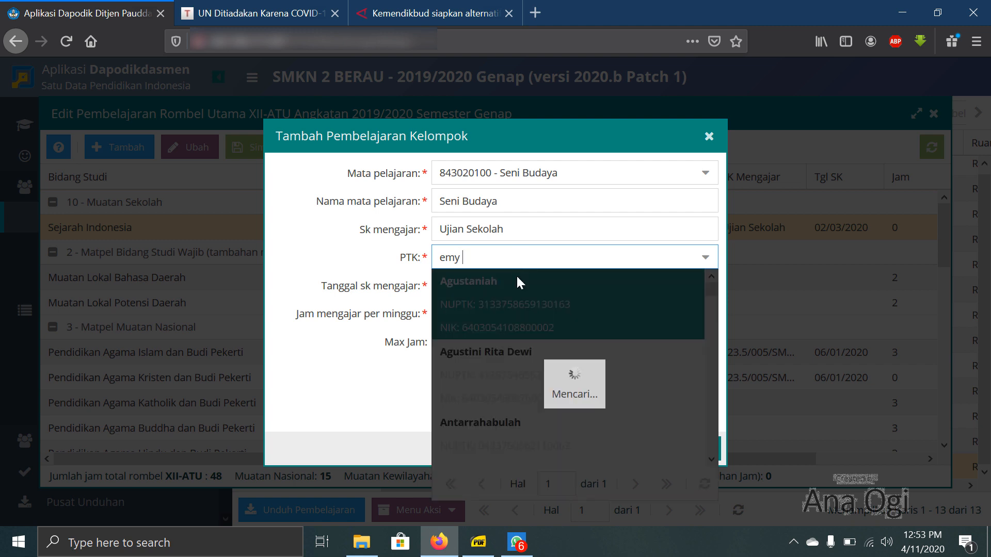
pyautogui.click(516, 280)
pyautogui.click(516, 281)
pyautogui.write('02/03/2020')
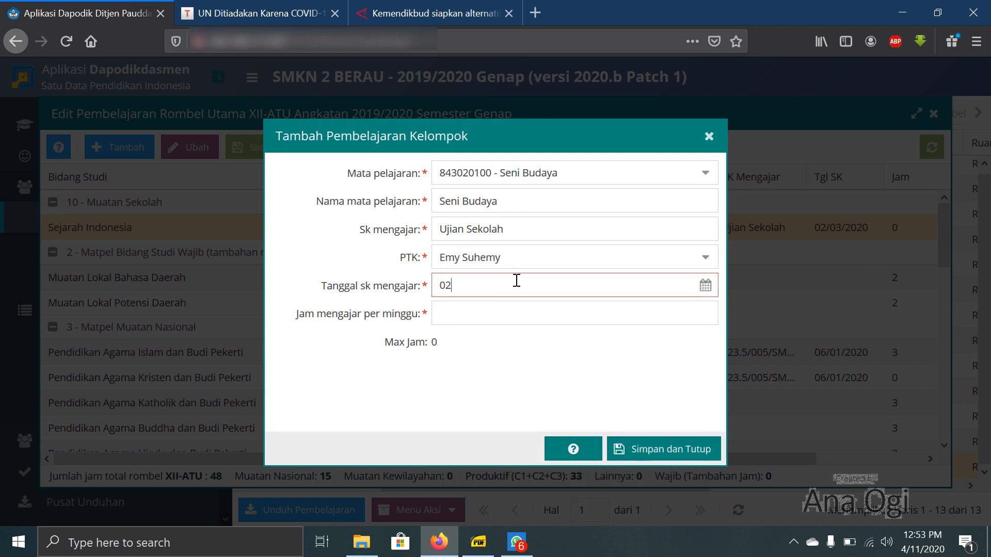
pyautogui.click(513, 307)
pyautogui.write('0')
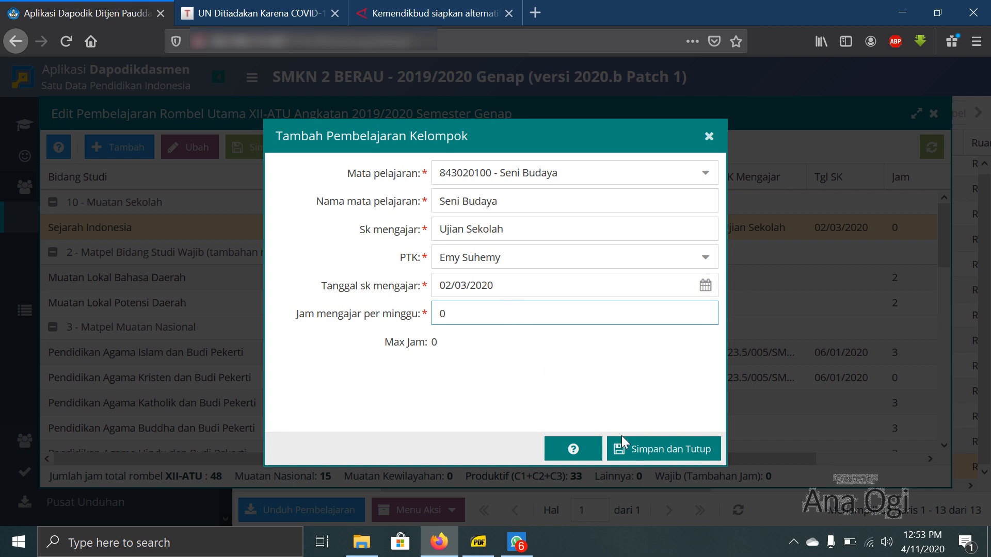
pyautogui.click(656, 449)
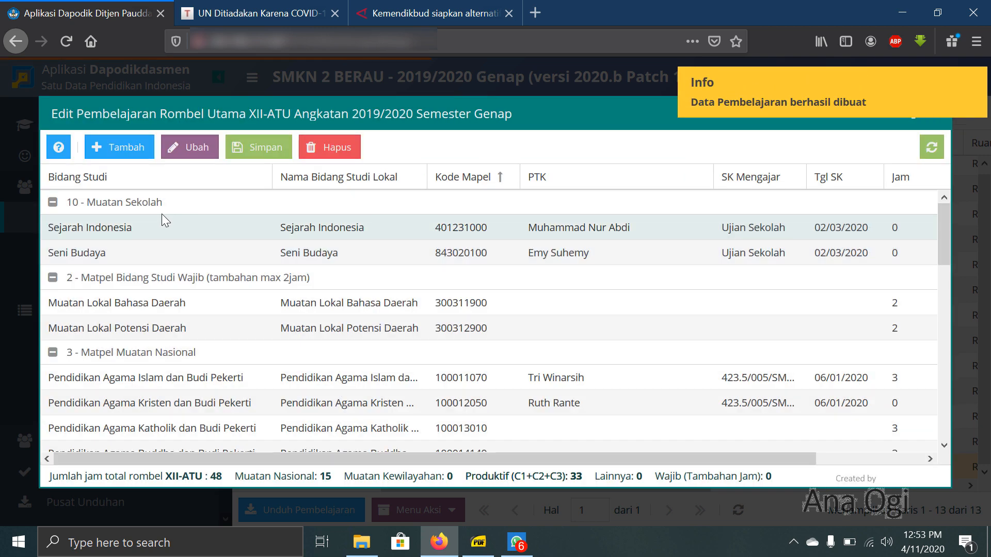
# - Start a new XII-ATU lesson allocated to 10 - Muatan Sekolah
pyautogui.click(131, 151)
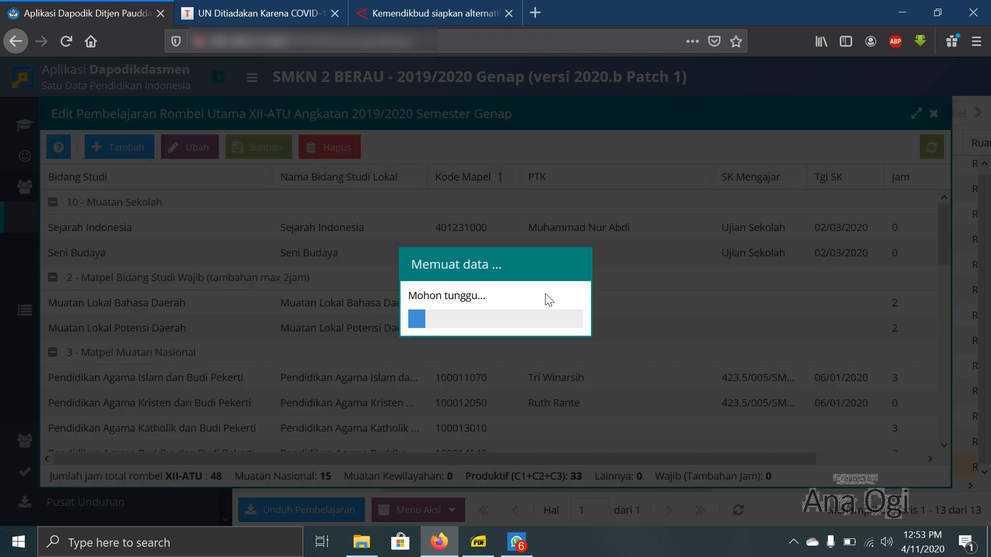
pyautogui.click(382, 220)
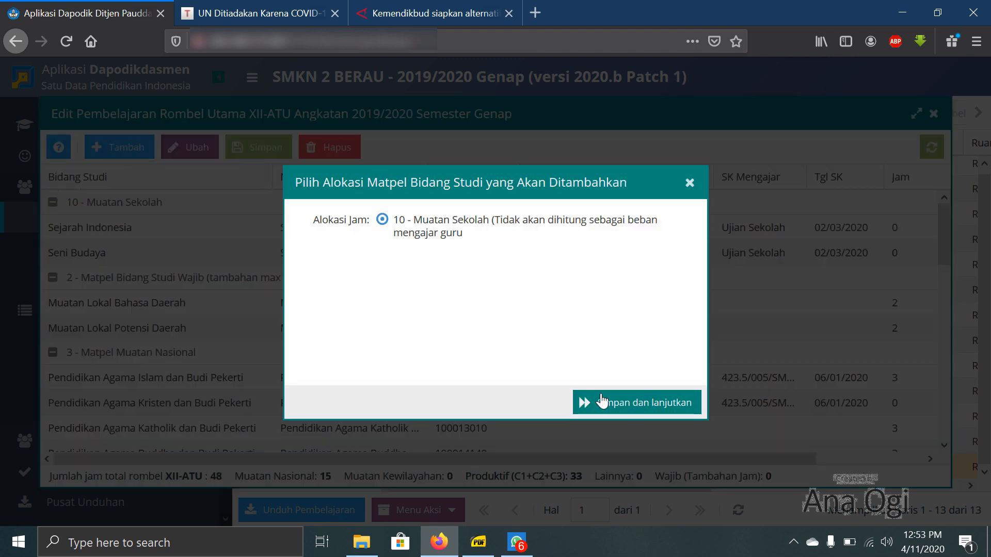
pyautogui.click(601, 401)
pyautogui.click(616, 181)
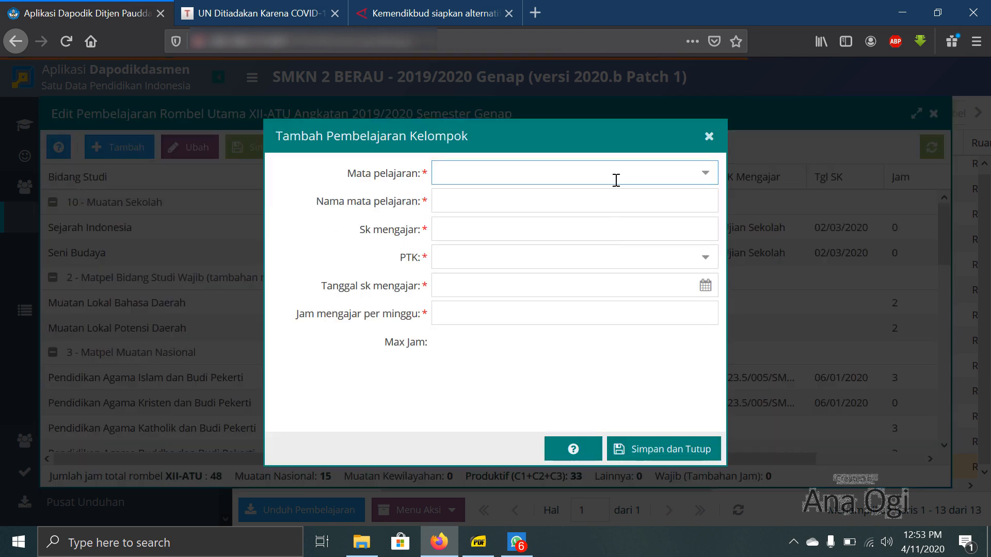
# - Try to find the physical education subject in the Mata pelajaran list with the terms Pendidikan Jasmani, Olahraga and Penjaskes
pyautogui.write('Pendi')
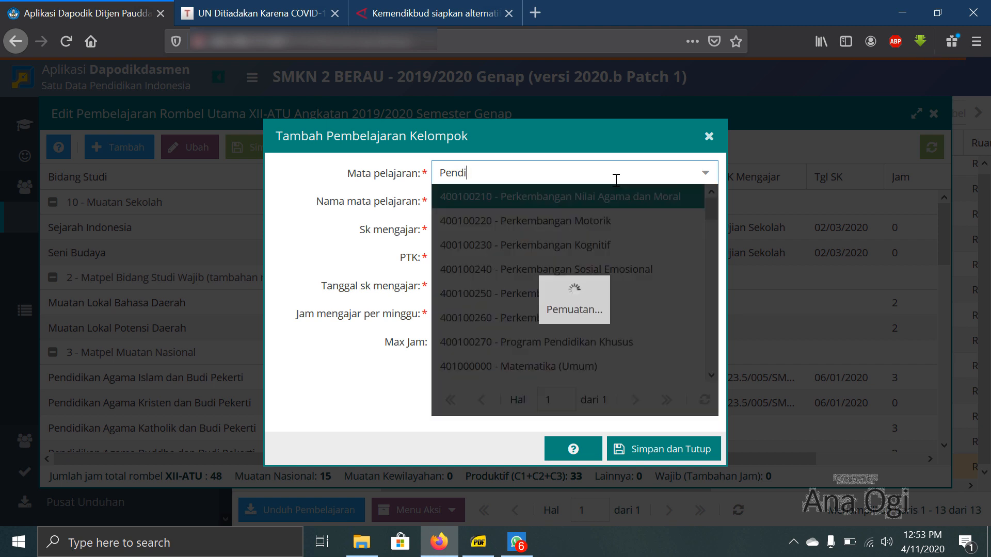
pyautogui.write('dikan Jasmani')
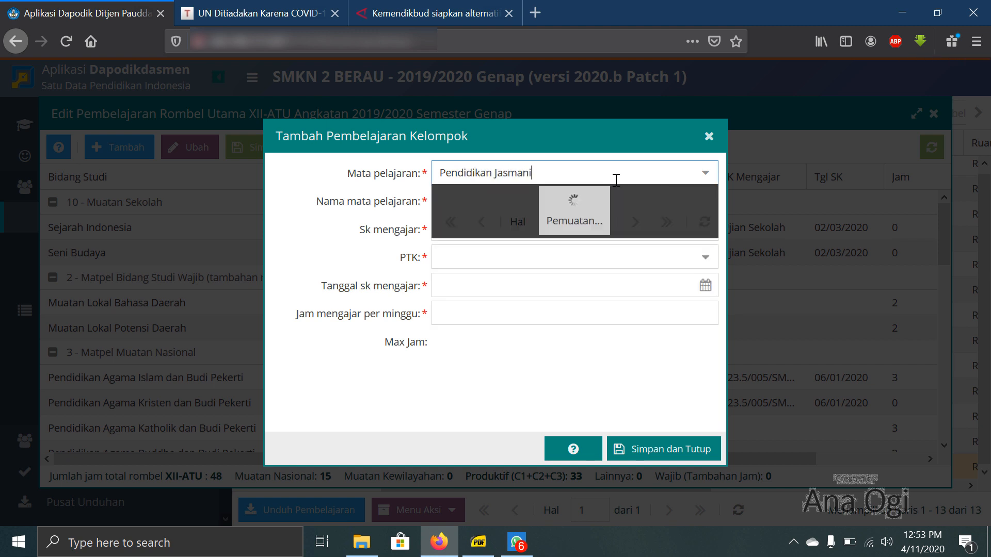
pyautogui.press('BackSpace')
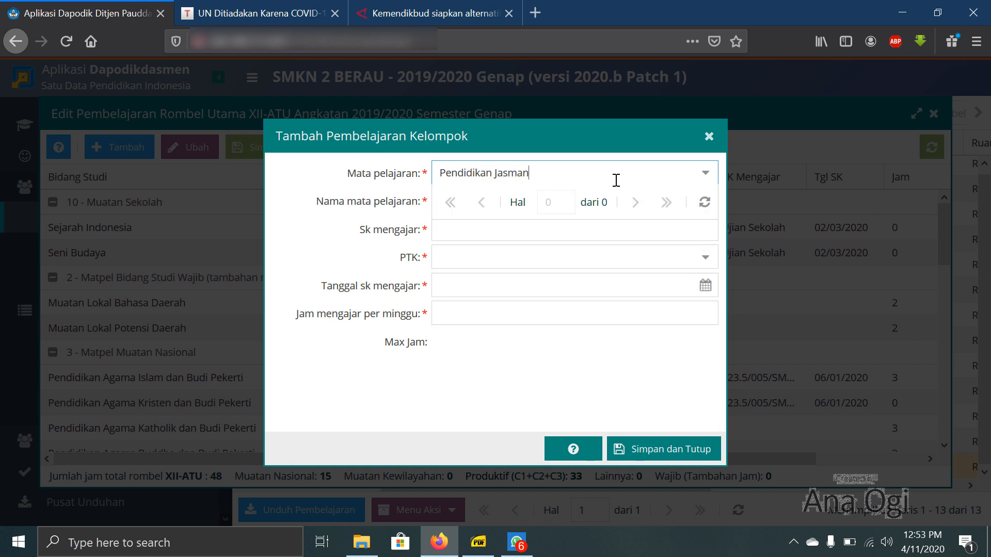
pyautogui.press('BackSpace')
pyautogui.press('BackSpace')
pyautogui.press('BackSpace')
pyautogui.press('BackSpace')
pyautogui.press('BackSpace')
pyautogui.press('BackSpace')
pyautogui.press('BackSpace')
pyautogui.press('BackSpace')
pyautogui.press('BackSpace')
pyautogui.press('BackSpace')
pyautogui.press('BackSpace')
pyautogui.press('BackSpace')
pyautogui.press('BackSpace')
pyautogui.press('BackSpace')
pyautogui.press('BackSpace')
pyautogui.press('BackSpace')
pyautogui.press('BackSpace')
pyautogui.write('Ol')
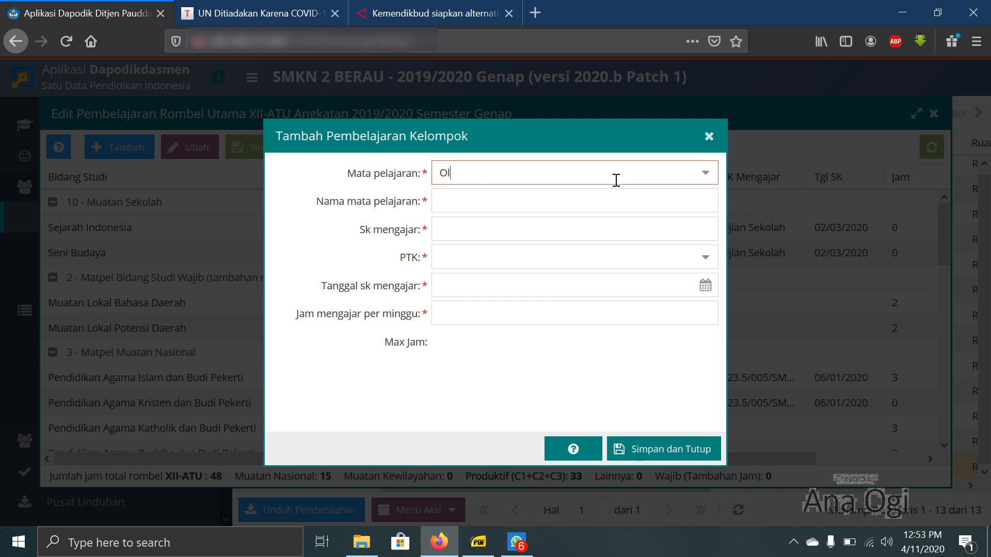
pyautogui.write('ahraga')
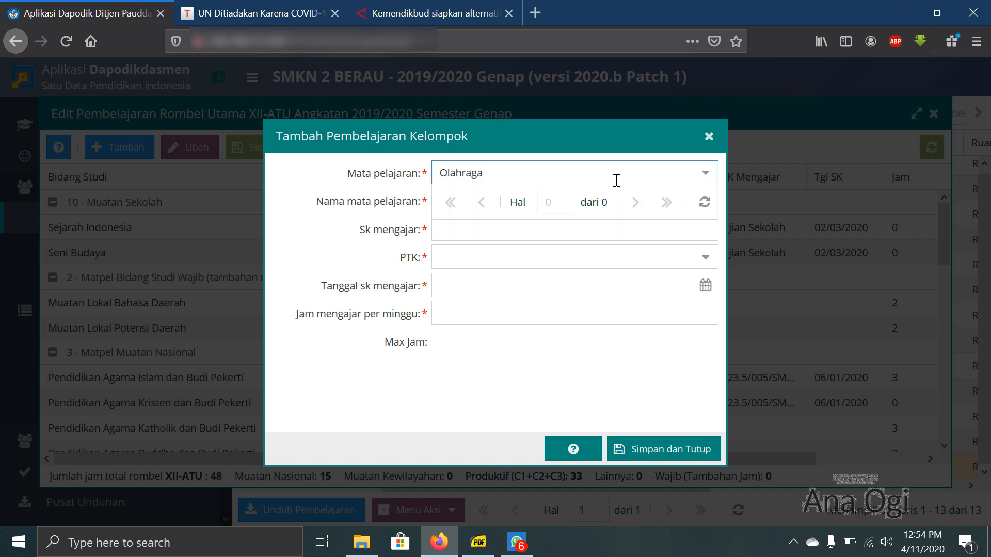
pyautogui.press('BackSpace')
pyautogui.press('BackSpace')
pyautogui.press('BackSpace')
pyautogui.press('BackSpace')
pyautogui.press('BackSpace')
pyautogui.press('BackSpace')
pyautogui.press('BackSpace')
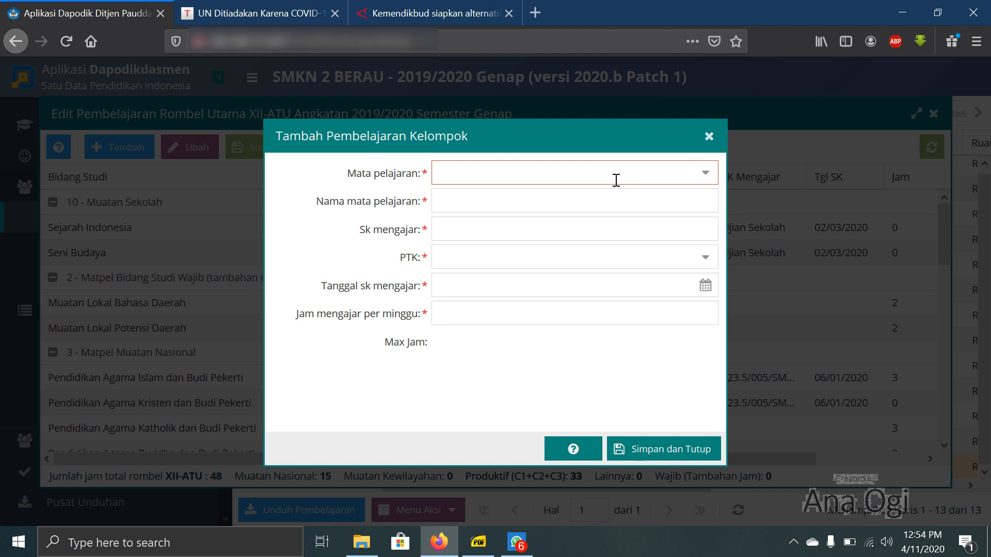
pyautogui.write('Penjaske')
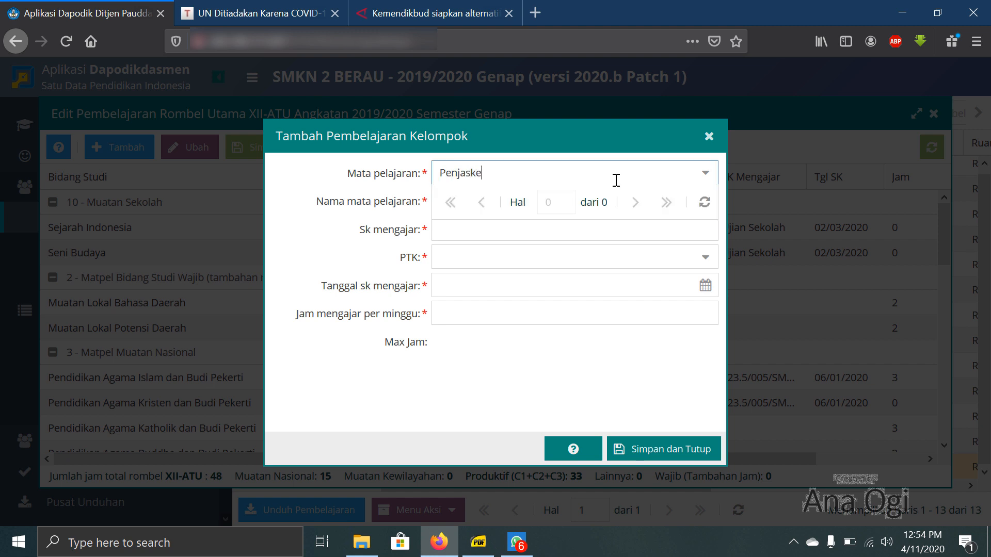
pyautogui.press('BackSpace')
pyautogui.press('BackSpace')
pyautogui.press('BackSpace')
pyautogui.press('BackSpace')
pyautogui.press('BackSpace')
pyautogui.press('BackSpace')
pyautogui.press('BackSpace')
pyautogui.press('BackSpace')
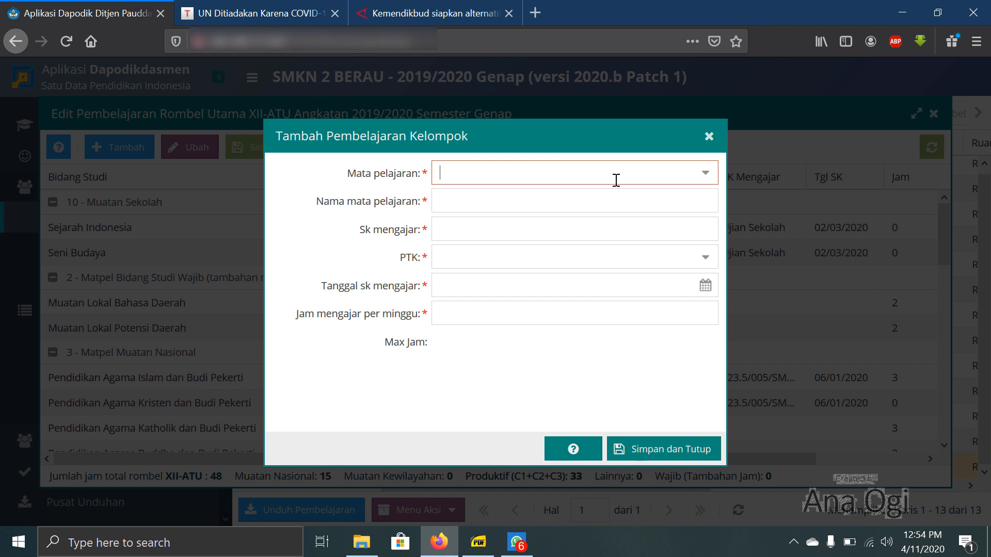
# - Search the subject list for Kesehatan and choose 800010100 - Kesehatan Masyarakat as the Mata pelajaran
pyautogui.write('Kesehatan')
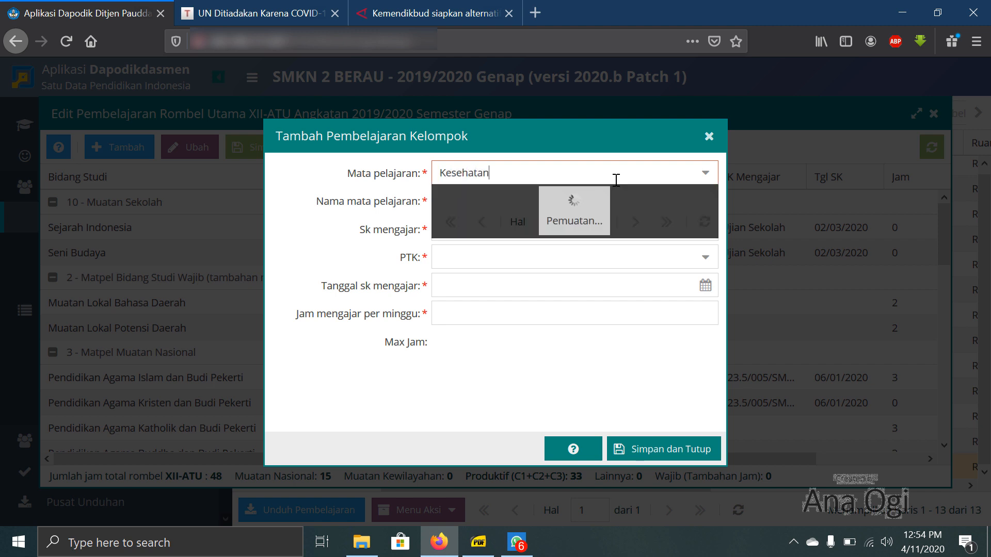
pyautogui.scroll(-5, 598, 305)
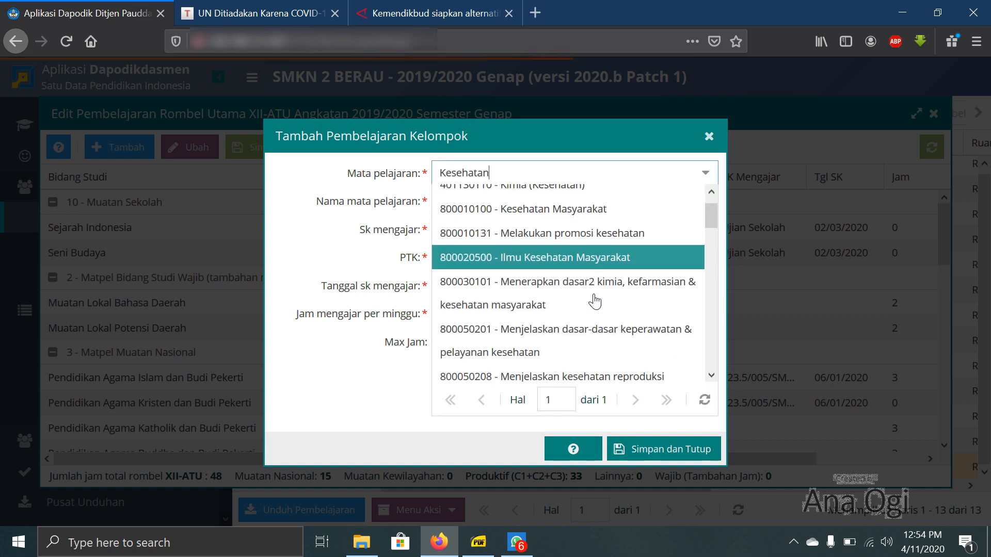
pyautogui.scroll(5, 596, 302)
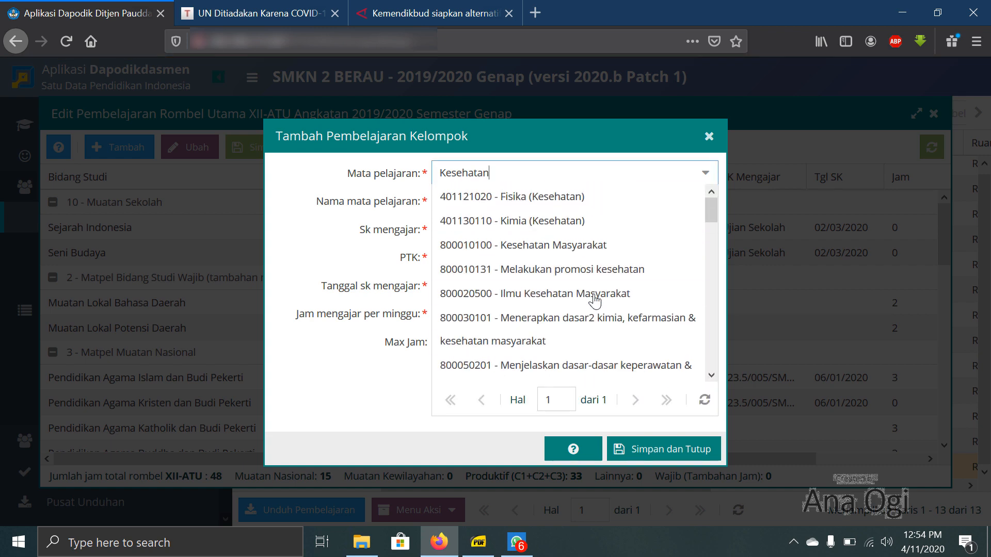
pyautogui.click(584, 250)
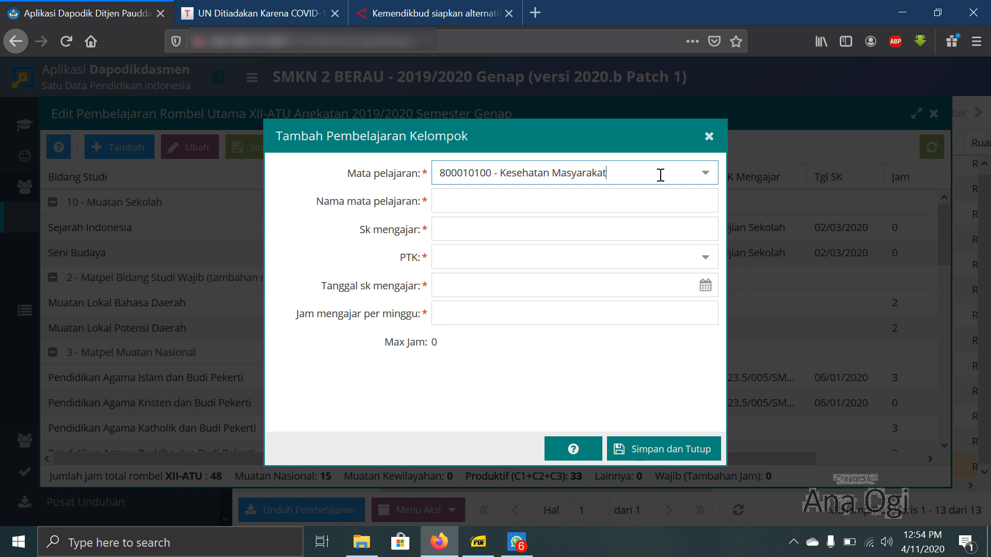
# - Name the new lesson Pendidikan Jasmani, Olahraga dan Kesehatan
pyautogui.click(457, 195)
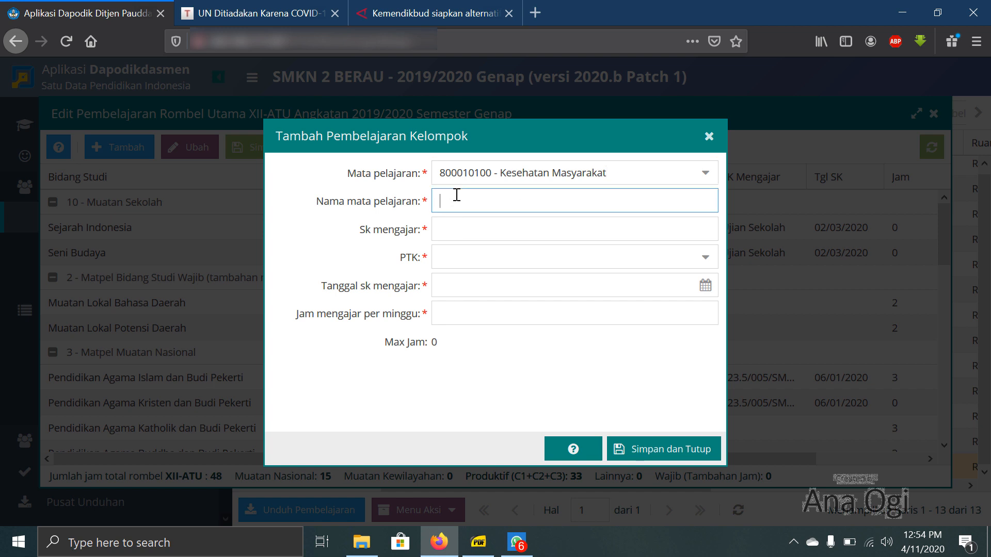
pyautogui.write('Pendidikan Jasmani, Olahraga dan Kesehatan')
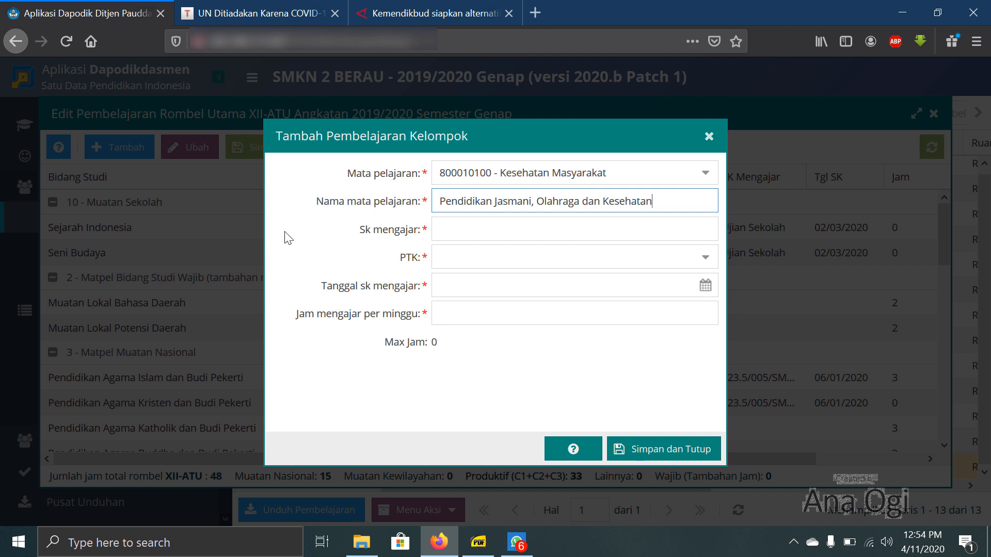
pyautogui.click(333, 202)
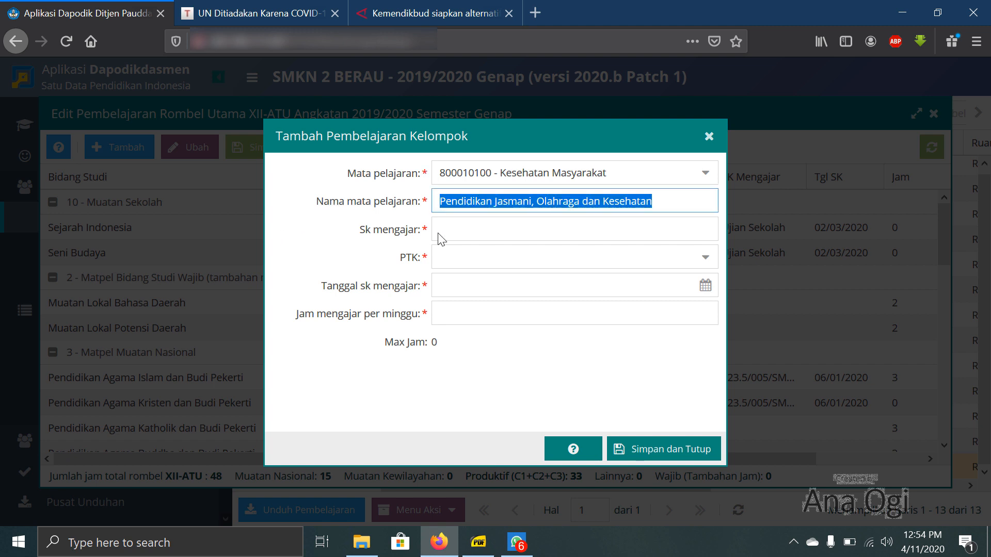
# - Enter Ujian Sekolah as the lesson's Sk mengajar and assign the physical education teacher as PTK
pyautogui.click(470, 228)
pyautogui.write('Ujian ')
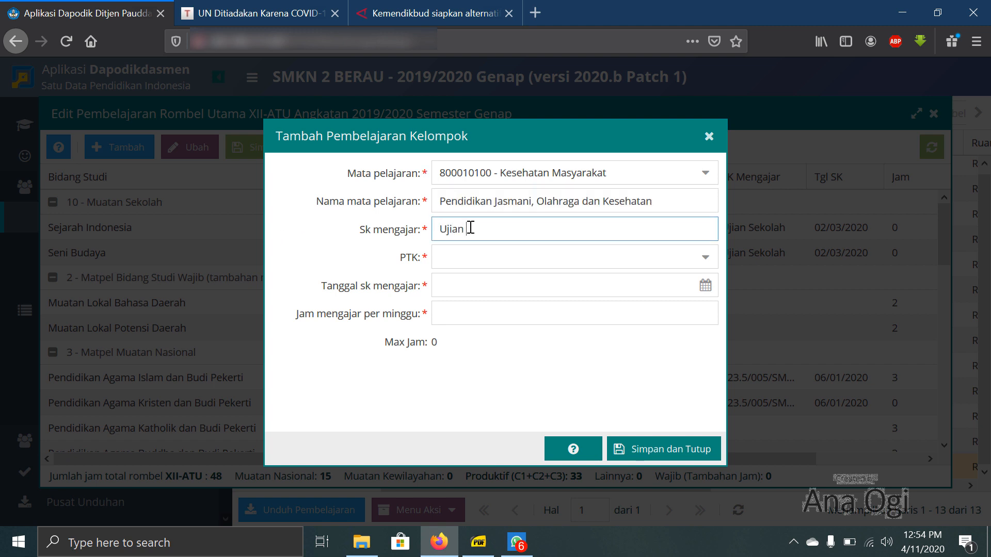
pyautogui.write('Sekolah')
pyautogui.click(486, 258)
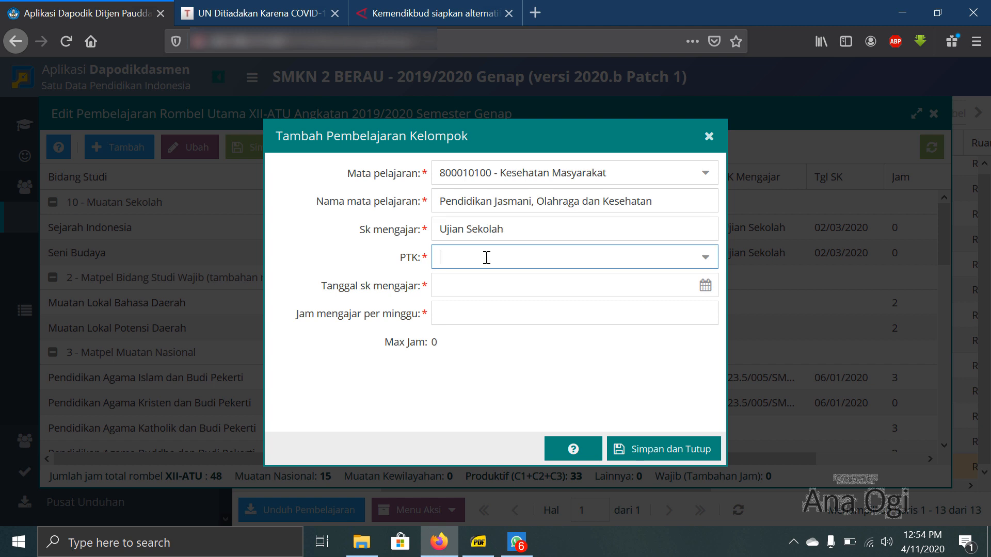
pyautogui.write('susi')
pyautogui.click(506, 288)
# - Set the lesson's SK date to 02/03/2020 and its weekly hours to 0, and save the entry
pyautogui.click(513, 283)
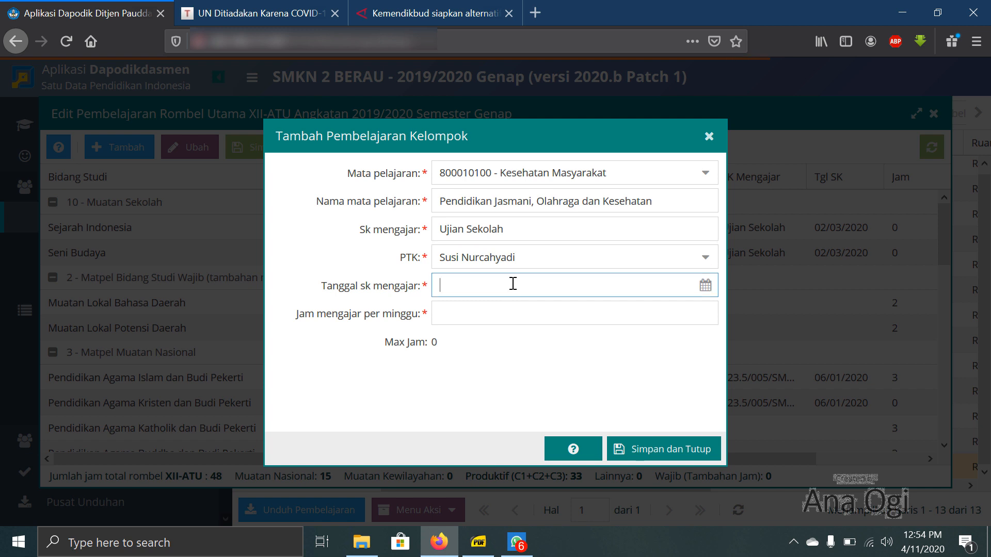
pyautogui.write('02/03')
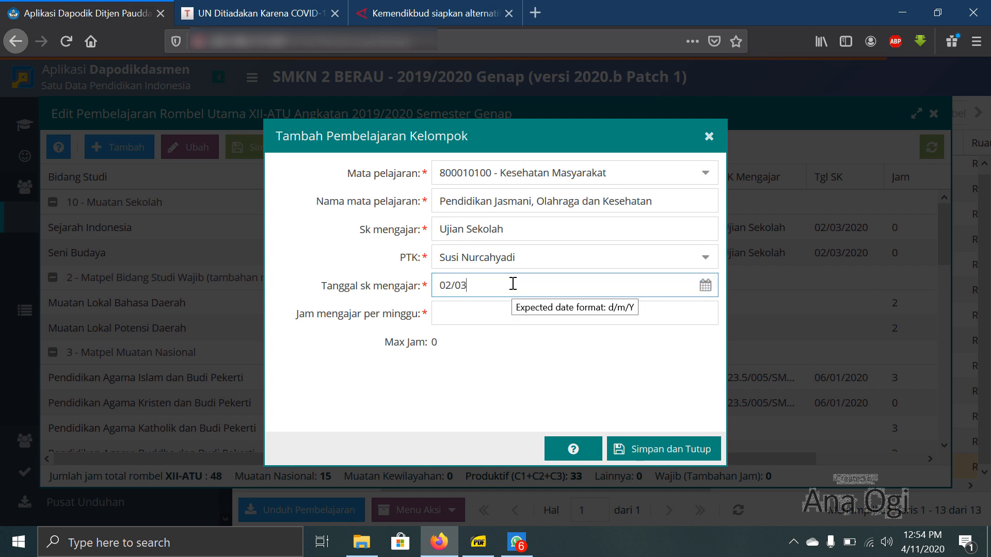
pyautogui.write('/2020')
pyautogui.click(503, 311)
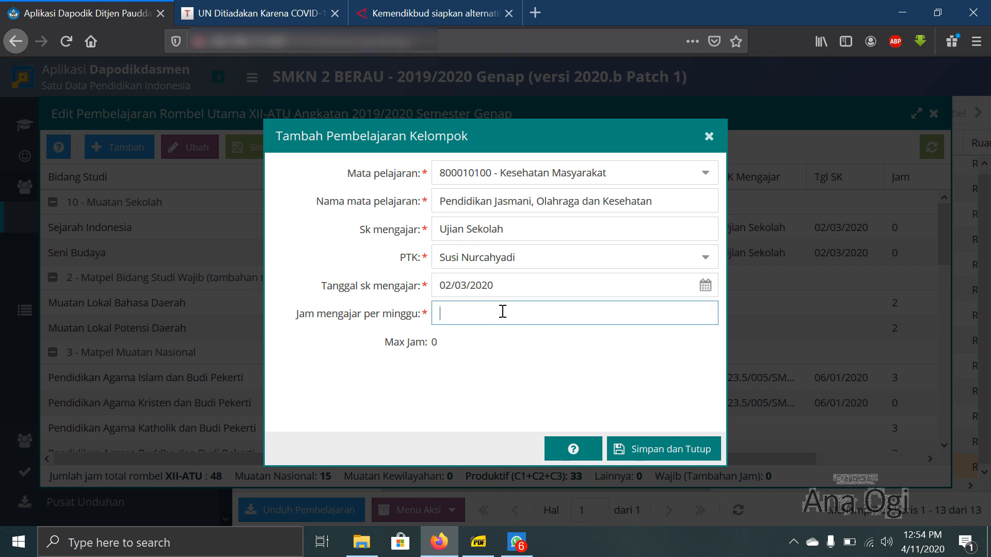
pyautogui.write('0')
pyautogui.click(655, 447)
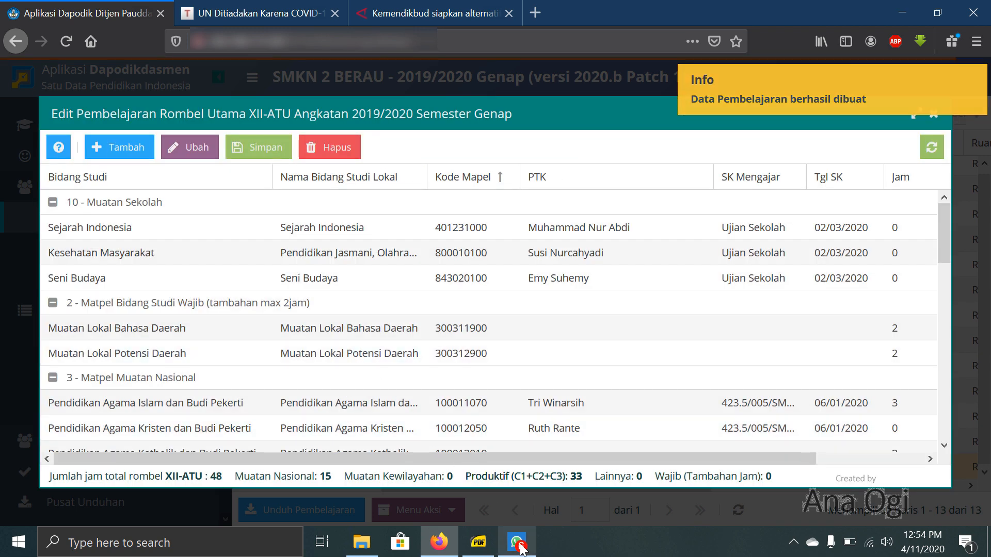
# - Check the next subject in the curriculum PDF, and start a 10 - Muatan Sekolah lesson in Dapodik with subject 802030310 - Simulasi dan Komunikasi Digital
pyautogui.click(519, 544)
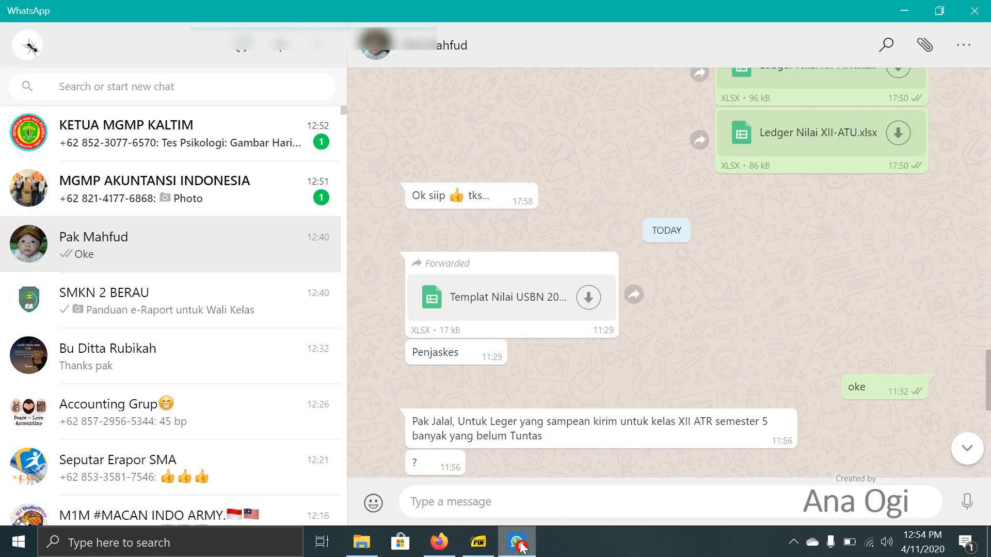
pyautogui.click(519, 544)
pyautogui.click(488, 547)
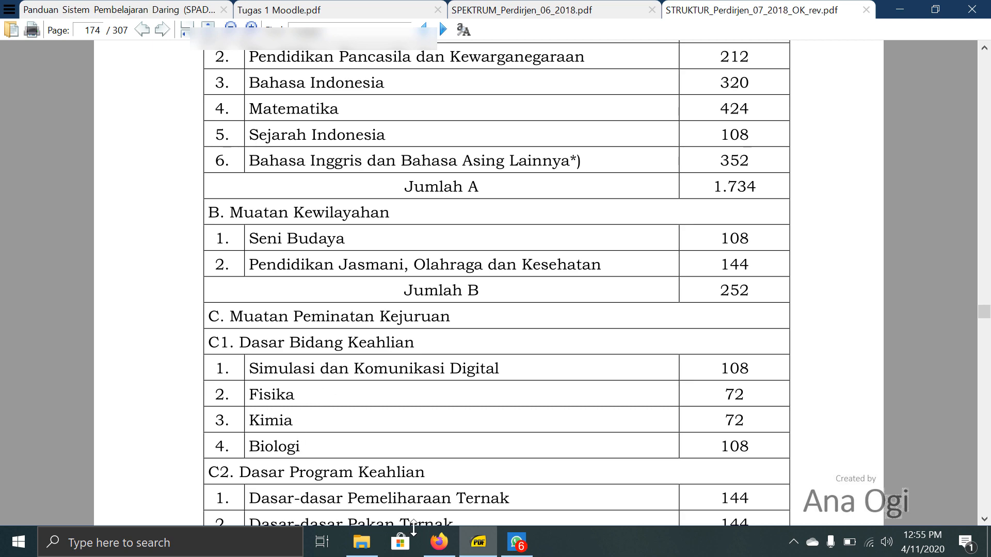
pyautogui.click(439, 542)
pyautogui.click(127, 151)
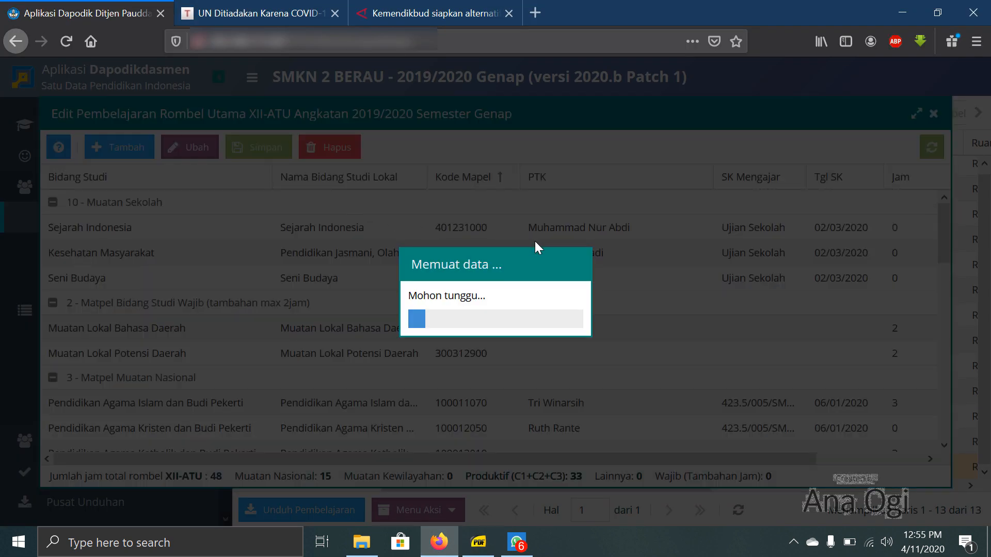
pyautogui.click(382, 220)
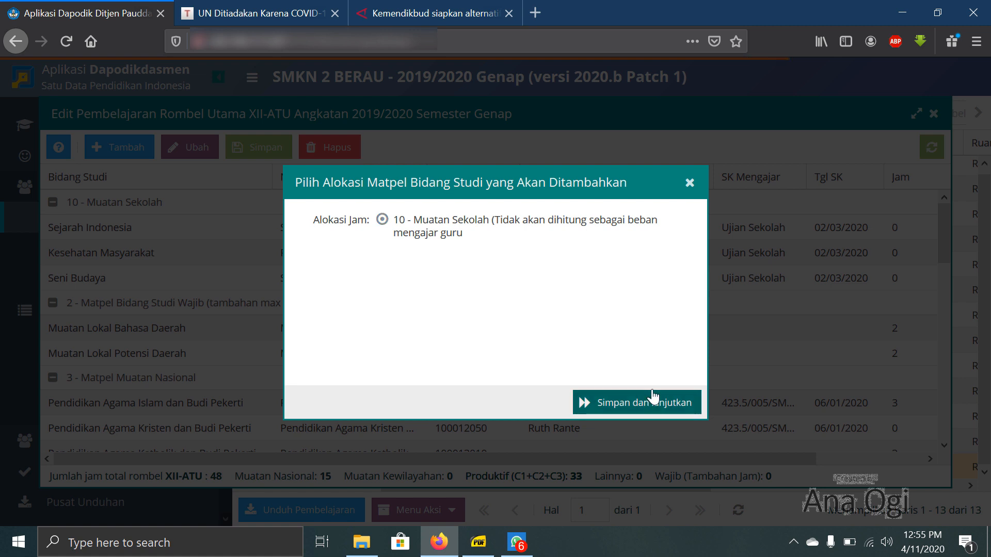
pyautogui.click(653, 398)
pyautogui.write('Si')
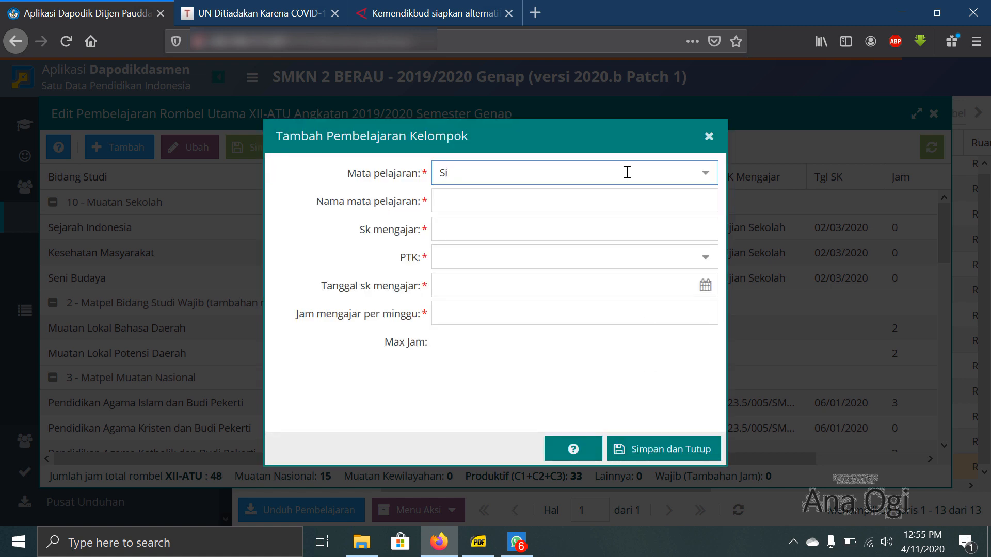
pyautogui.write('mulasi dan')
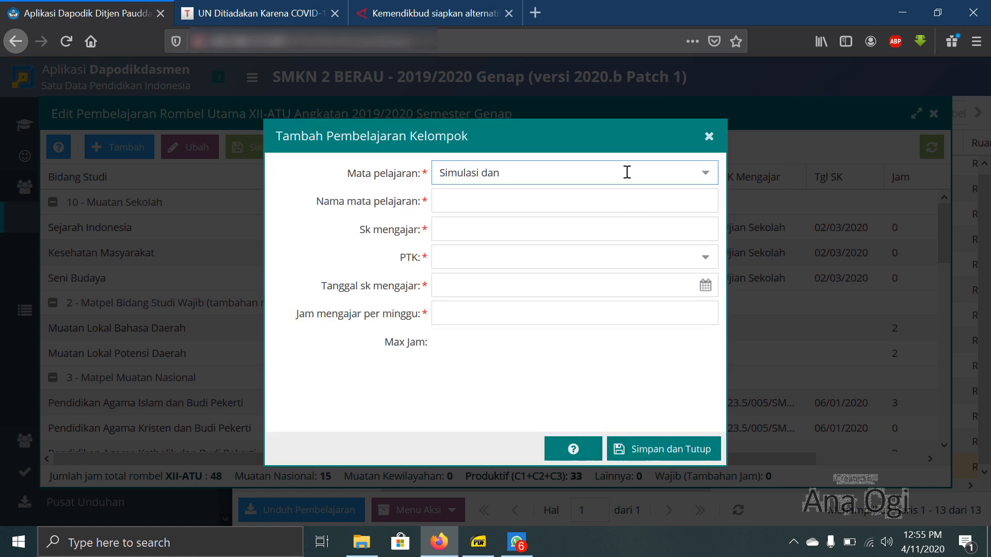
pyautogui.click(619, 196)
# - Name the new lesson Simulasi dan Komunikasi Digital and enter Ujian Sekolah as its Sk mengajar
pyautogui.click(590, 197)
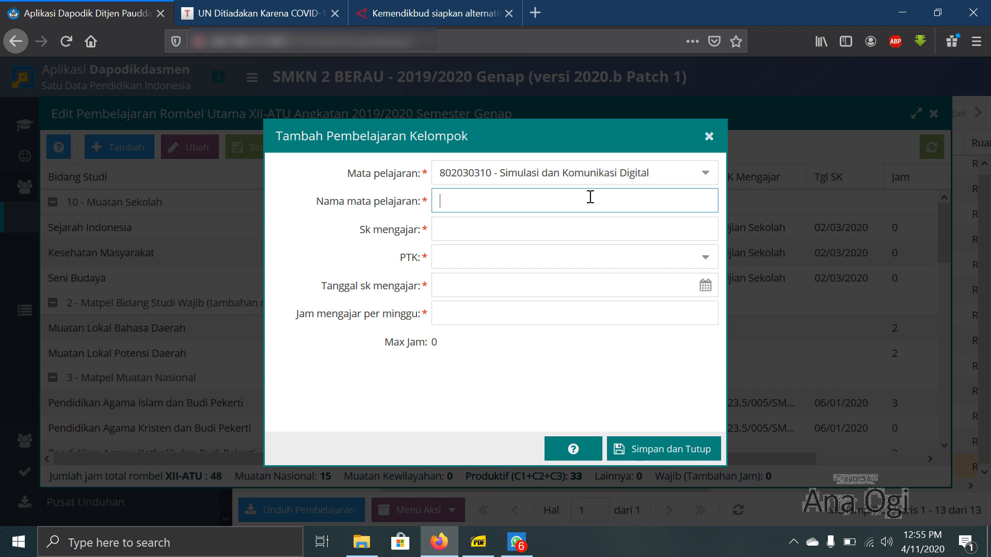
pyautogui.write('Simulasi dan')
pyautogui.write('Komunikasi')
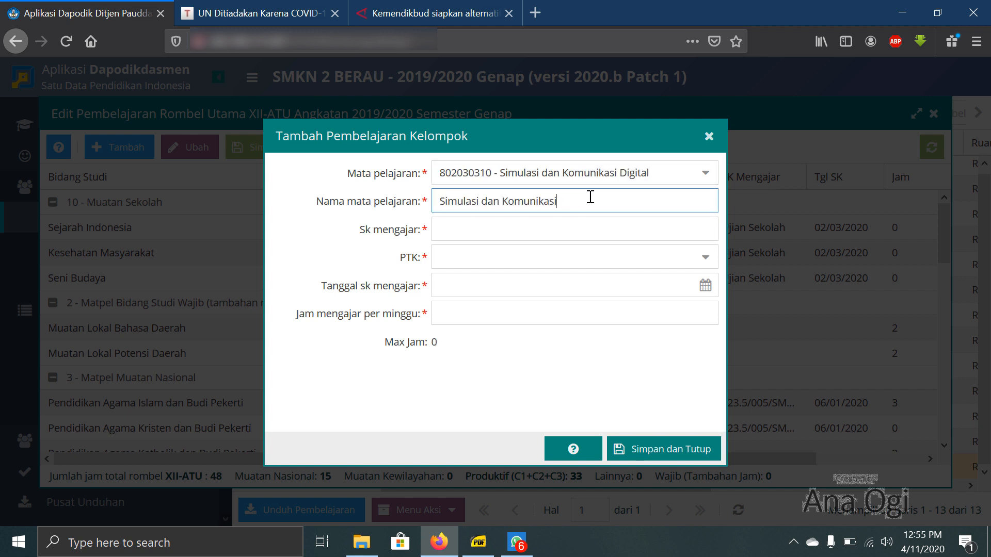
pyautogui.write(' Digital')
pyautogui.press('Tab')
pyautogui.write('Uji')
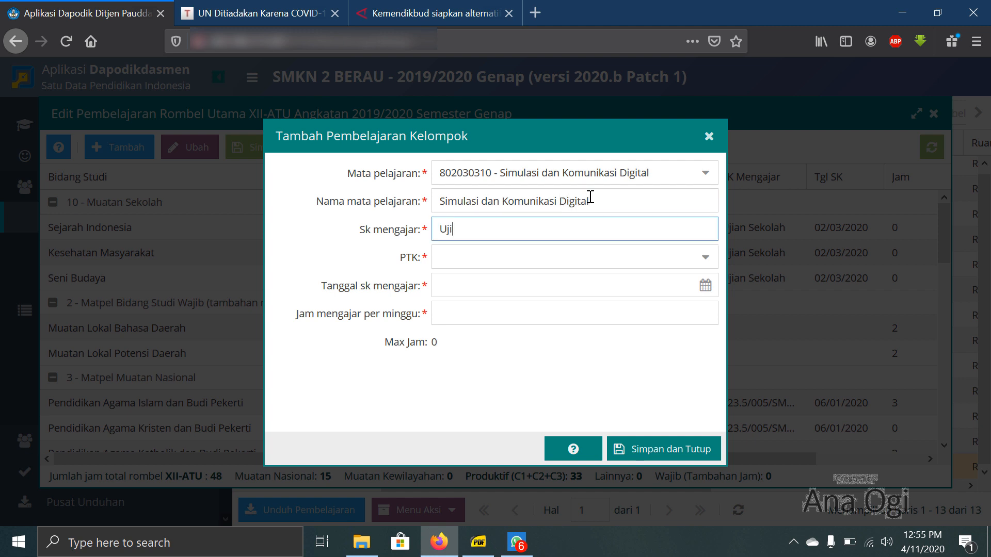
pyautogui.write('an Sekolah')
# - Assign the digital simulation and communication teacher as PTK of the new lesson
pyautogui.press('Tab')
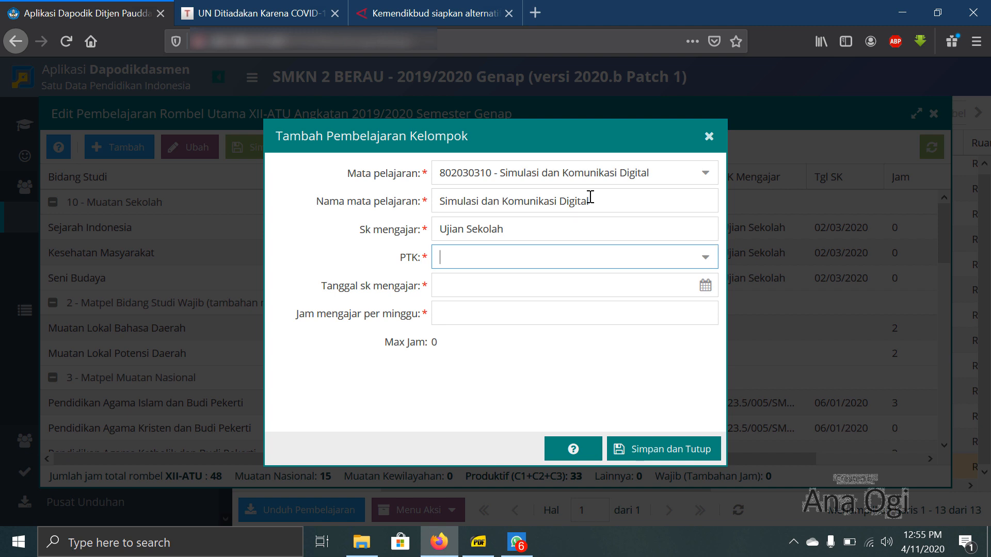
pyautogui.write('Jalaludd')
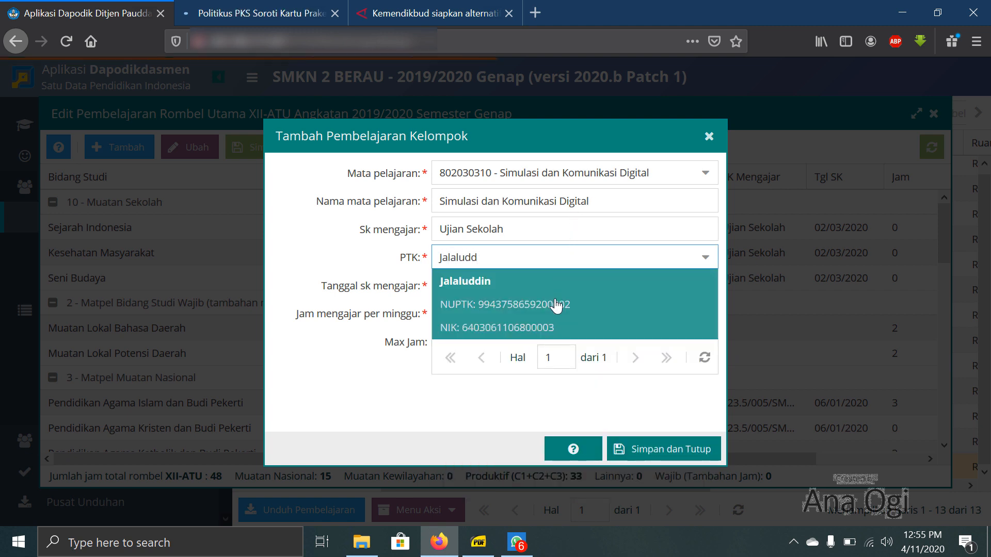
pyautogui.click(570, 305)
# - Set the Simulasi dan Komunikasi Digital lesson's SK date to 02/03/2020 and its weekly hours to 0, and save it
pyautogui.click(559, 280)
pyautogui.write('02/03/2020')
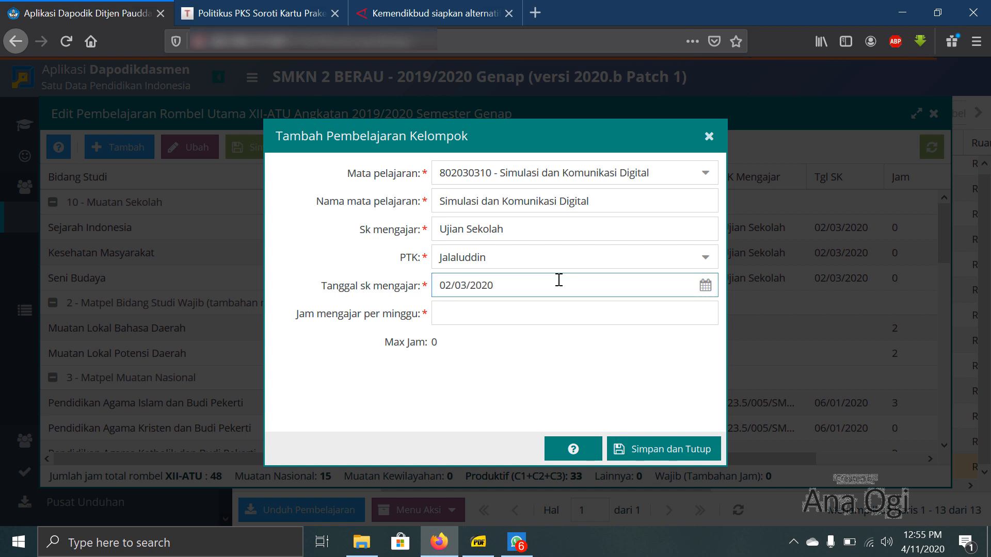
pyautogui.press('Tab')
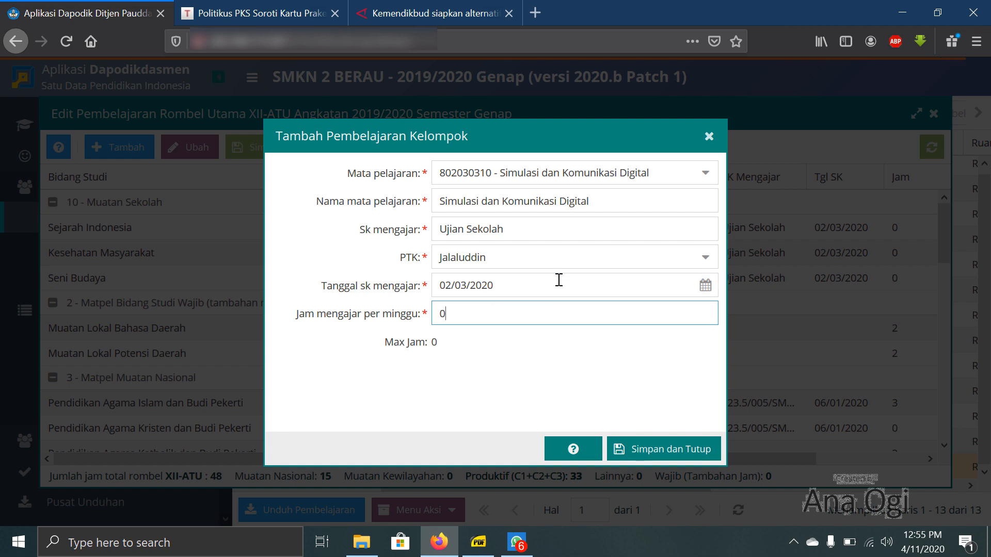
pyautogui.click(688, 449)
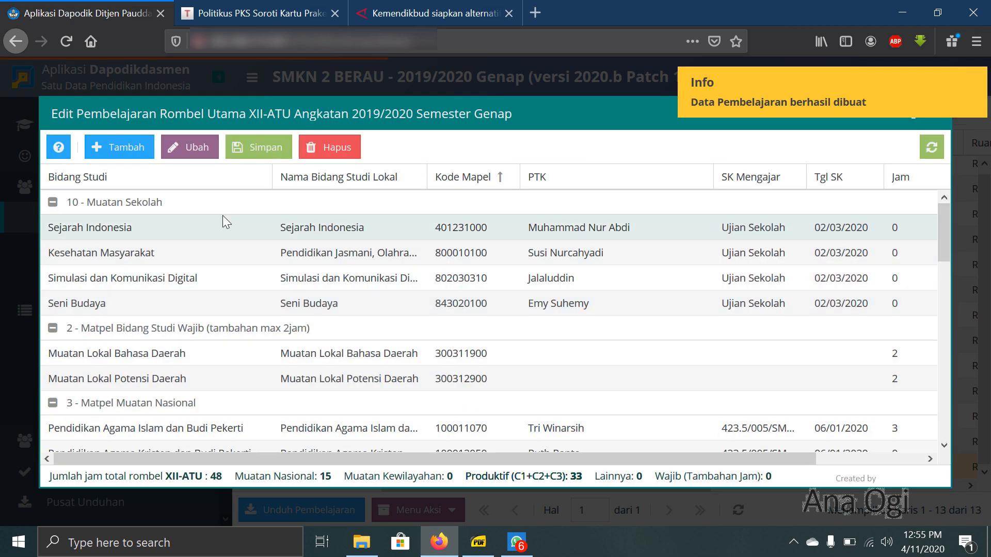
# - Start a 10 - Muatan Sekolah lesson with subject 401121000 - Fisika and name it Fisika
pyautogui.click(140, 155)
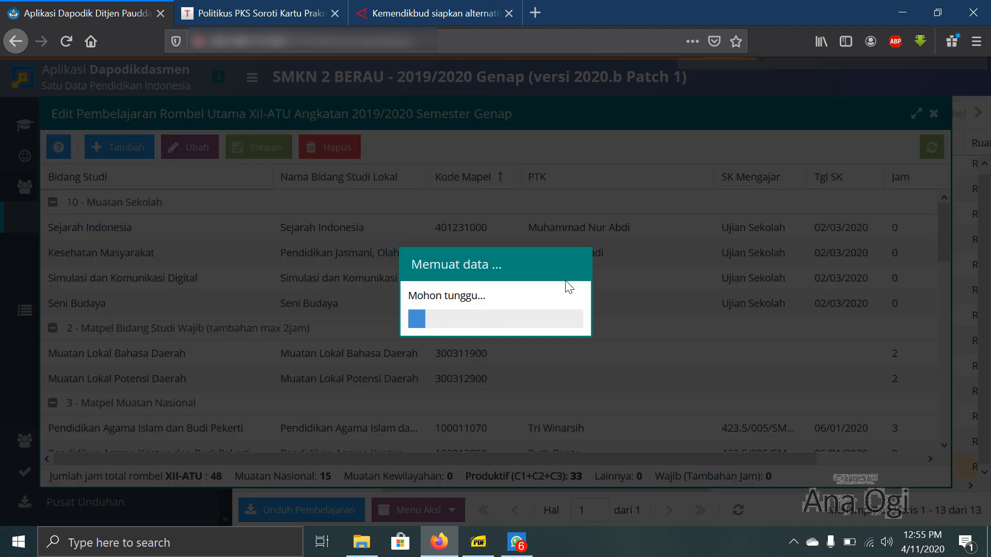
pyautogui.click(383, 220)
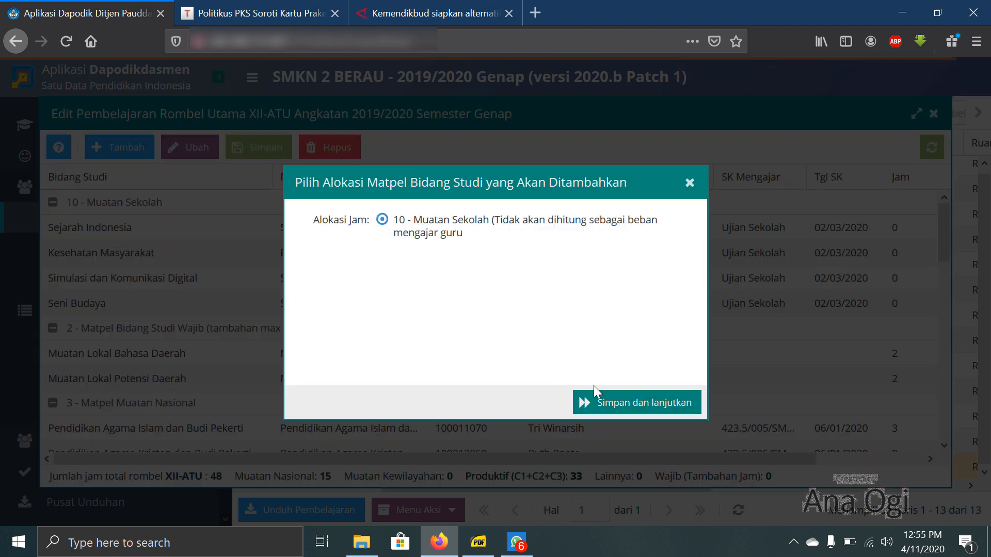
pyautogui.click(649, 405)
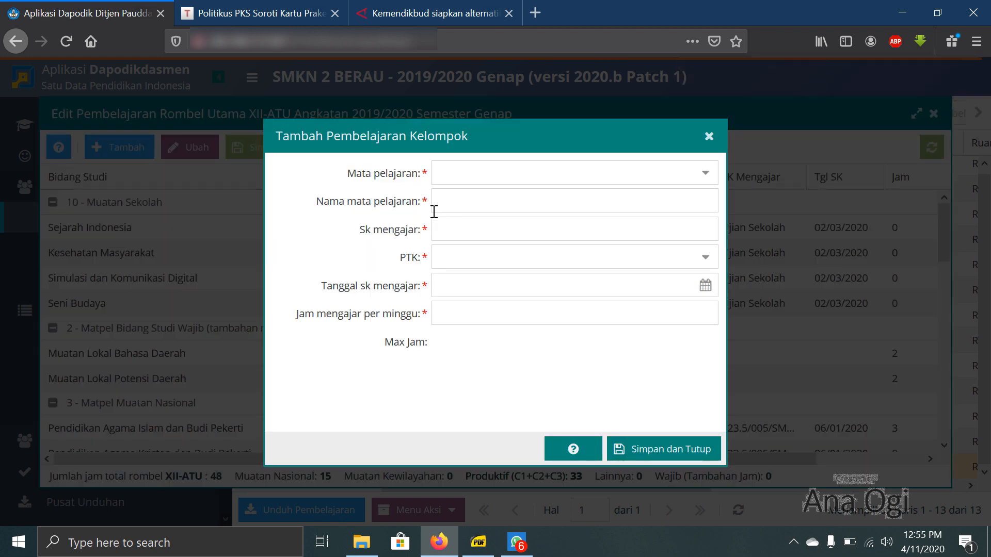
pyautogui.click(488, 166)
pyautogui.write('F')
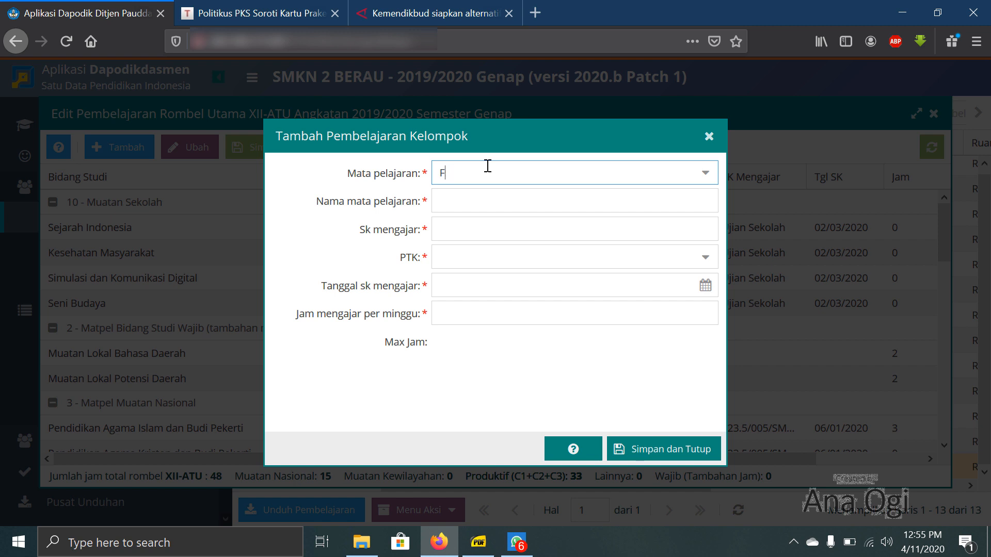
pyautogui.write('isika')
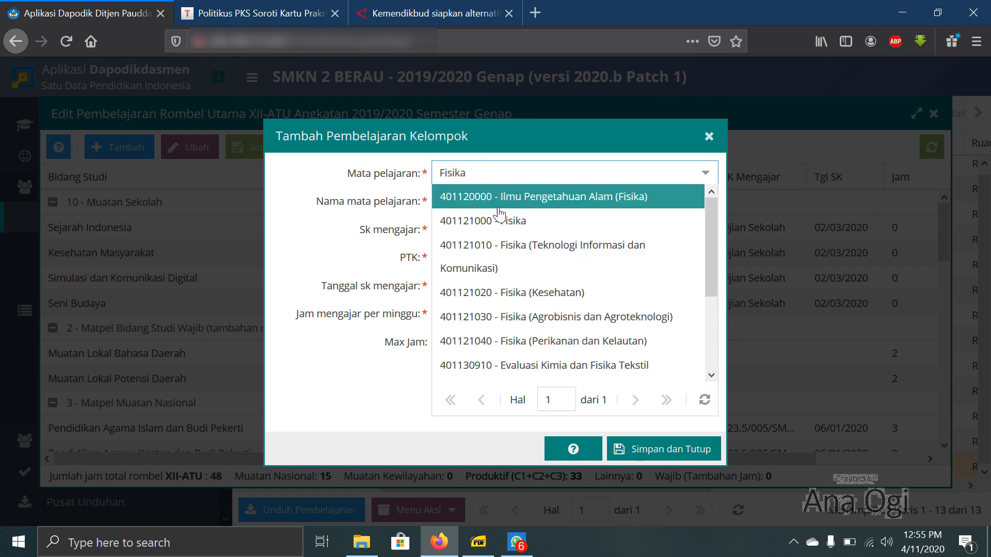
pyautogui.click(491, 218)
pyautogui.click(489, 203)
pyautogui.write('Fisika')
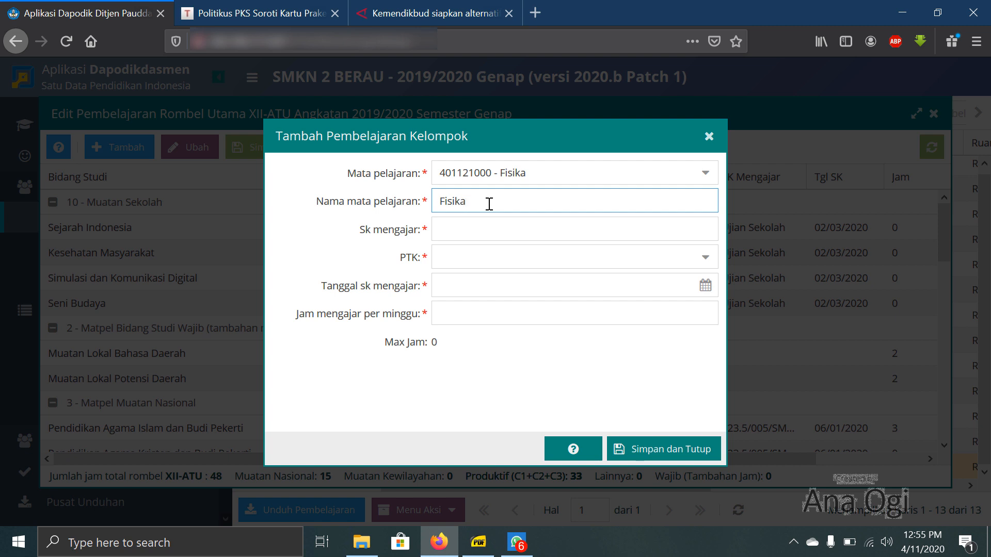
pyautogui.press('Tab')
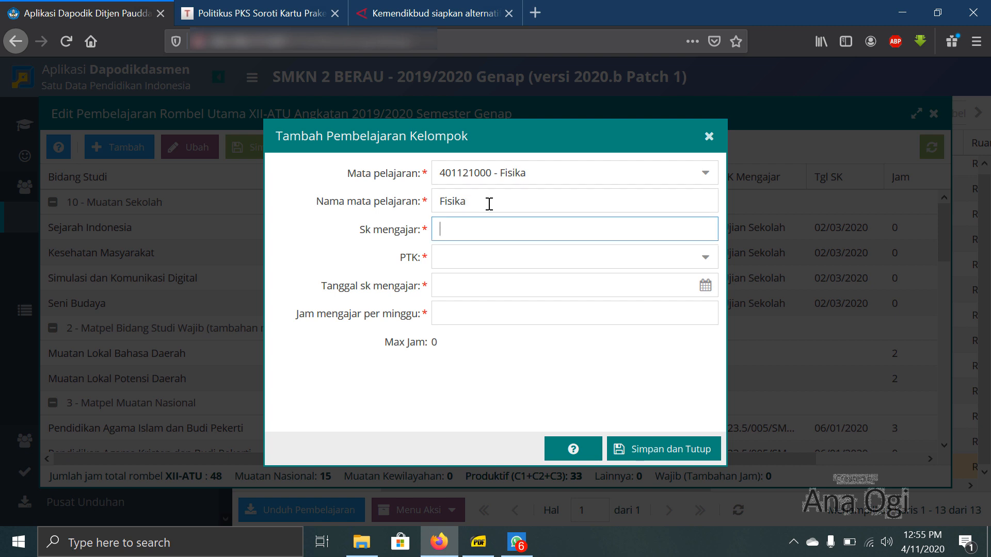
# - Enter Ujian Sekolah as the Fisika lesson's Sk mengajar and assign the physics teacher as PTK
pyautogui.write('Ujian Sekolah')
pyautogui.press('Tab')
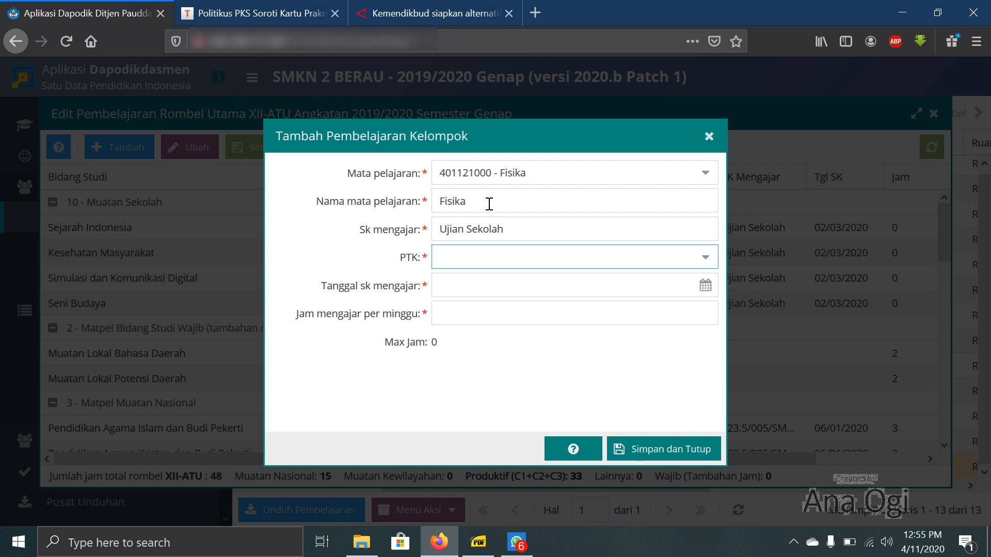
pyautogui.write('normalita')
pyautogui.click(513, 299)
# - Set the Fisika lesson's SK date to 02/03/2020 and its weekly hours to 0, and save the entry
pyautogui.click(517, 291)
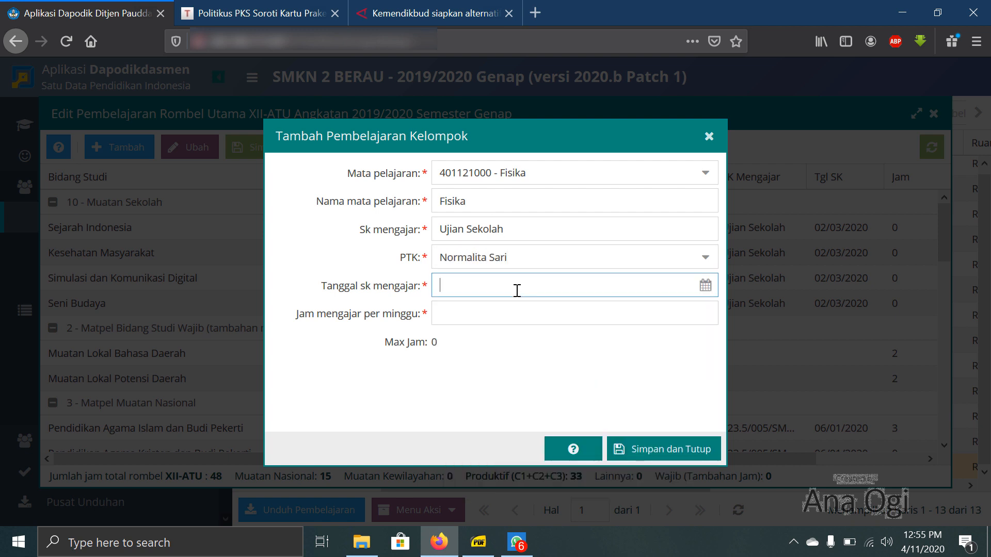
pyautogui.write('02/0')
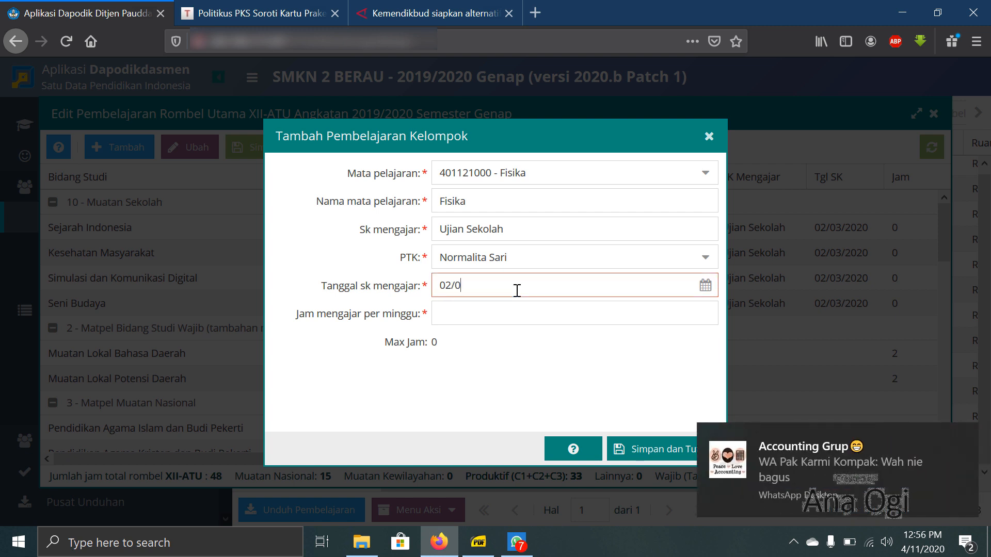
pyautogui.write('3/2020')
pyautogui.press('Tab')
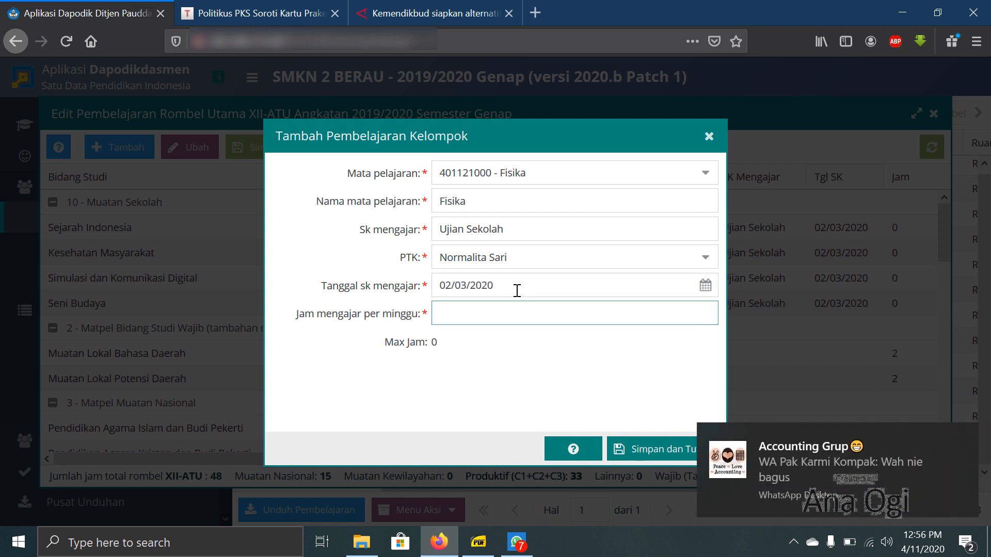
pyautogui.write('0')
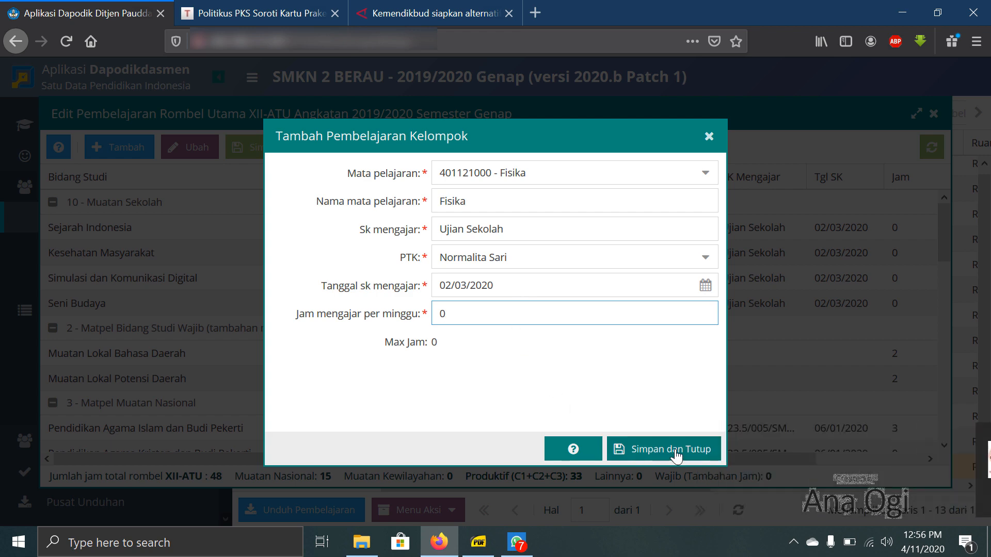
pyautogui.click(674, 450)
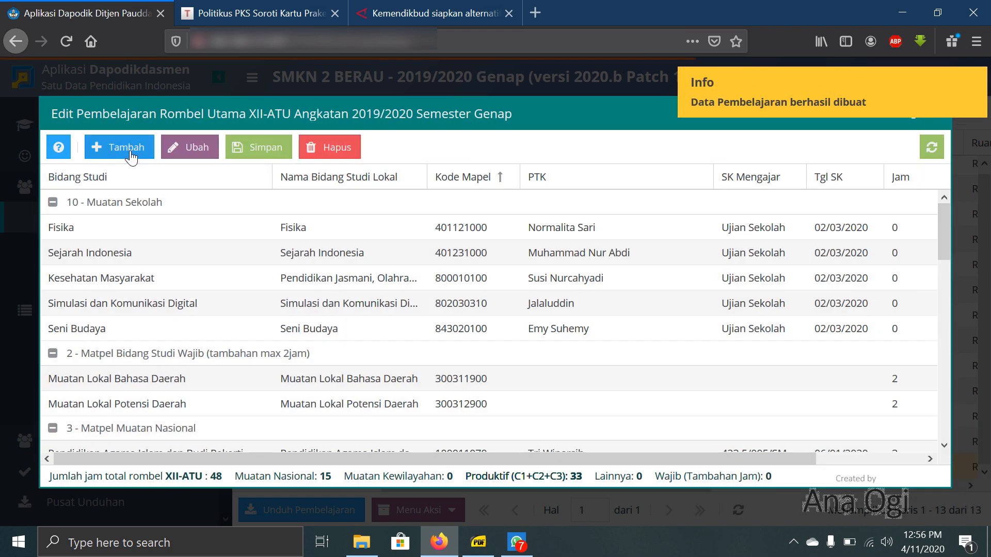
# - Start another lesson for XII-ATU under the 10 - Muatan Sekolah allocation
pyautogui.click(119, 147)
pyautogui.click(382, 220)
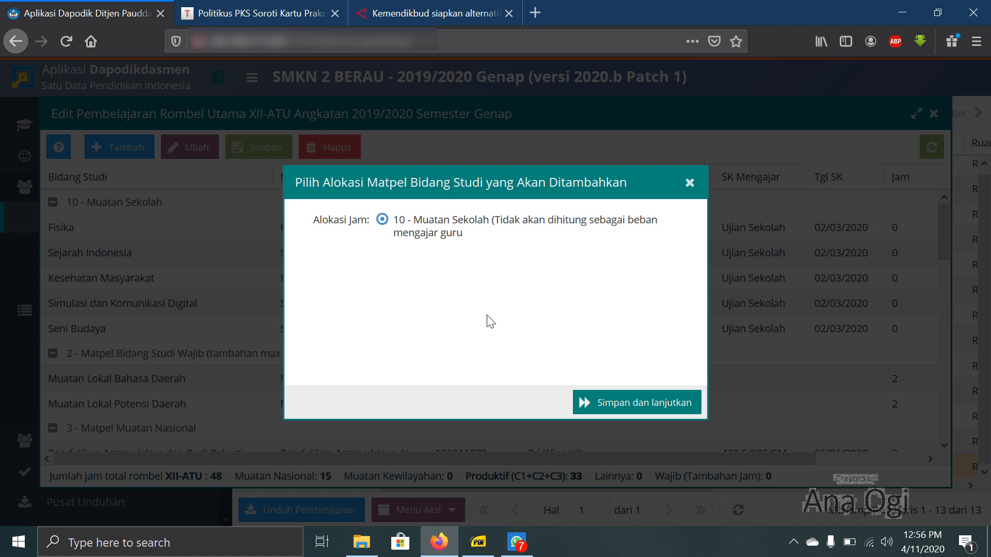
pyautogui.click(607, 403)
pyautogui.click(536, 174)
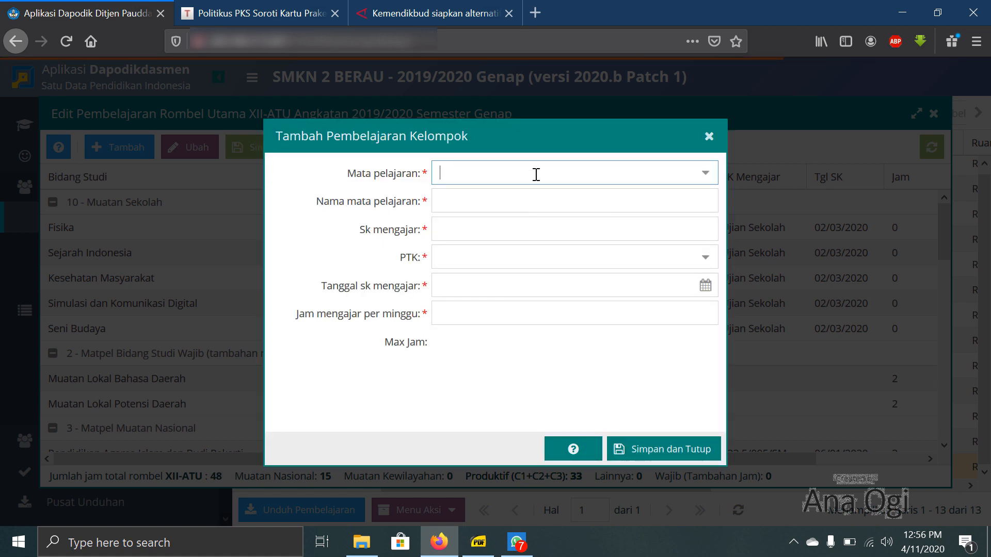
pyautogui.write('Kim')
pyautogui.press('Tab')
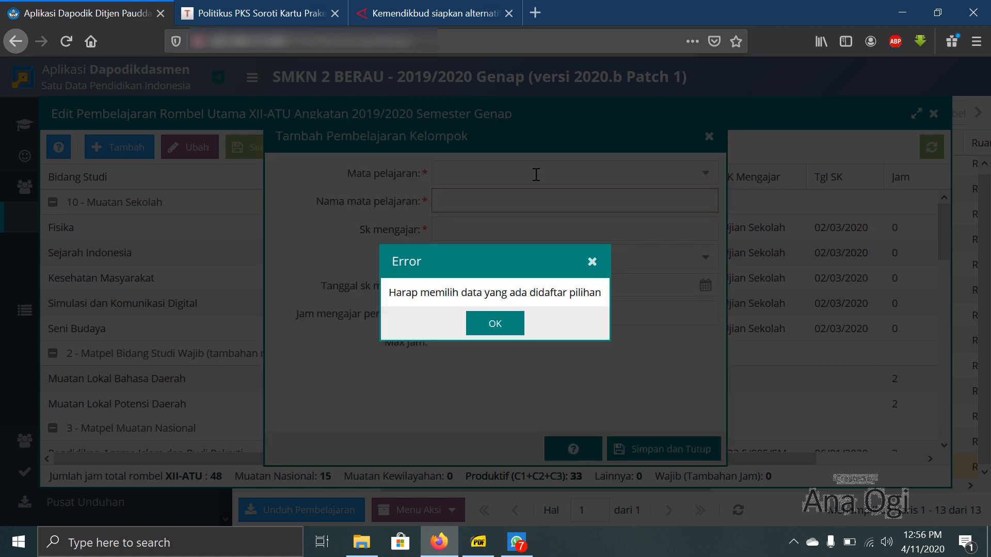
pyautogui.click(495, 333)
# - Choose 401130000 - Kimia as the lesson's subject and name the lesson Kimia
pyautogui.click(529, 171)
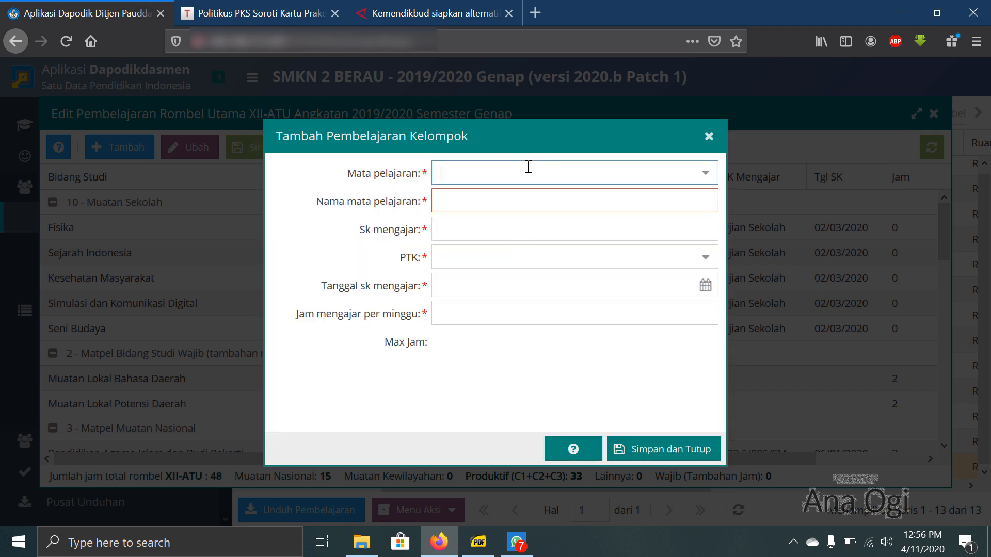
pyautogui.write('Kimia')
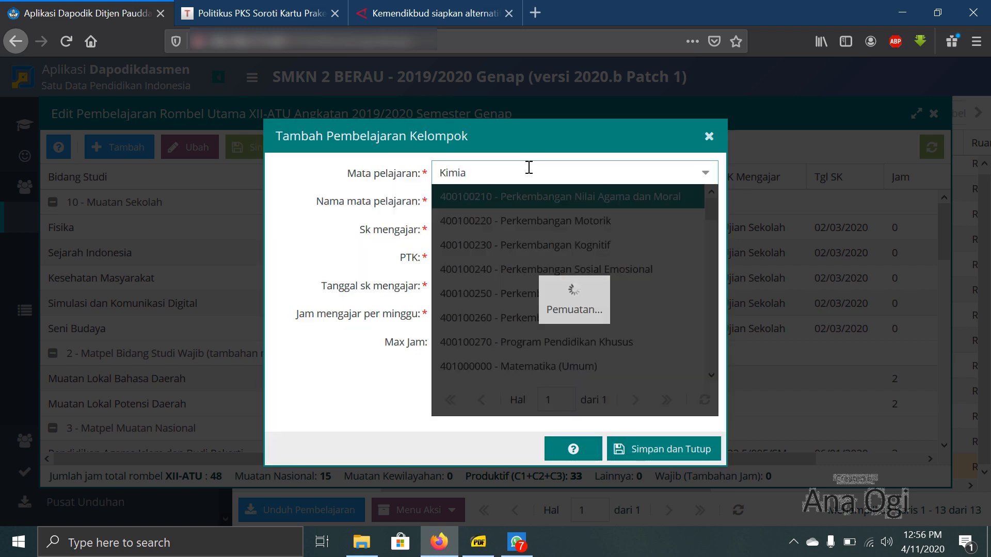
pyautogui.click(518, 194)
pyautogui.click(518, 192)
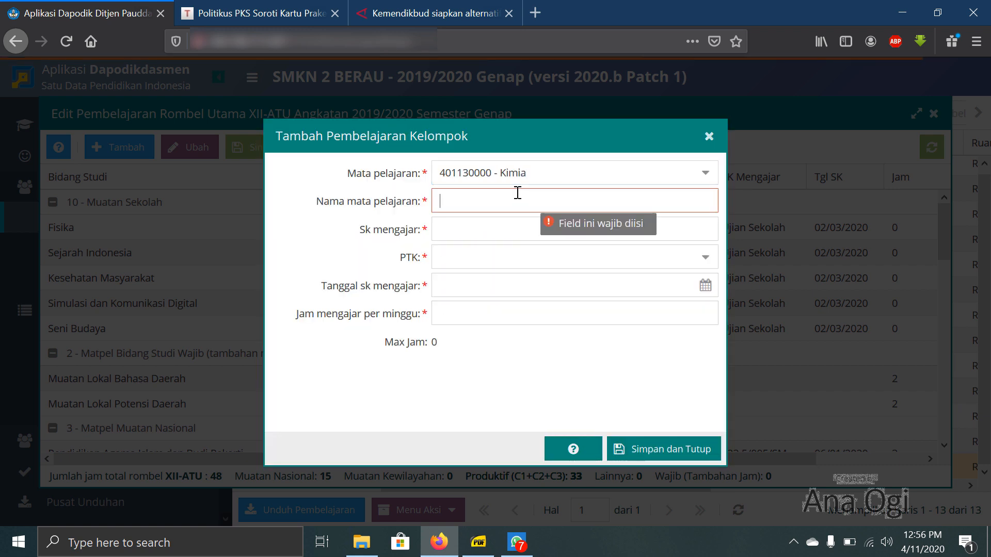
pyautogui.write('Kimia')
pyautogui.press('Tab')
# - Enter Ujian Sekolah as the Kimia lesson's Sk mengajar and assign the chemistry teacher as PTK
pyautogui.write('Uj')
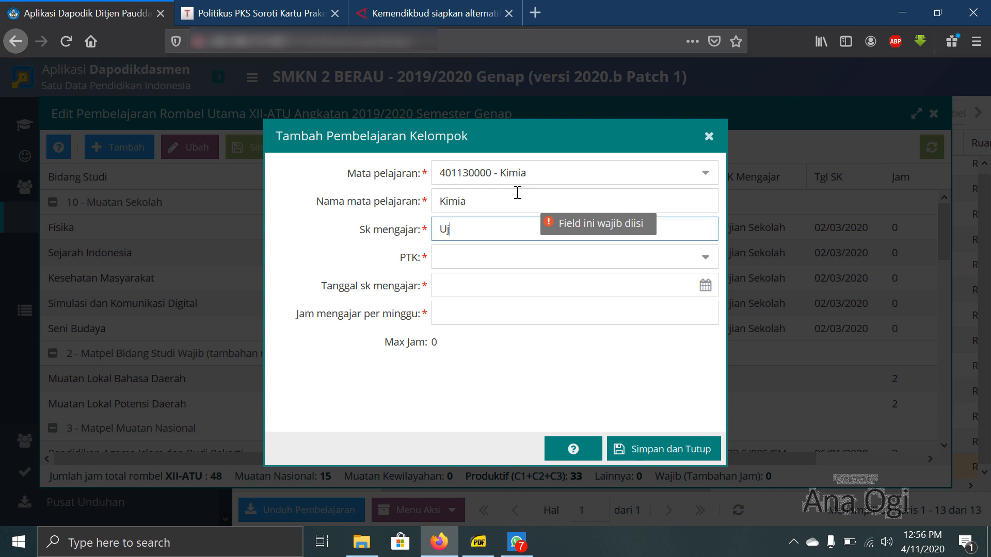
pyautogui.write('ian Sekolah')
pyautogui.press('Tab')
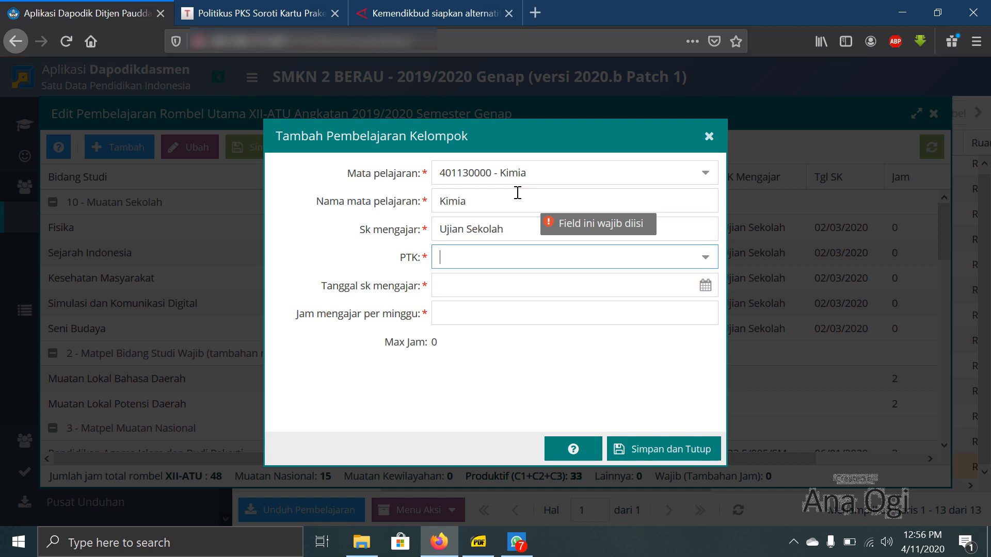
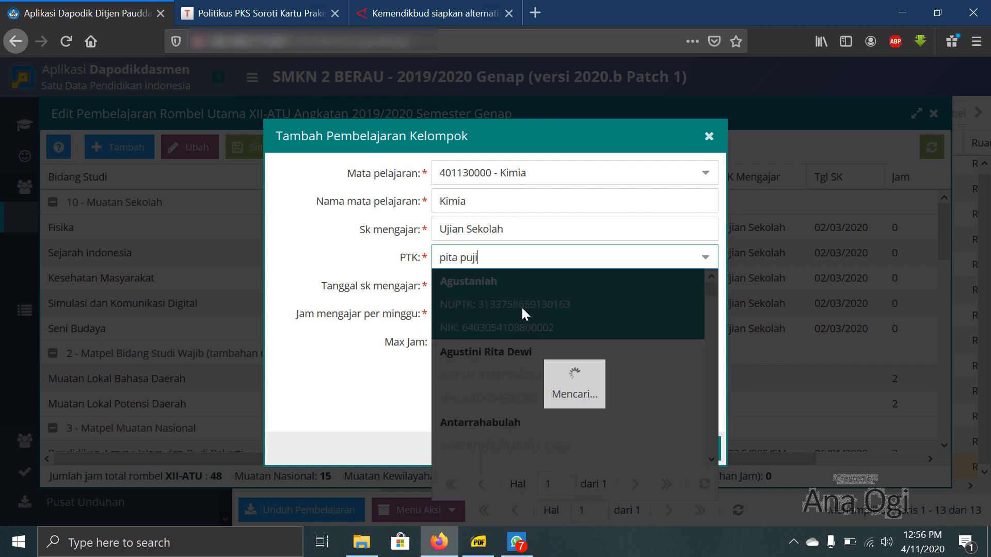
pyautogui.click(522, 307)
# - Set the Kimia lesson's SK date to 02/03/2020 and its weekly hours to 0, and save the entry
pyautogui.click(520, 279)
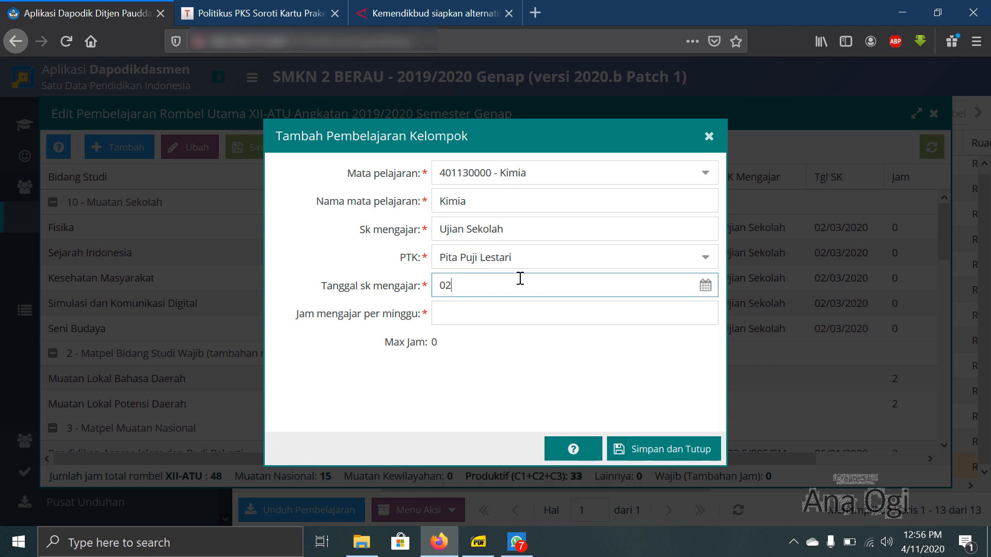
pyautogui.write('02/03/2020')
pyautogui.press('Tab')
pyautogui.write('0')
pyautogui.click(652, 452)
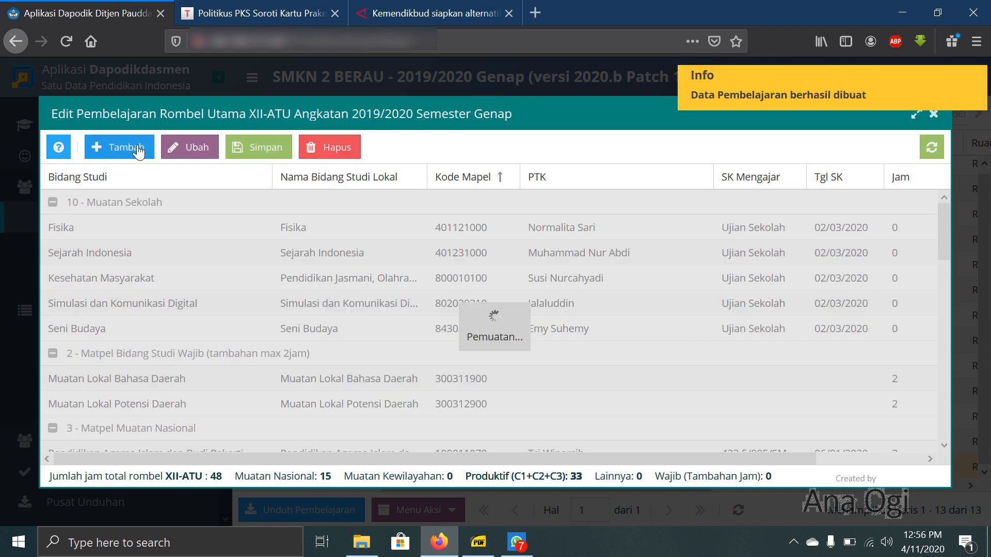
# - Start a 10 - Muatan Sekolah lesson with subject 401110200 - Biologi and name it Biologi
pyautogui.click(120, 147)
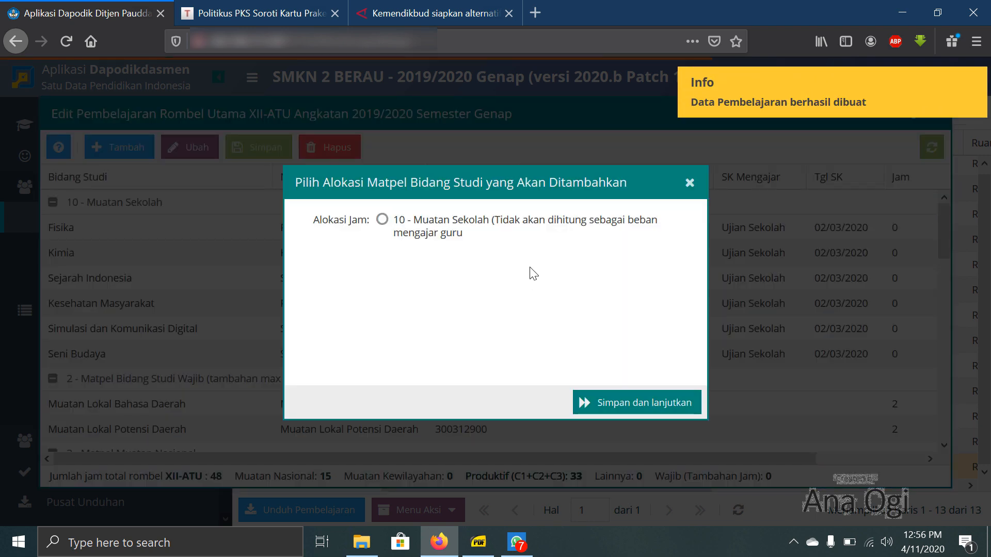
pyautogui.click(494, 234)
pyautogui.click(635, 402)
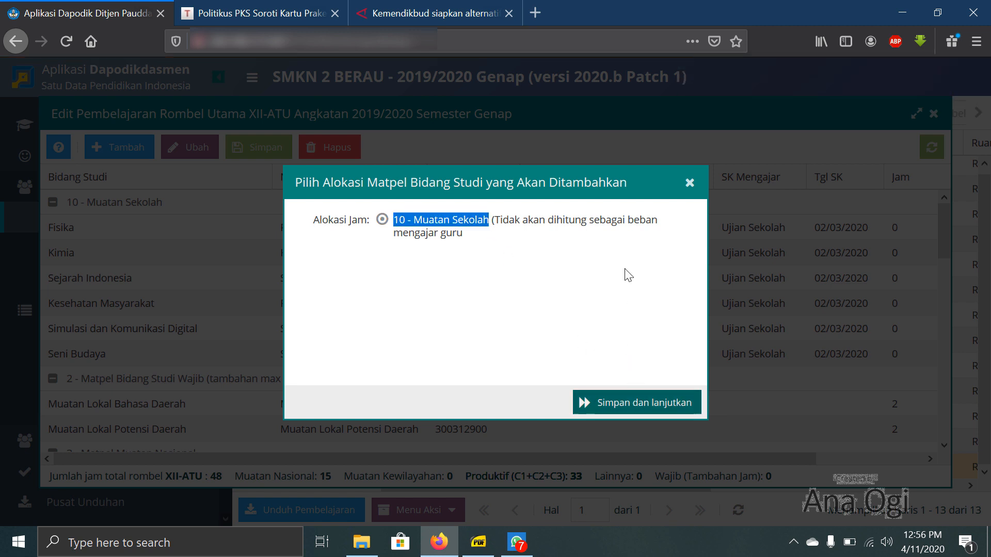
pyautogui.click(607, 173)
pyautogui.write('biologi')
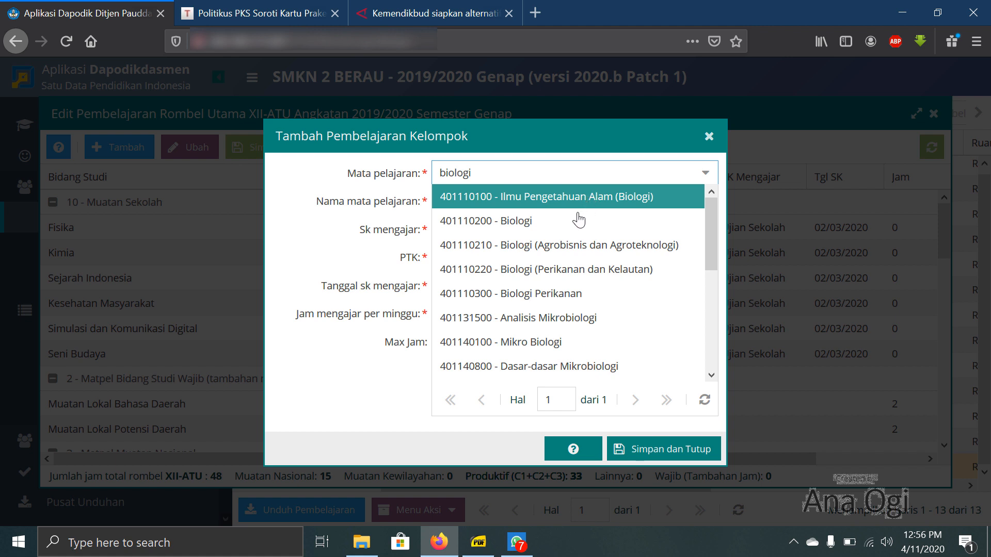
pyautogui.click(580, 220)
pyautogui.write('Biologi')
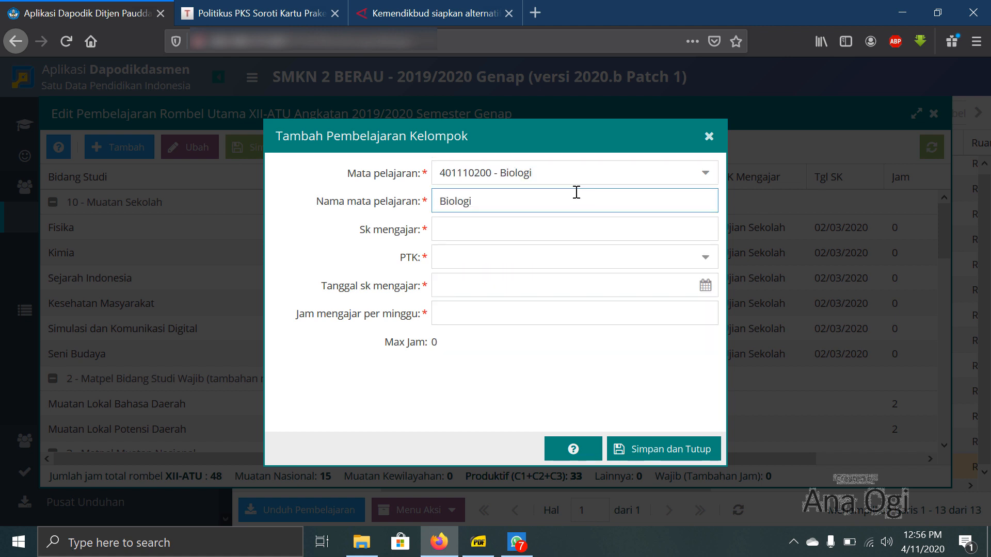
pyautogui.press('Tab')
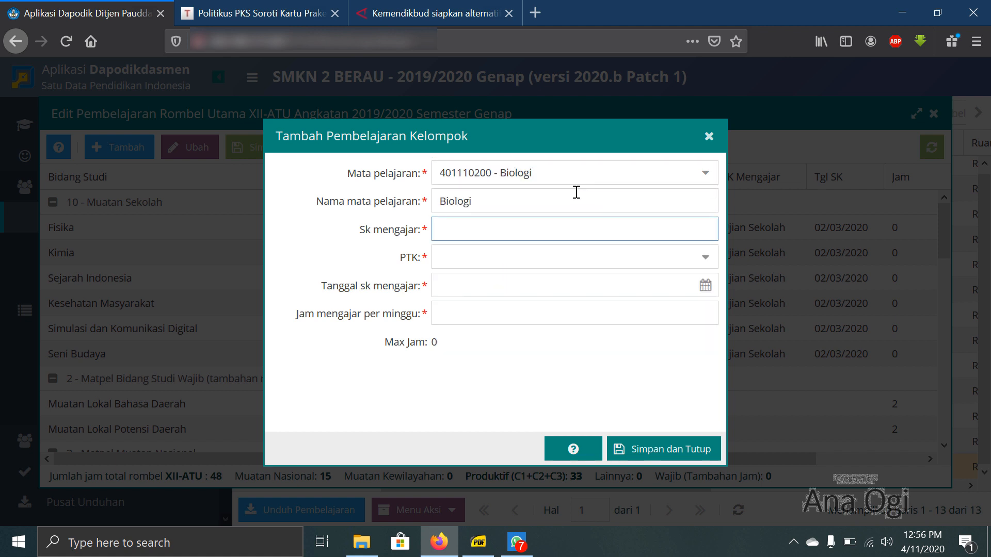
# - Enter Ujian Sekolah as the Biologi lesson's Sk mengajar and assign the biology teacher as PTK
pyautogui.write('Ujian Sekolah')
pyautogui.press('Tab')
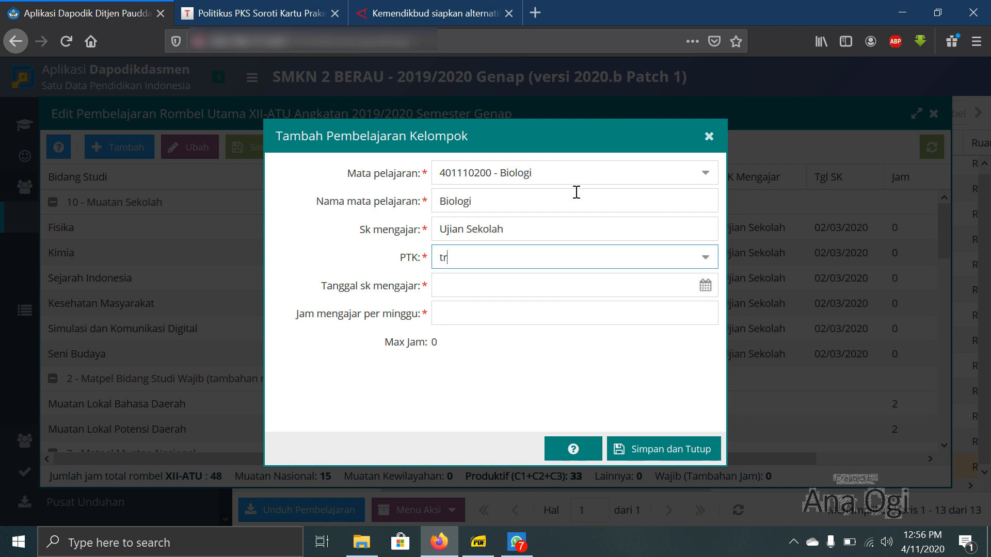
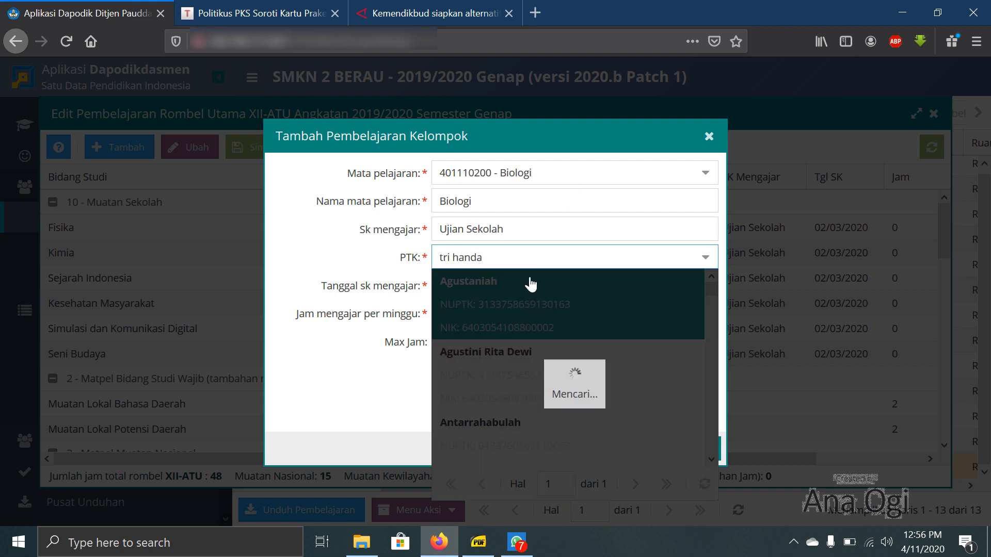
pyautogui.click(531, 281)
# - Set the Biologi lesson's SK date to 02/03/2020 and its weekly hours to 0, and save the entry
pyautogui.click(525, 286)
pyautogui.write('0')
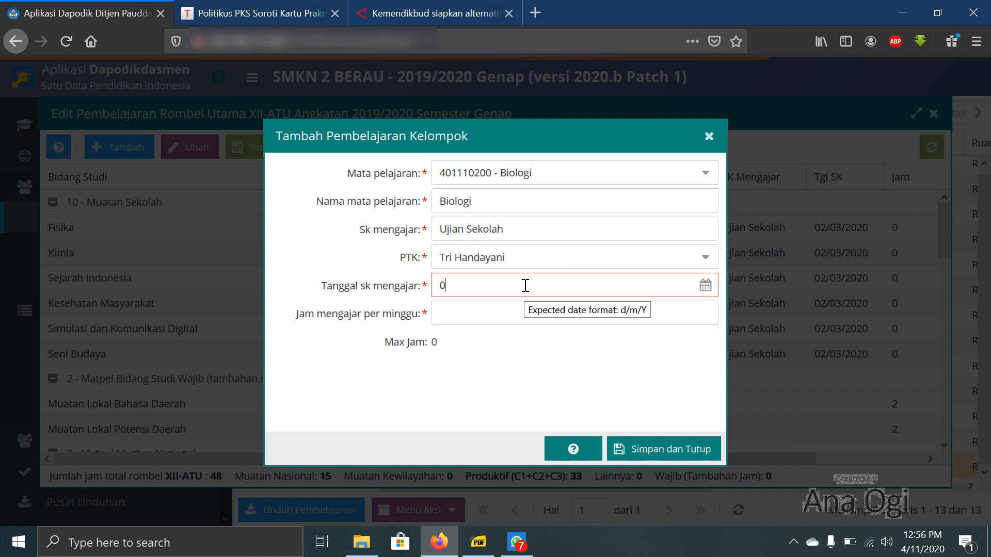
pyautogui.write('2/03/2020')
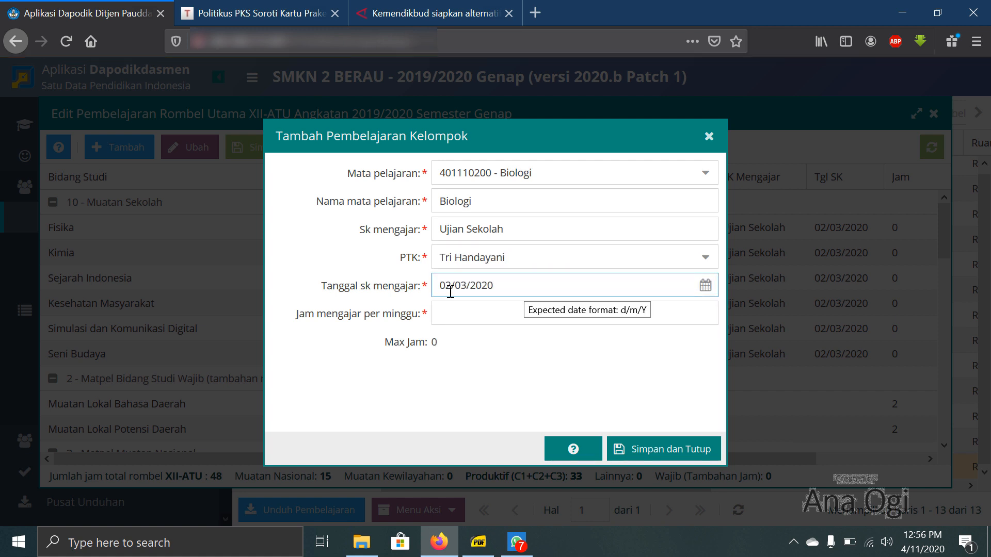
pyautogui.click(455, 311)
pyautogui.write('0')
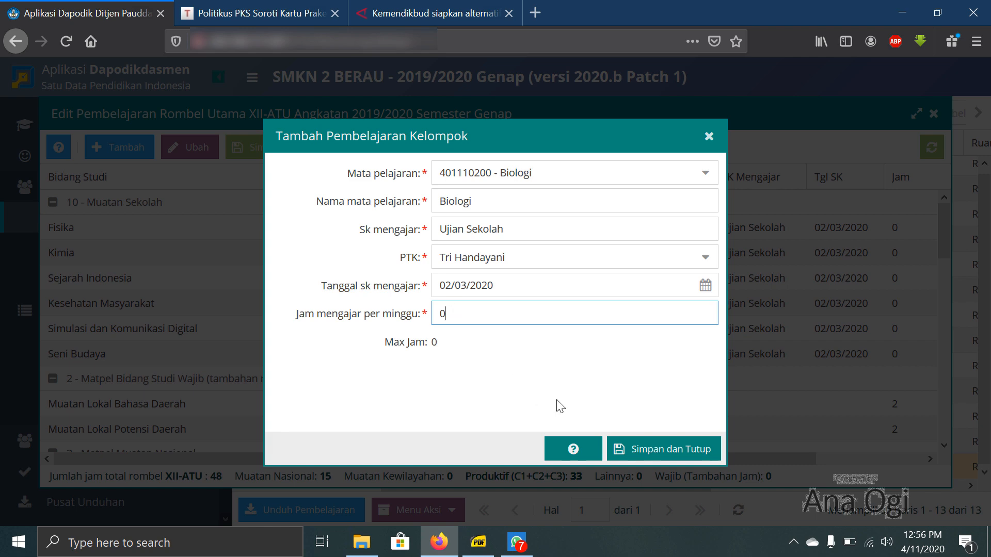
pyautogui.click(652, 447)
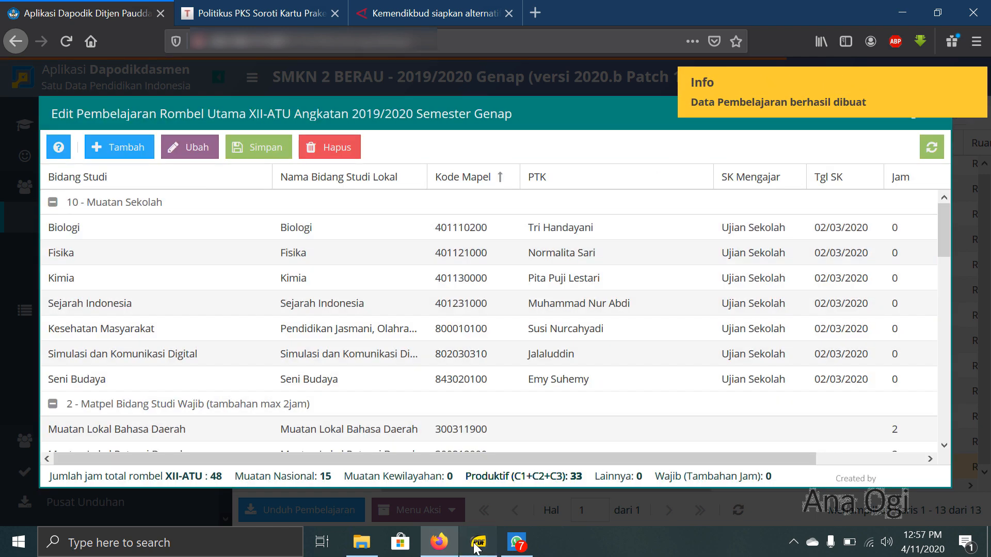
# - Check sections C2 and C3 in STRUKTUR_Perdirjen_07_2018_OK_rev.pdf and start another 10 - Muatan Sekolah lesson for XII-ATU in Dapodik
pyautogui.click(476, 547)
pyautogui.scroll(-2, 376, 367)
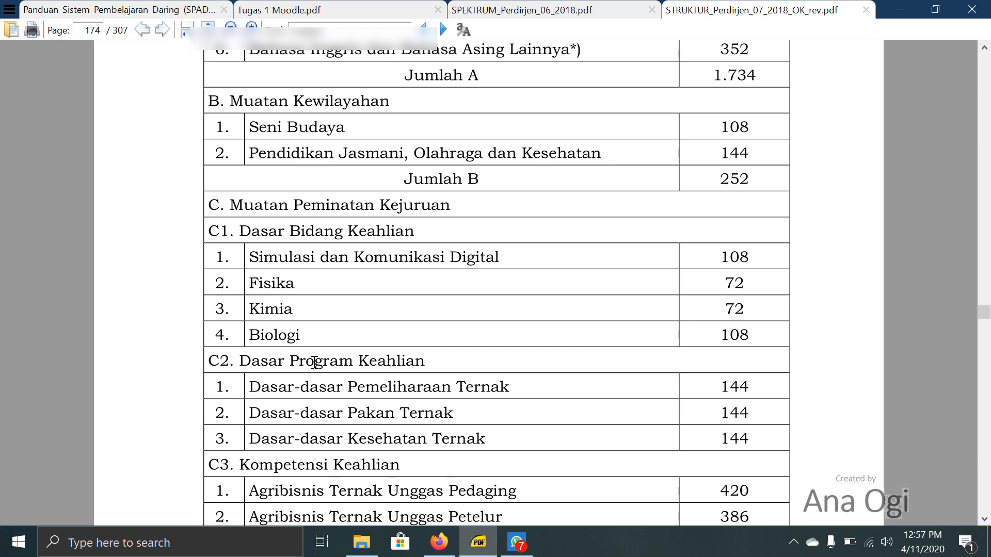
pyautogui.moveTo(314, 362); pyautogui.dragTo(396, 362)
pyautogui.scroll(-2, 449, 331)
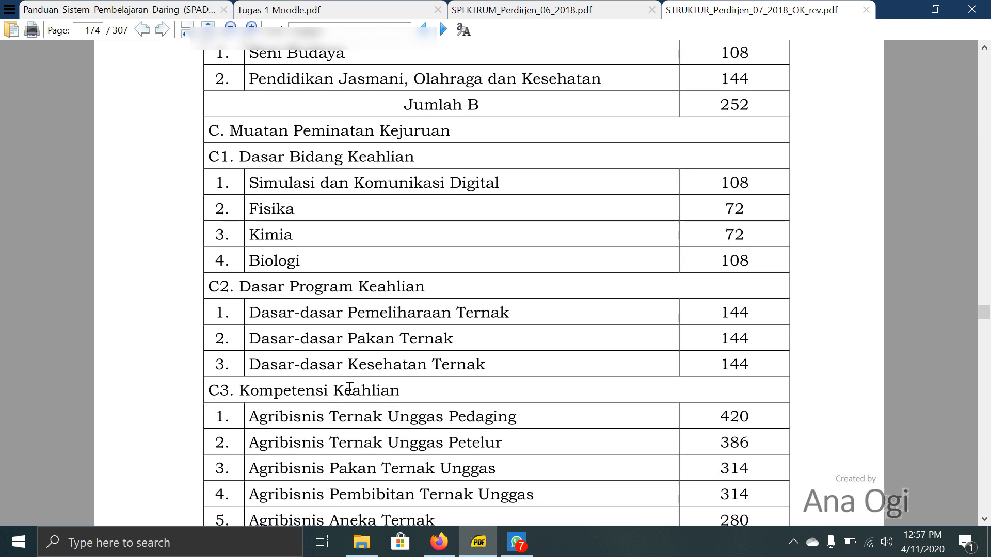
pyautogui.click(440, 542)
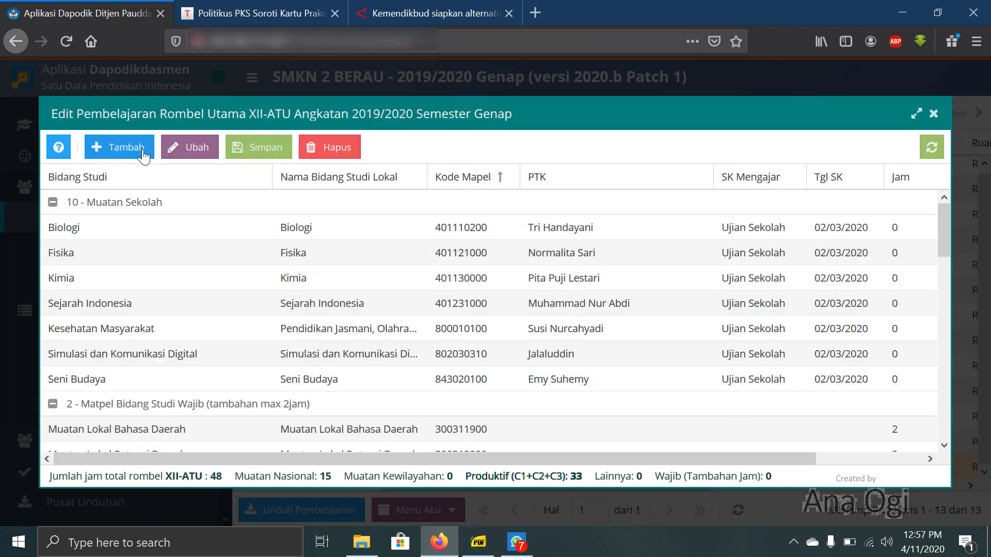
pyautogui.click(119, 147)
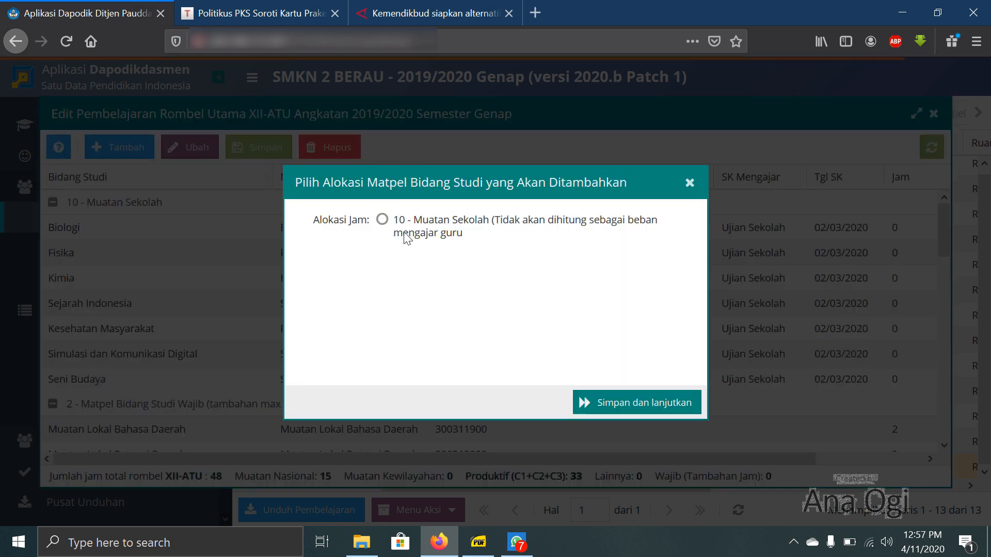
pyautogui.click(382, 220)
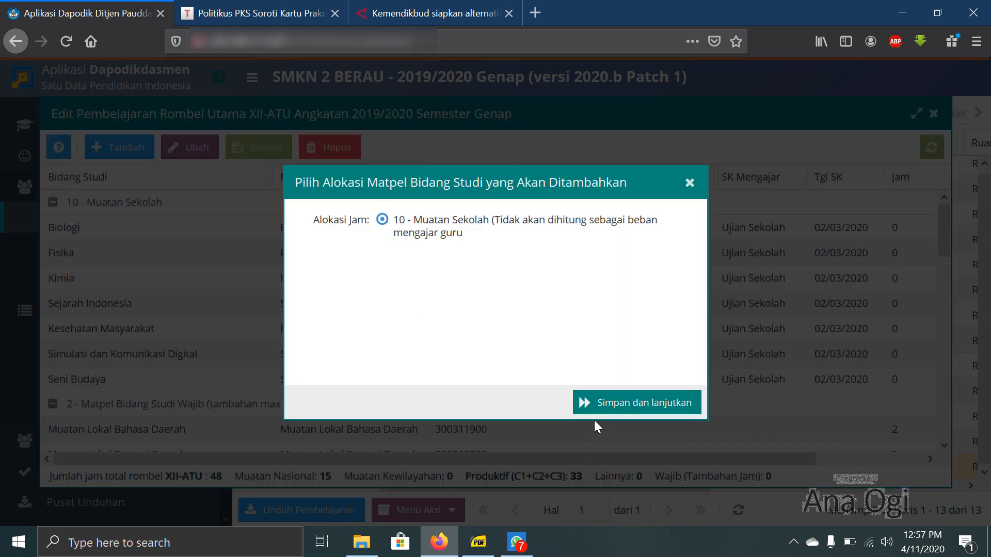
pyautogui.click(617, 402)
# - Consult the C2 subject names in the curriculum PDF and choose 825060100 - Dasar-dasar Pemeliharaan Ternak as the lesson's subject
pyautogui.click(520, 172)
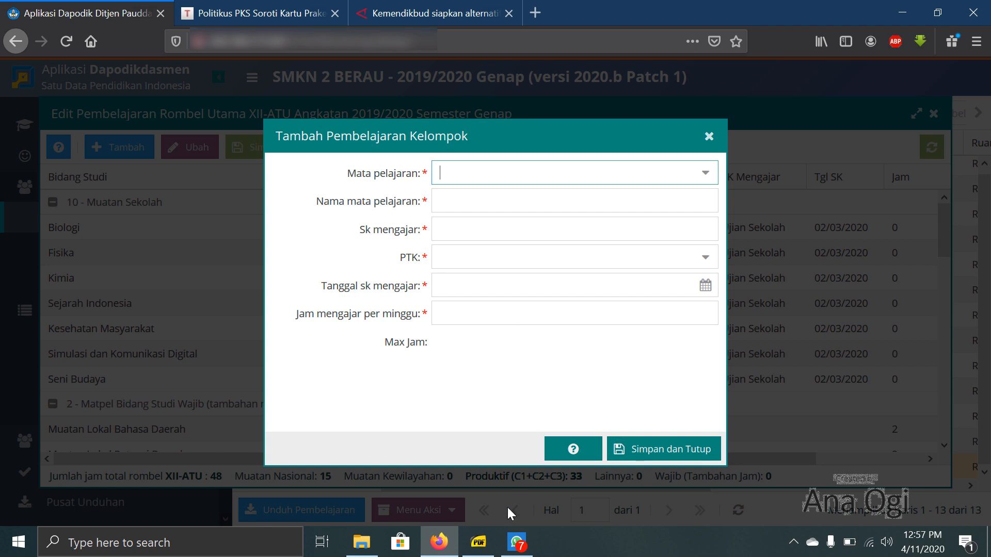
pyautogui.click(479, 542)
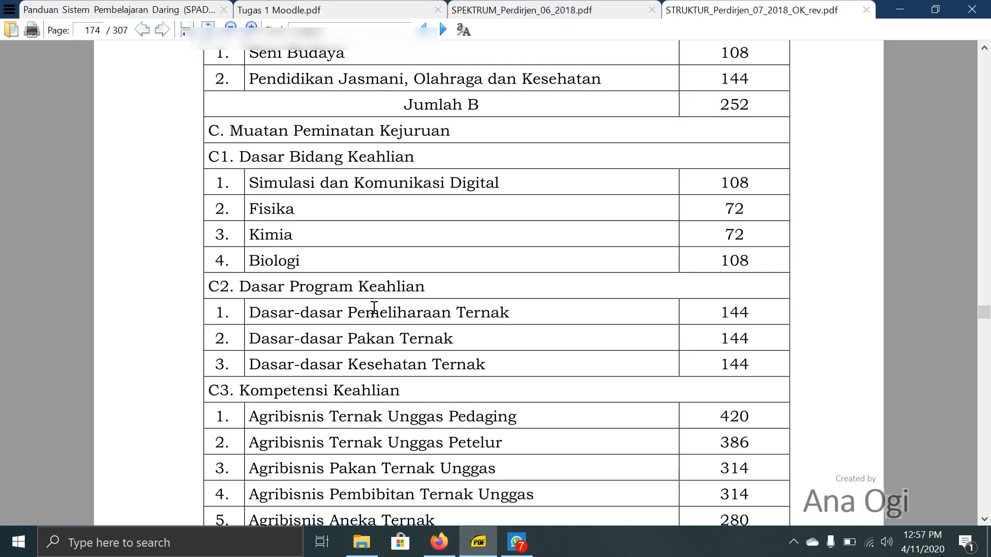
pyautogui.click(439, 542)
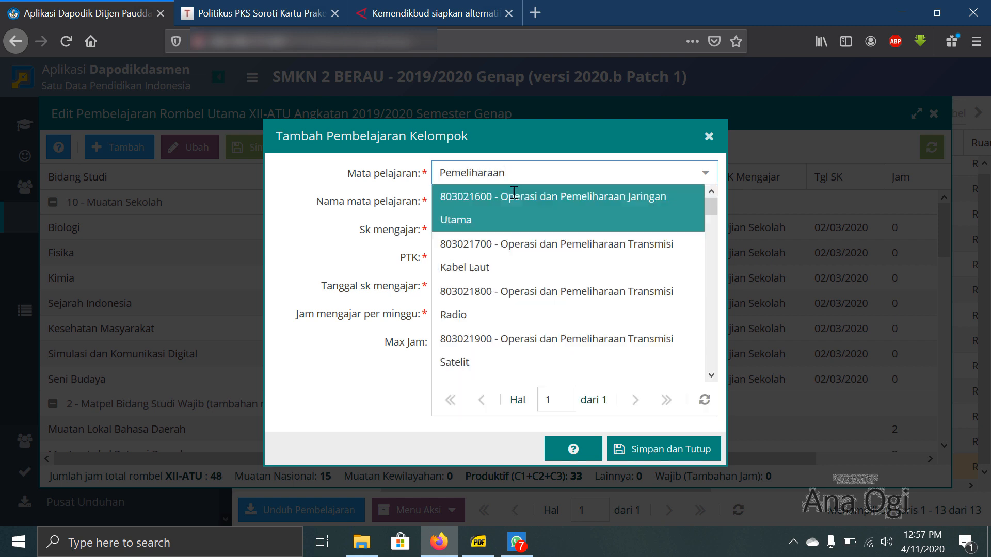
pyautogui.write('ternak')
pyautogui.click(514, 196)
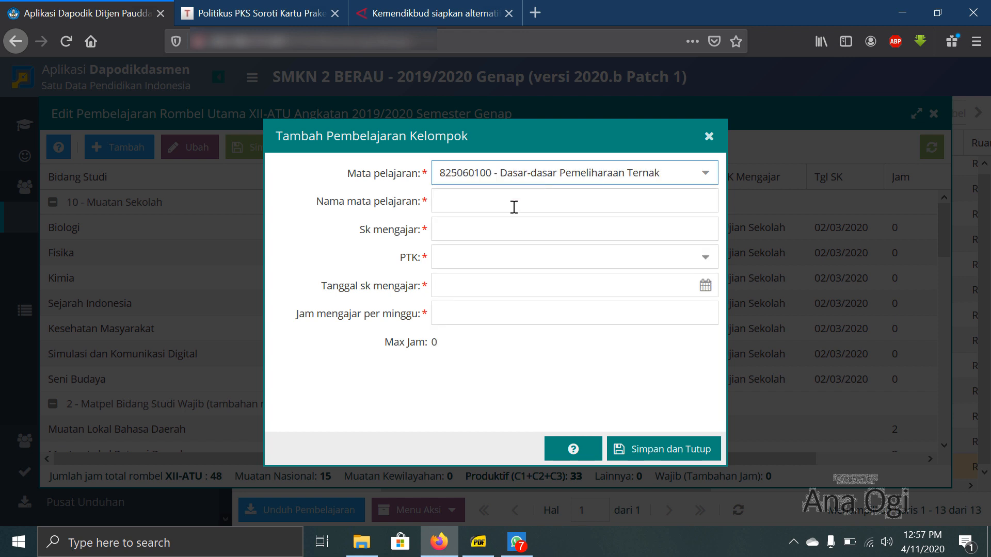
# - Name the Dasar-dasar Pemeliharaan Ternak lesson Dasar Program Keahlian
pyautogui.click(478, 203)
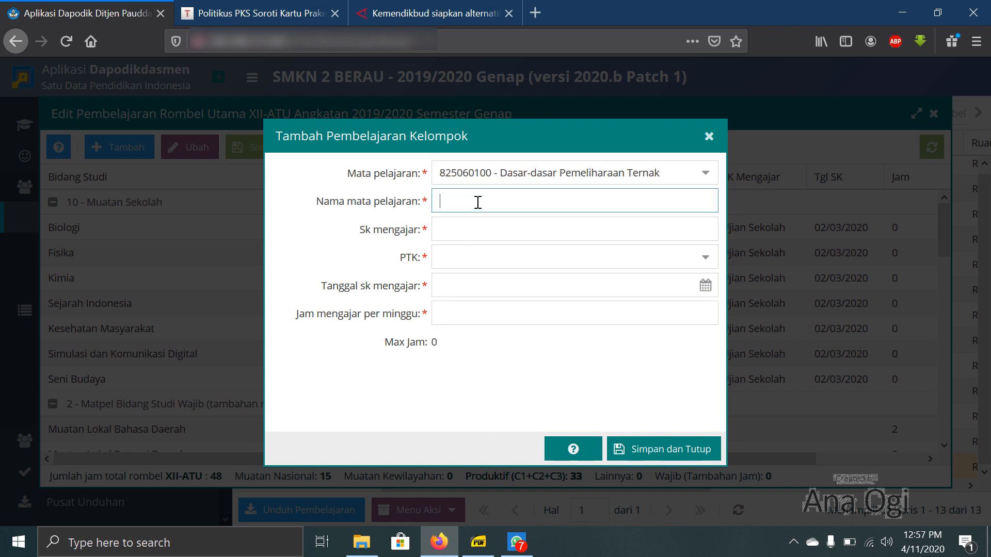
pyautogui.write('Dasar Program Keahlian')
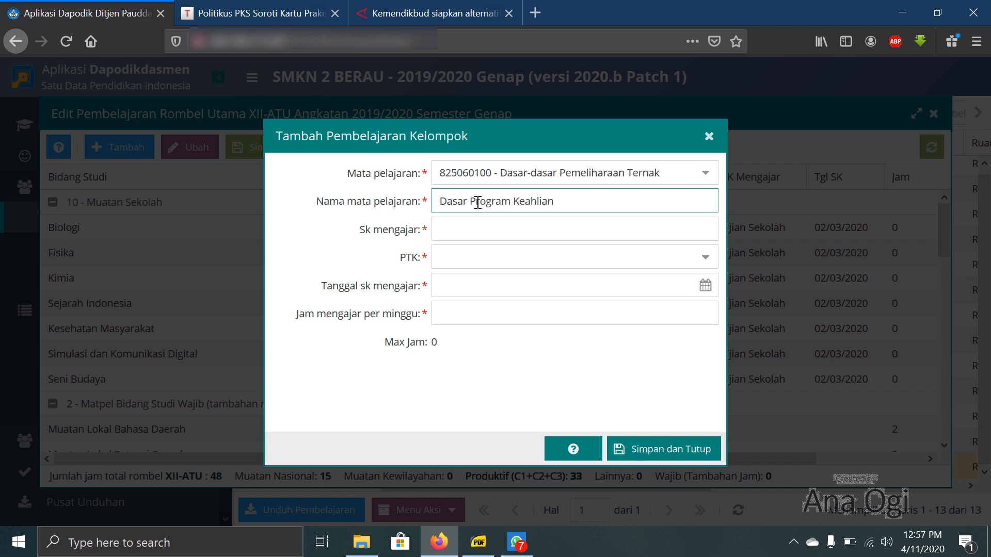
pyautogui.press('Tab')
# - Enter Ujian Sekolah as the Dasar Program Keahlian lesson's Sk mengajar and assign its vocational teacher as PTK
pyautogui.write('U')
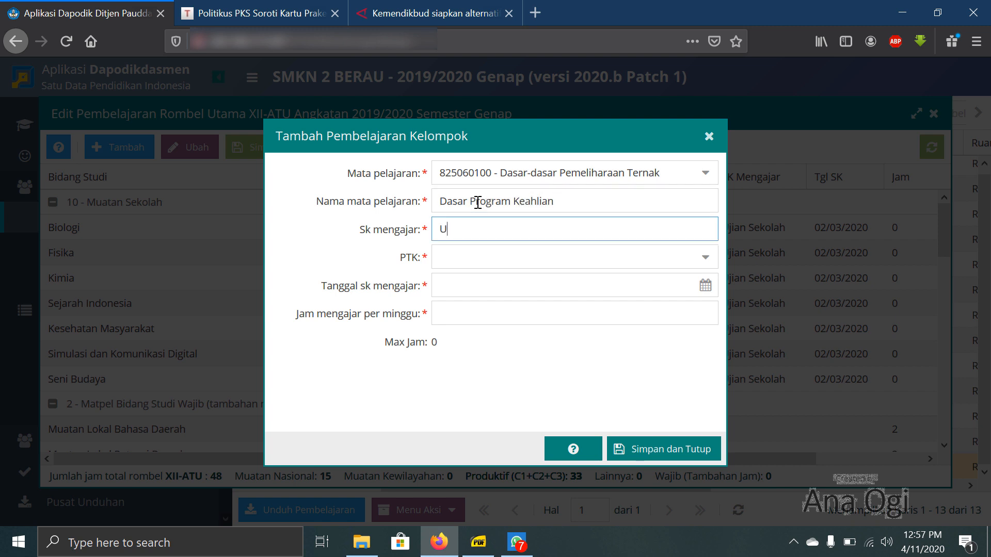
pyautogui.write('jian Sekolah')
pyautogui.press('Tab')
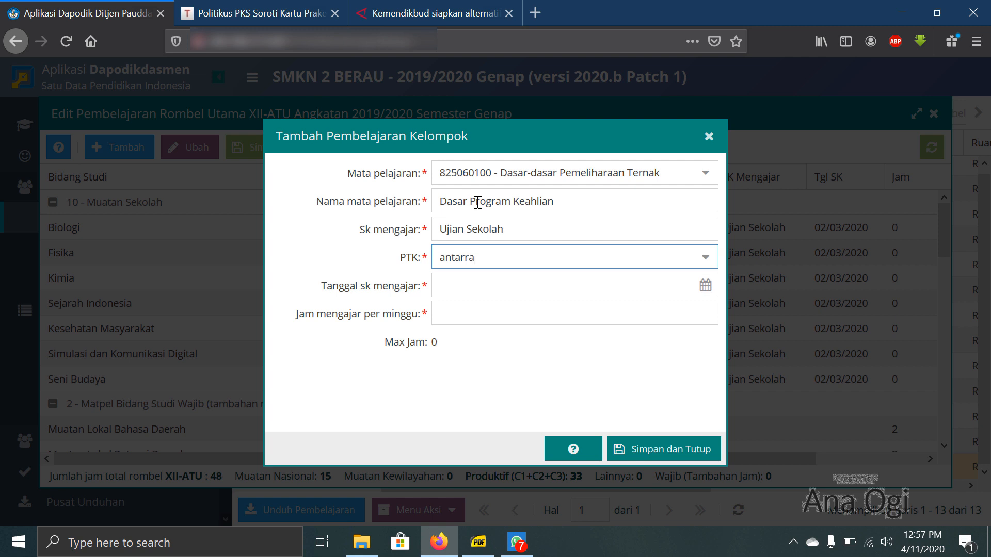
pyautogui.click(578, 325)
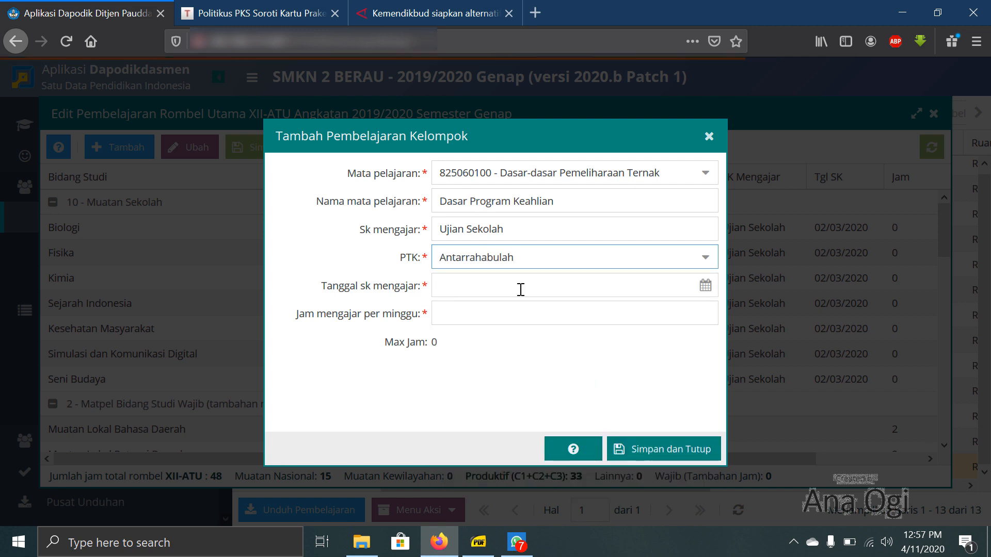
# - Set the Dasar Program Keahlian lesson's SK date to 02/03/2020 and its weekly hours to 0, and save the entry
pyautogui.click(521, 290)
pyautogui.write('02/03/2020')
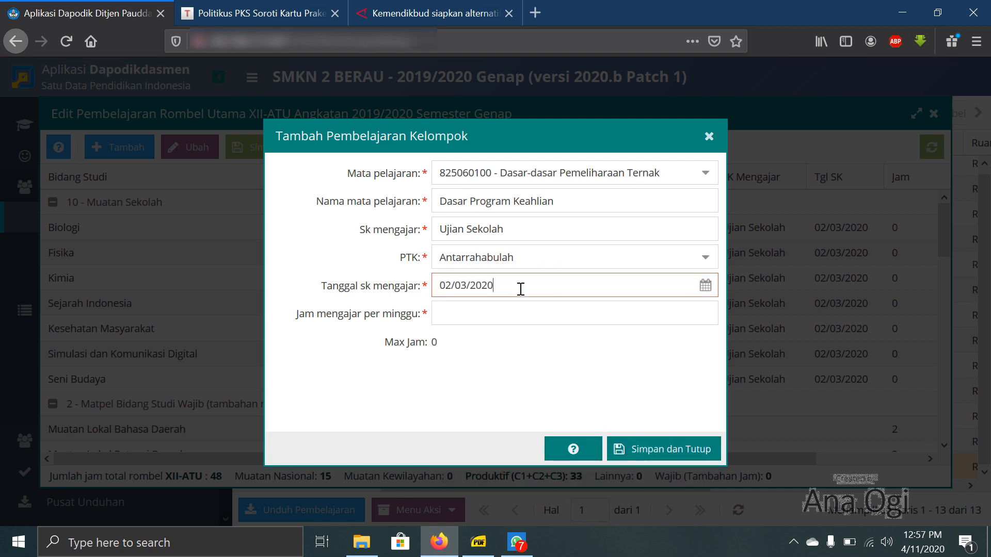
pyautogui.press('Tab')
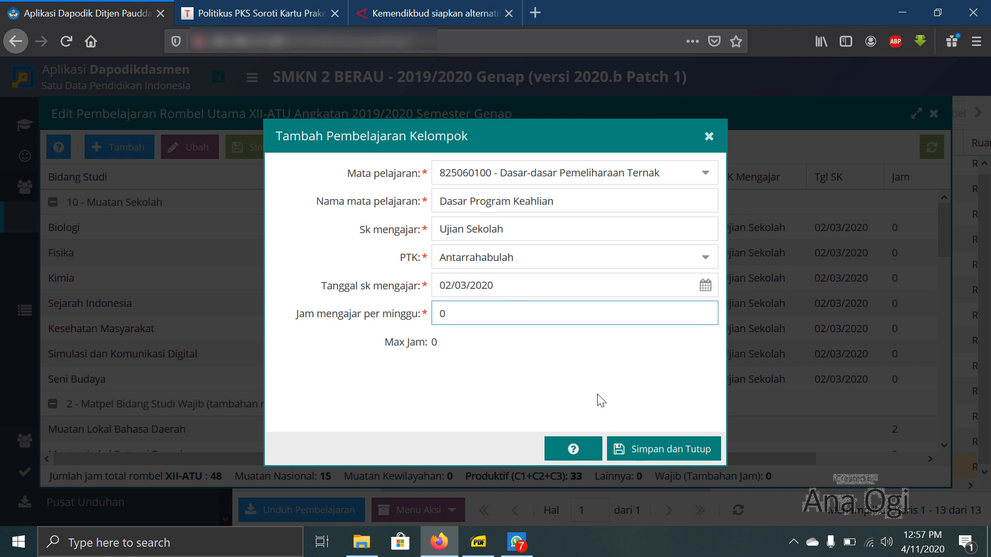
pyautogui.click(659, 450)
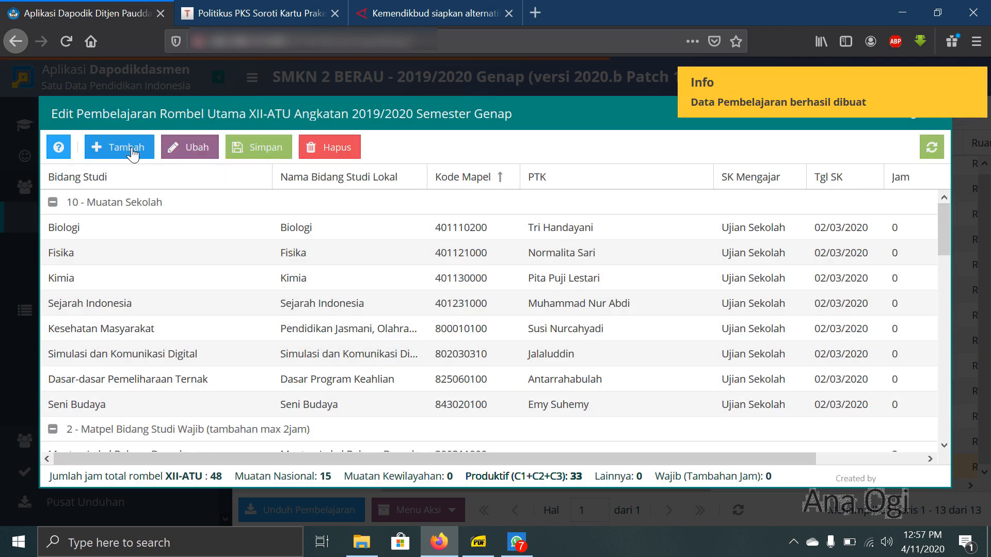
# - Start a 10 - Muatan Sekolah lesson for XII-ATU with subject 800000100 - Produktif
pyautogui.click(119, 147)
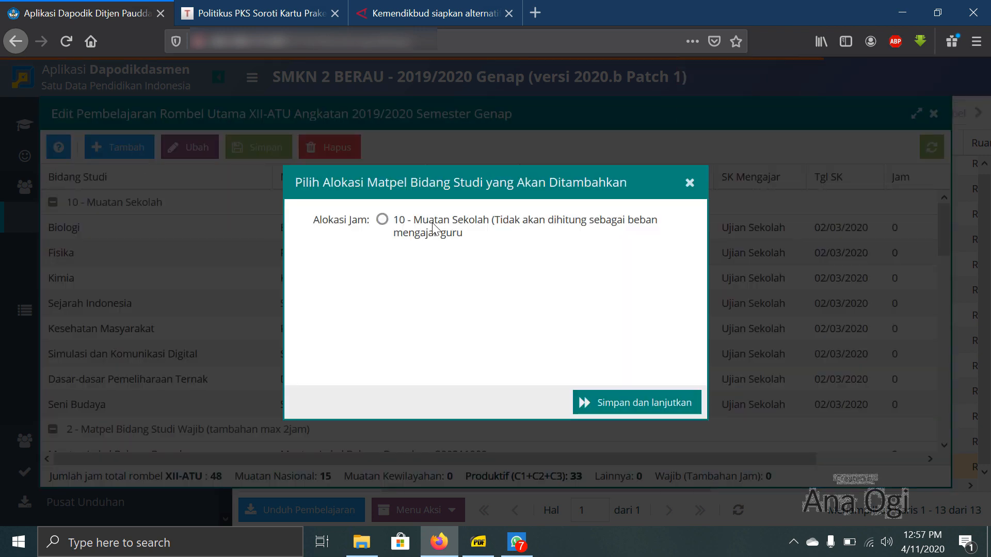
pyautogui.click(382, 220)
pyautogui.click(618, 398)
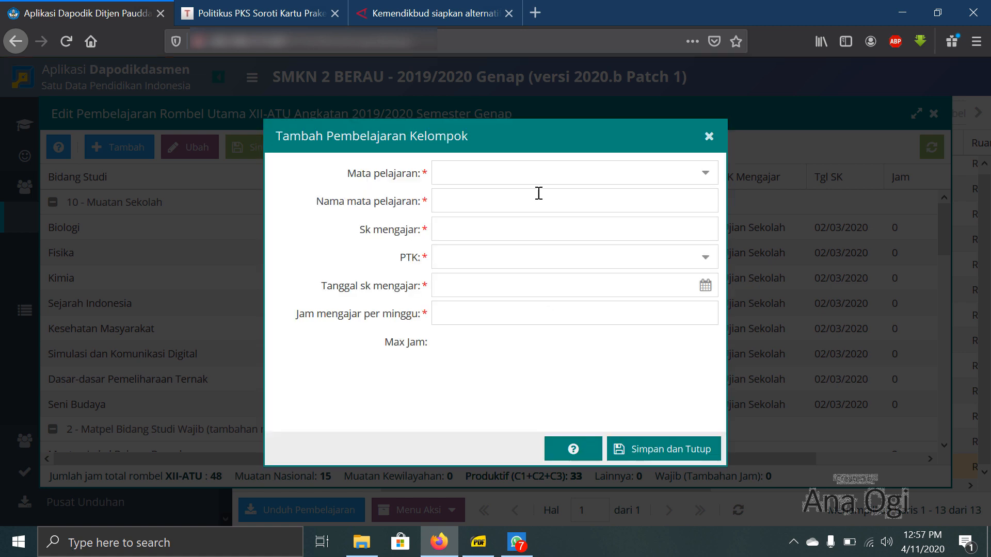
pyautogui.click(537, 177)
pyautogui.write('produk')
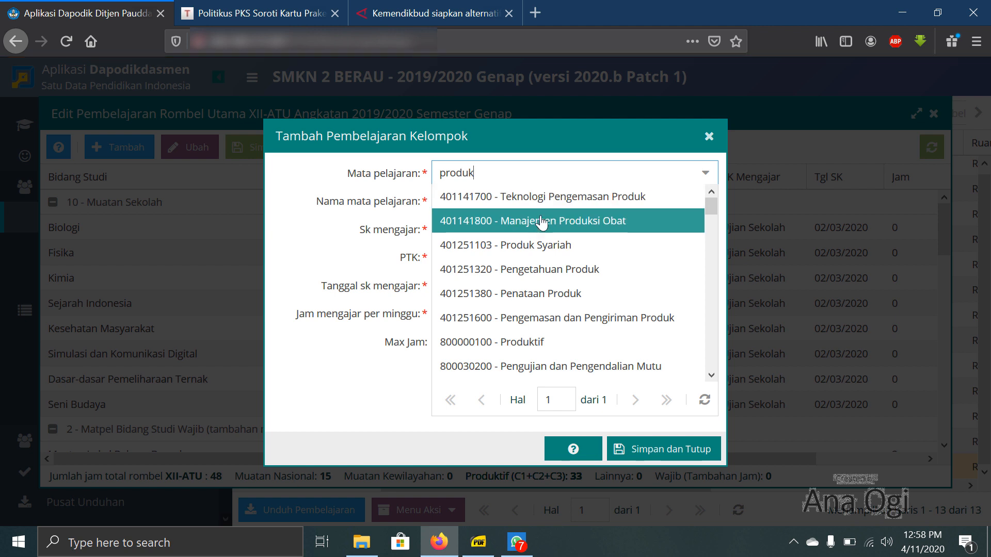
pyautogui.click(534, 342)
# - Name the Produktif lesson Kompetensi Keahlian
pyautogui.click(544, 198)
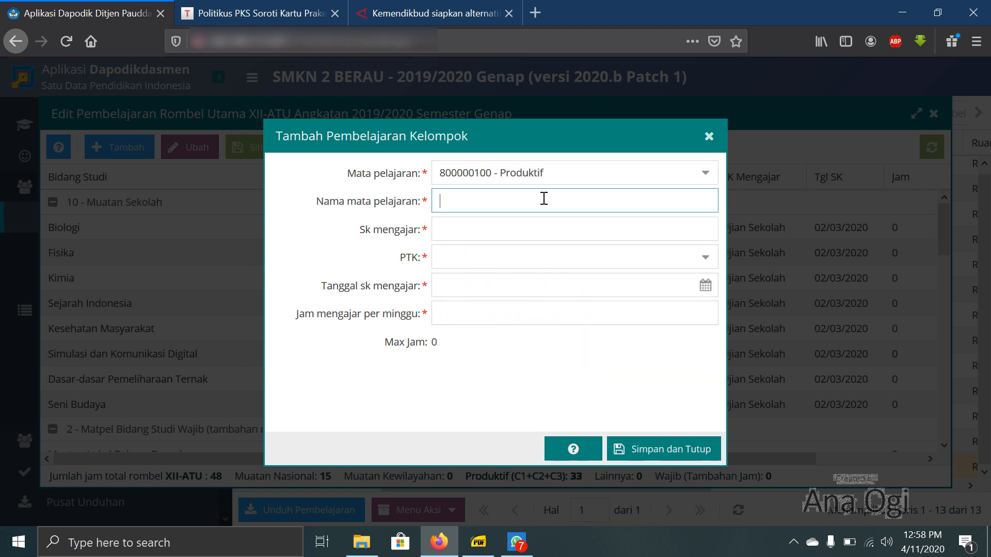
pyautogui.write('Kompetensi Keah')
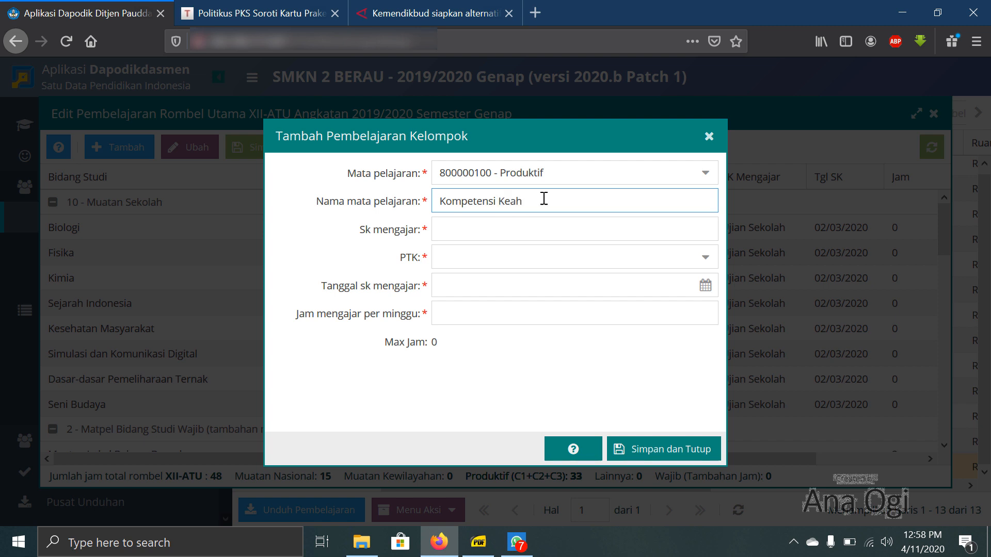
pyautogui.write('lian')
# - Enter Ujian Sekolah as the Kompetensi Keahlian lesson's Sk mengajar and assign the same vocational teacher as PTK
pyautogui.click(539, 231)
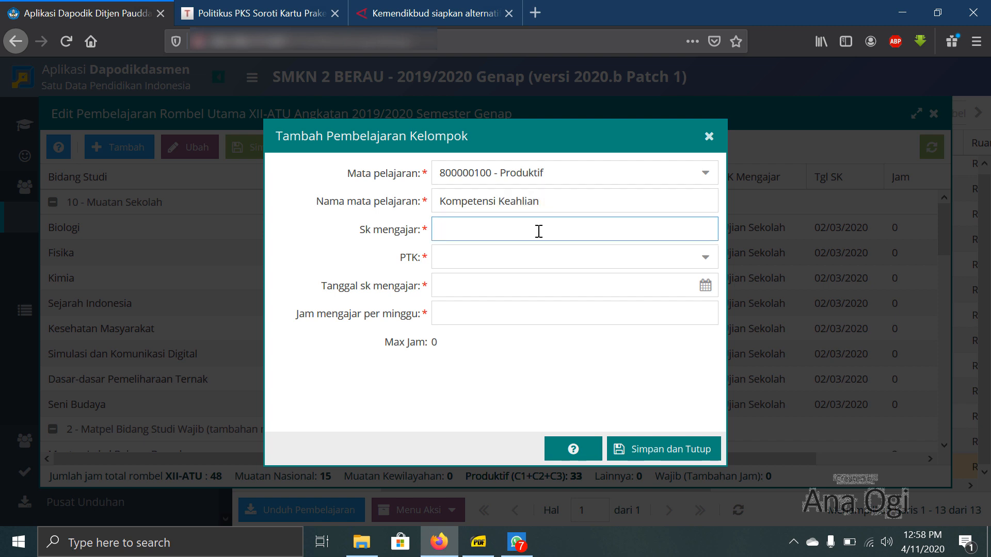
pyautogui.write('Ujian Sekolah')
pyautogui.press('Tab')
pyautogui.write('antarra')
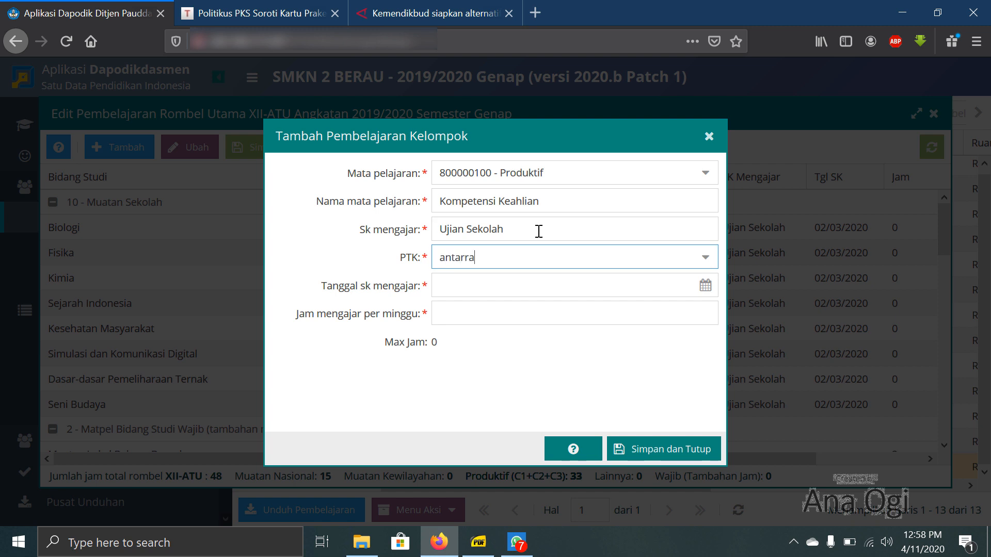
pyautogui.click(517, 297)
# - Set the Kompetensi Keahlian lesson's SK date to 02/03/2020 and its weekly hours to 0, and save the entry
pyautogui.click(522, 284)
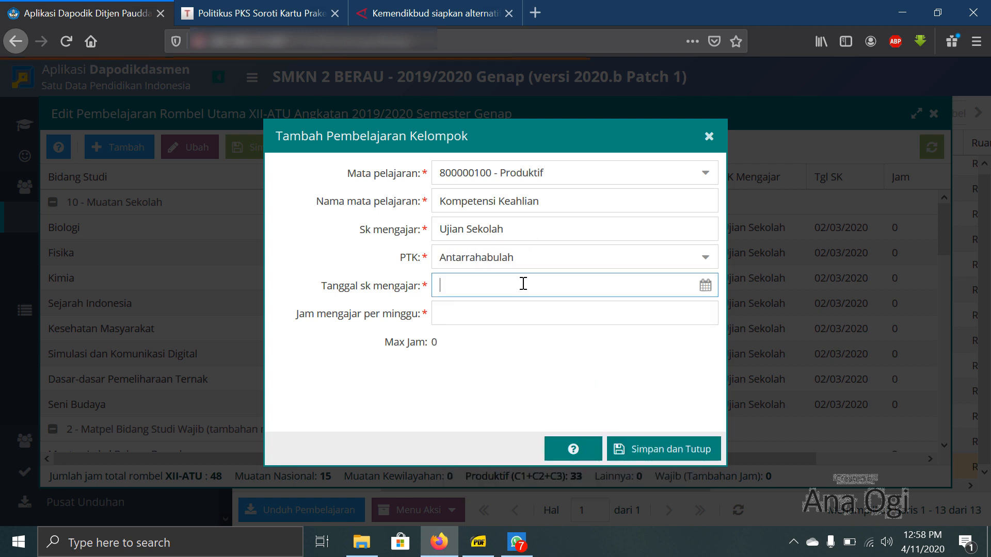
pyautogui.write('02/04/2')
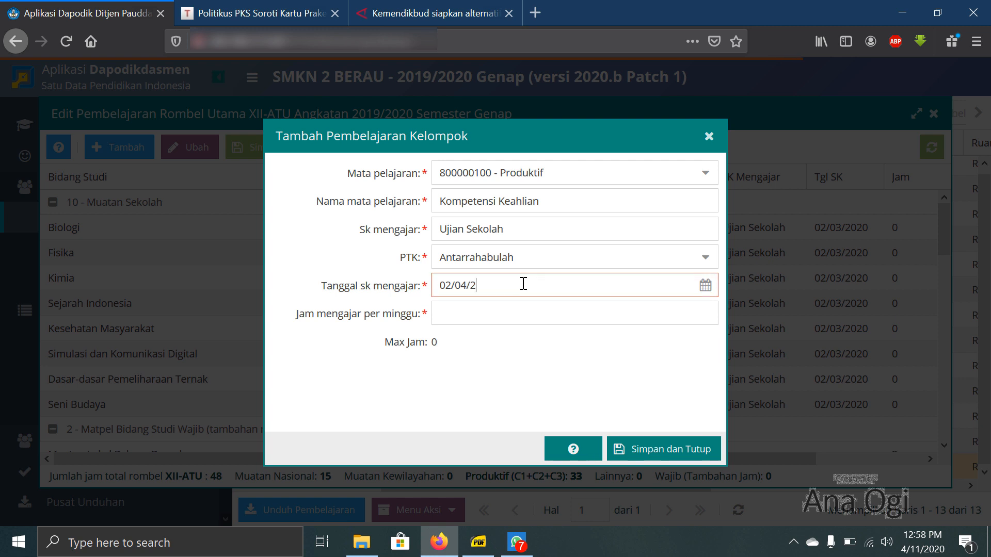
pyautogui.press('BackSpace')
pyautogui.press('BackSpace')
pyautogui.press('BackSpace')
pyautogui.write('3/2020')
pyautogui.press('Tab')
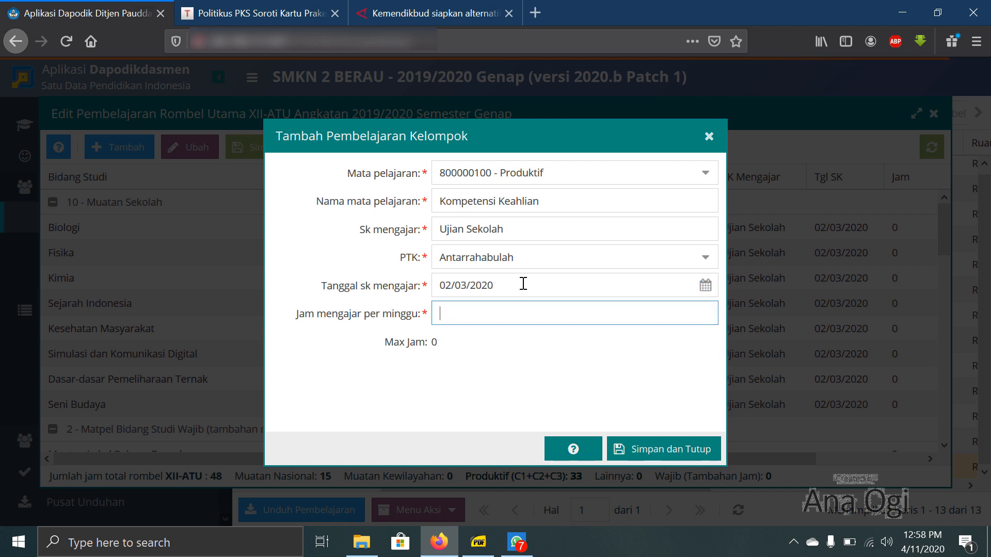
pyautogui.write('0')
pyautogui.click(649, 449)
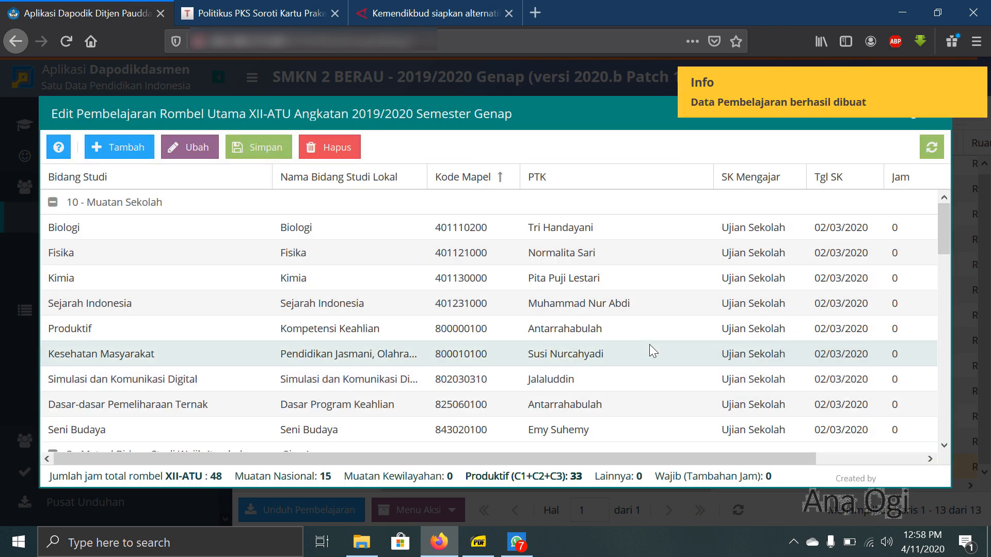
pyautogui.click(666, 307)
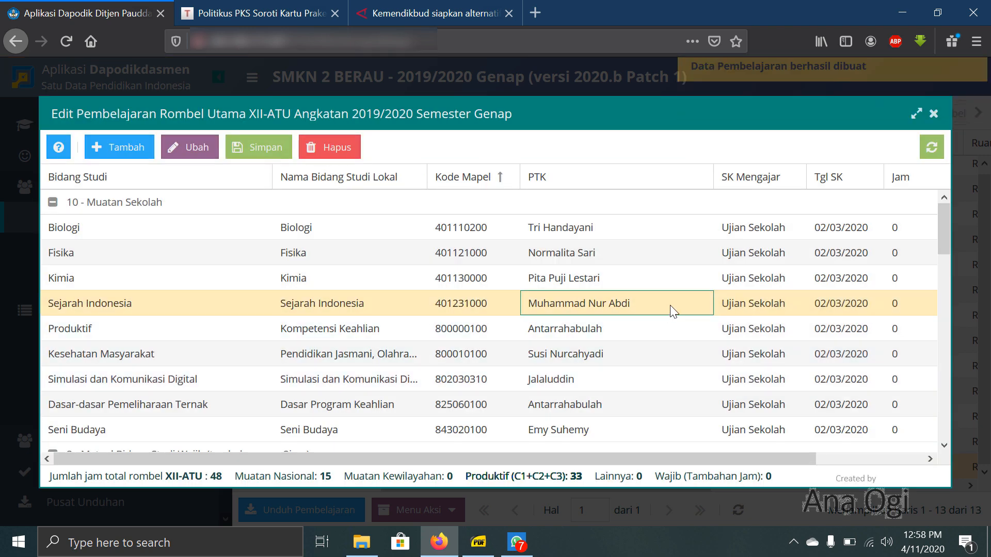
# - Review and close the XII-ATU lesson list, open the class's US/USBN evaluation subjects and select Matematika
pyautogui.scroll(-2, 522, 314)
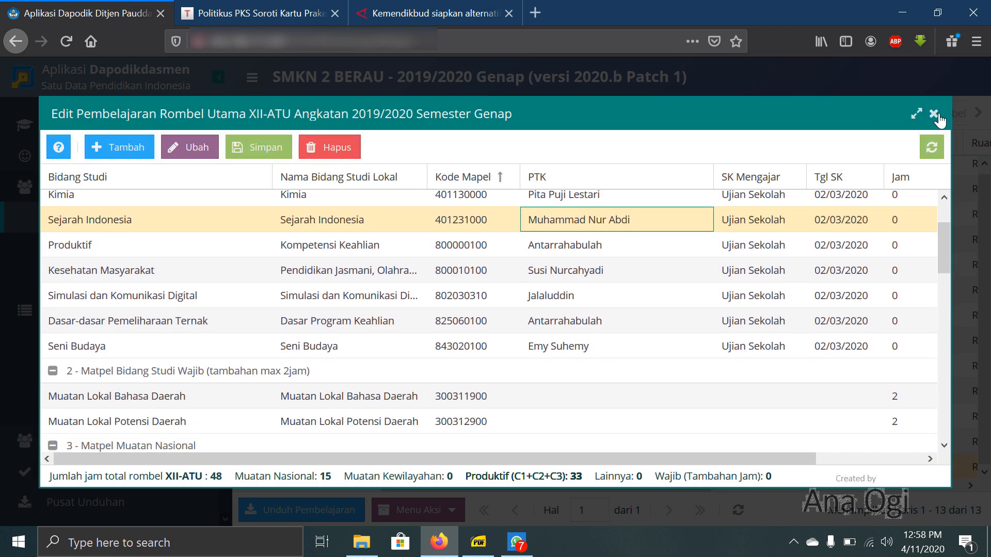
pyautogui.click(935, 115)
pyautogui.scroll(-2, 122, 316)
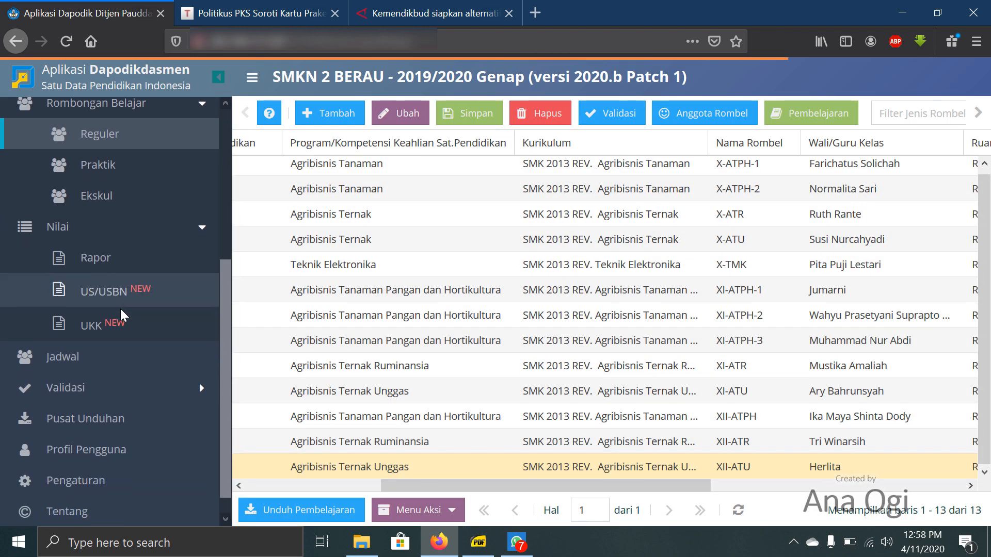
pyautogui.click(128, 290)
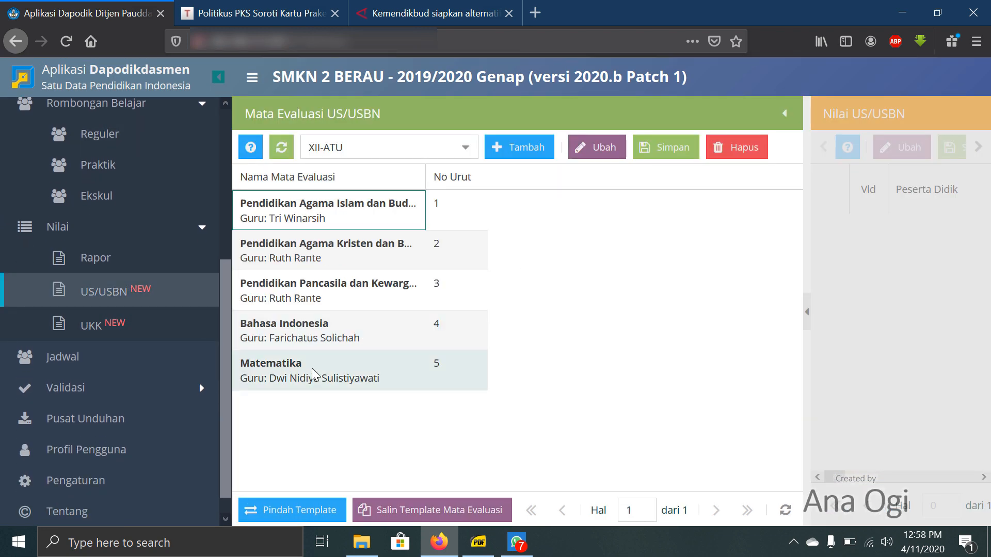
pyautogui.click(312, 375)
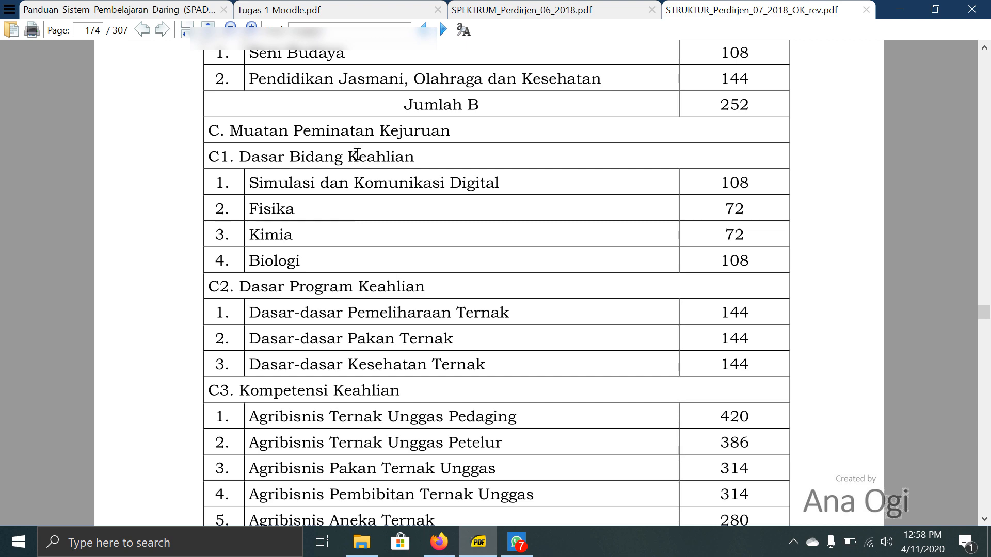
# - Check the subject order in the curriculum structure PDF and add Sejarah Indonesia as a US/USBN evaluation subject for XII-ATU in Dapodik
pyautogui.scroll(3, 356, 153)
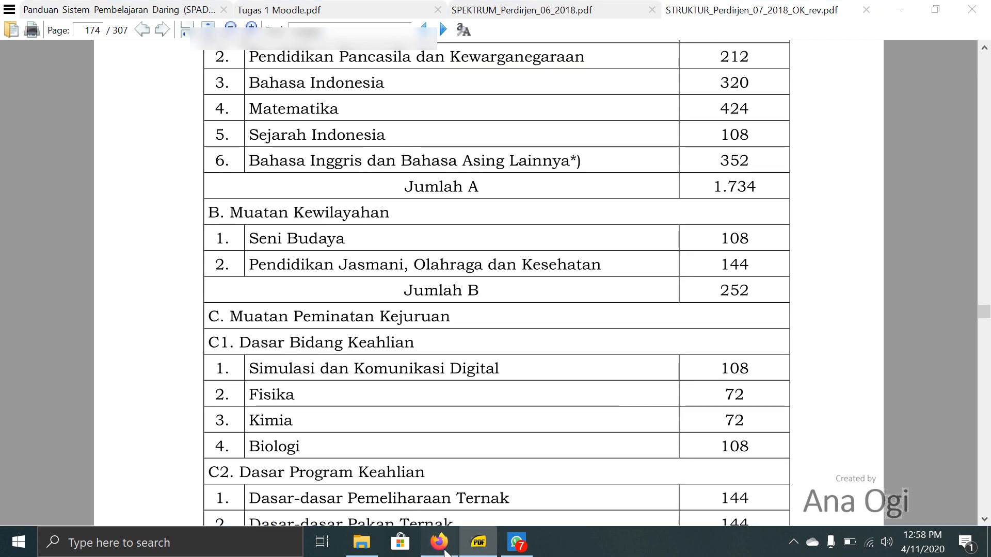
pyautogui.click(439, 542)
pyautogui.rightClick(440, 542)
pyautogui.click(589, 226)
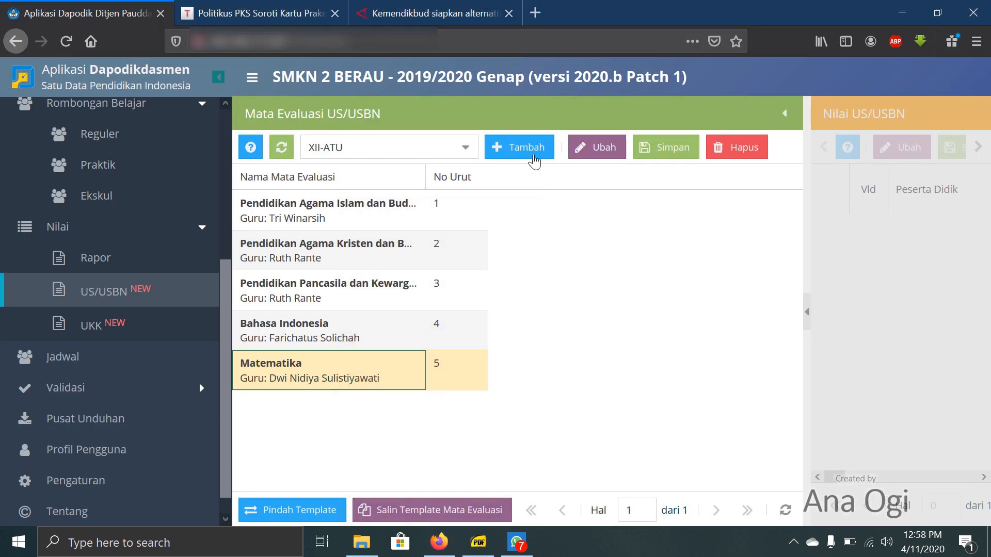
pyautogui.click(529, 152)
pyautogui.click(655, 233)
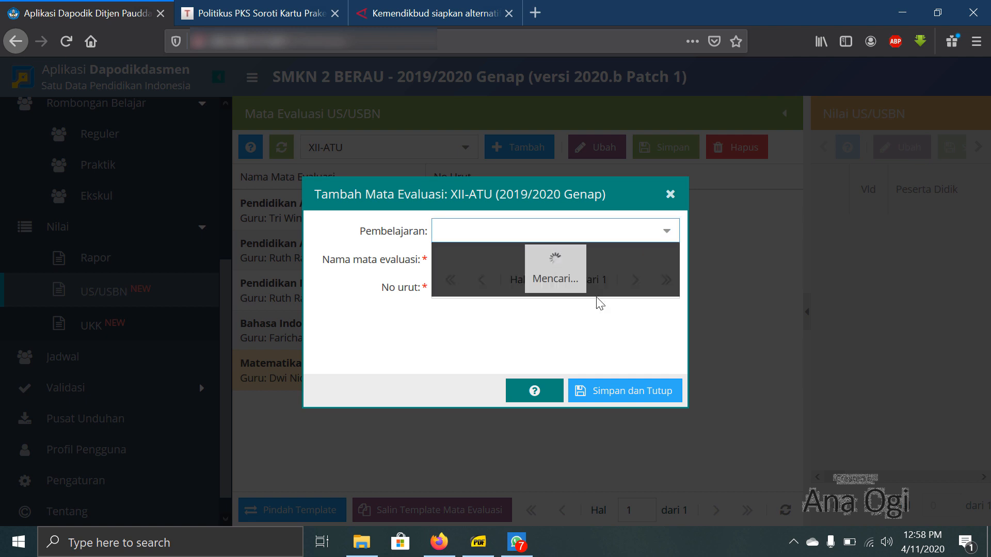
pyautogui.scroll(-6, 598, 305)
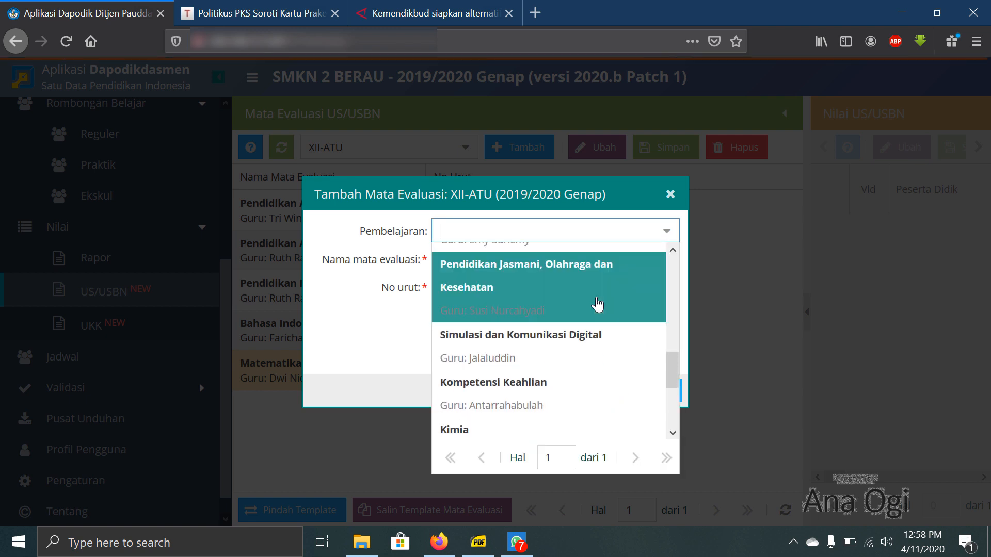
pyautogui.scroll(4, 567, 310)
pyautogui.click(546, 269)
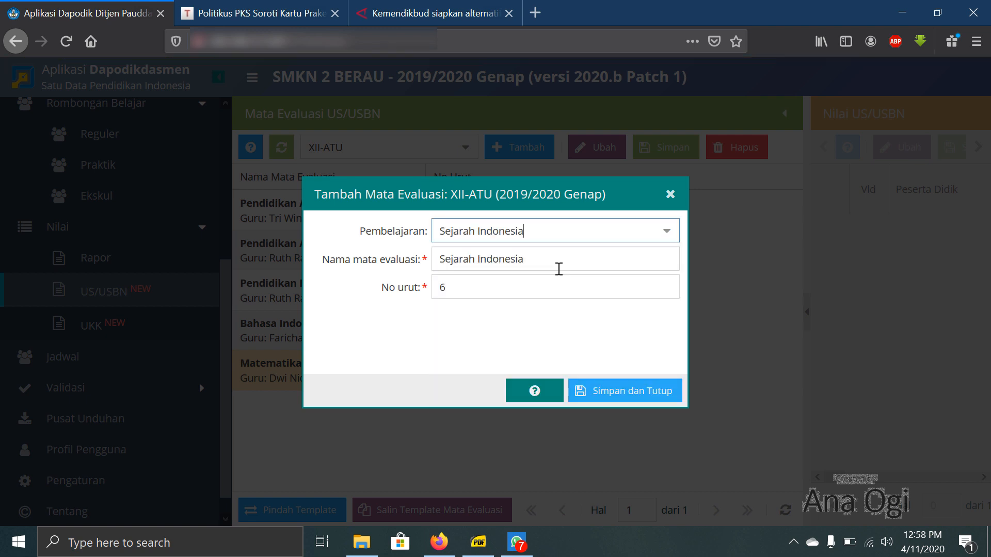
pyautogui.click(644, 395)
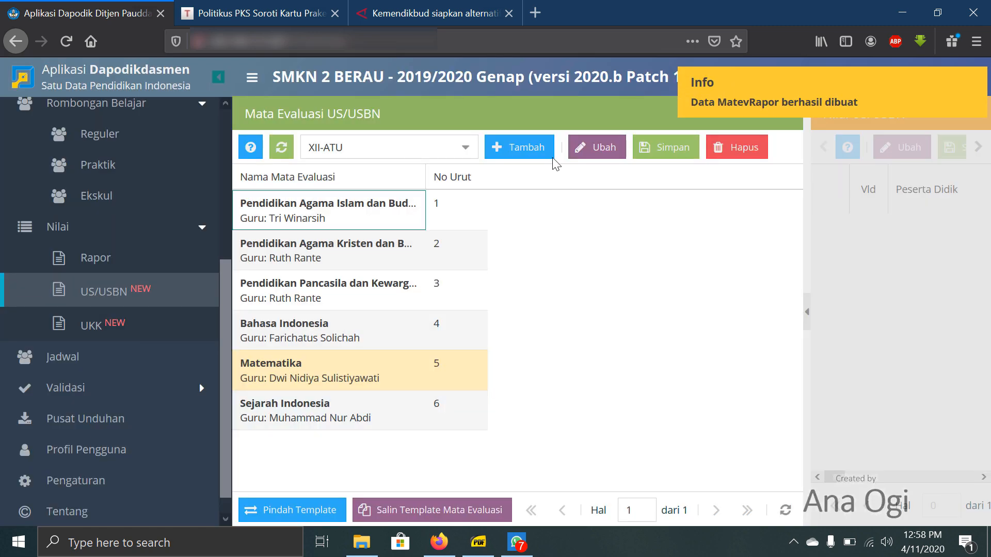
# - Add the Bahasa Inggris lesson as a US/USBN evaluation subject for XII-ATU and save it
pyautogui.click(550, 157)
pyautogui.click(670, 236)
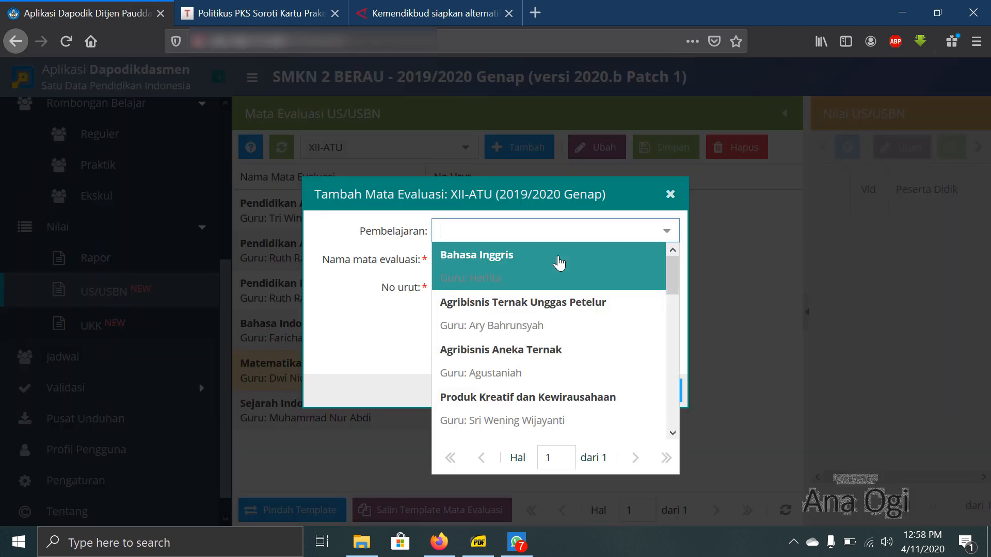
pyautogui.click(559, 263)
pyautogui.click(635, 390)
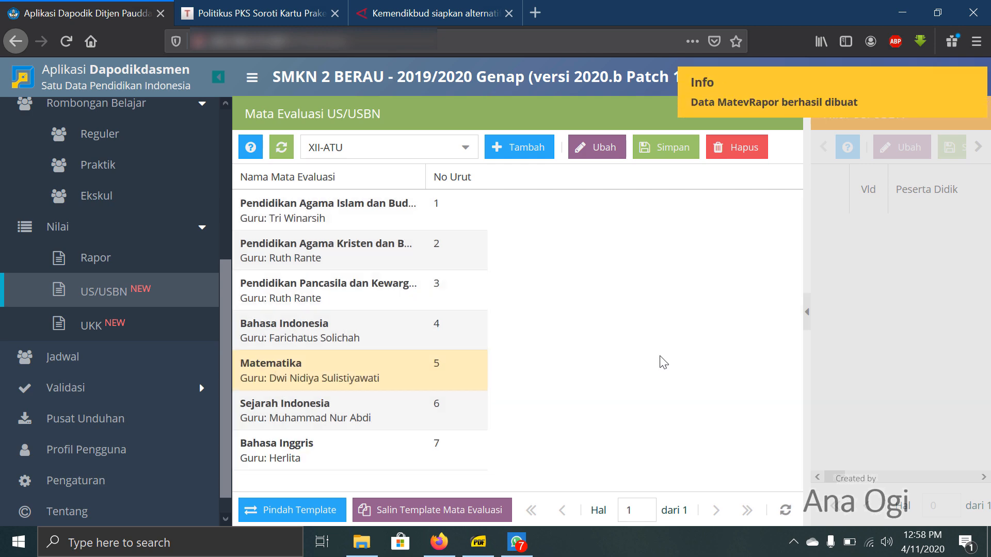
# - Check the Muatan Kewilayahan subjects in the curriculum PDF and add Seni Budaya to XII-ATU's US/USBN evaluation subjects in Dapodik
pyautogui.click(479, 542)
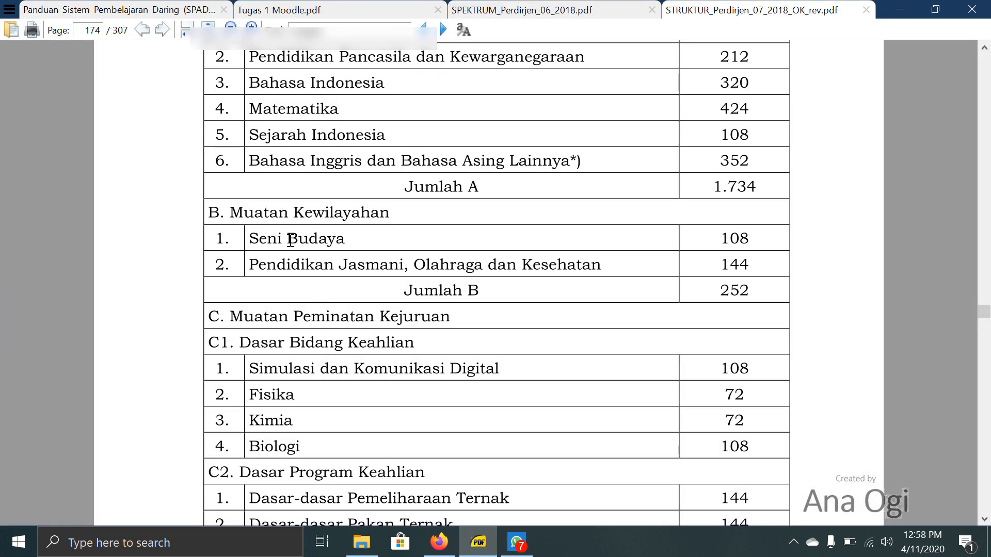
pyautogui.click(439, 542)
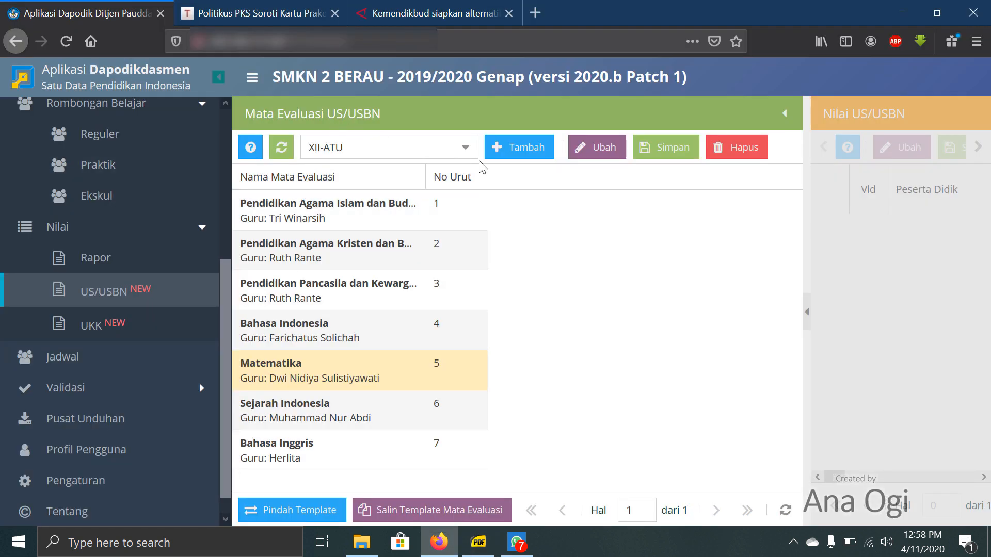
pyautogui.click(535, 149)
pyautogui.click(655, 236)
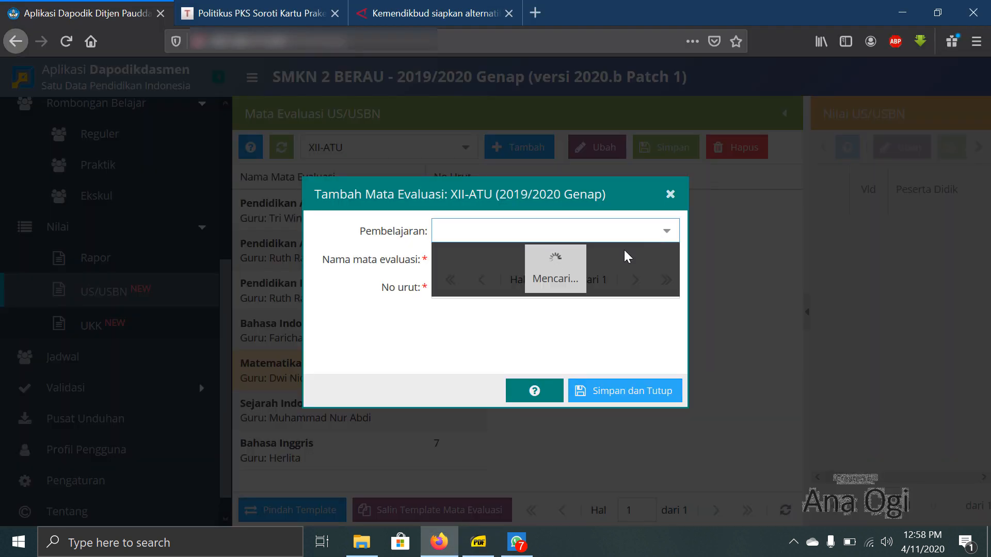
pyautogui.scroll(-3, 610, 305)
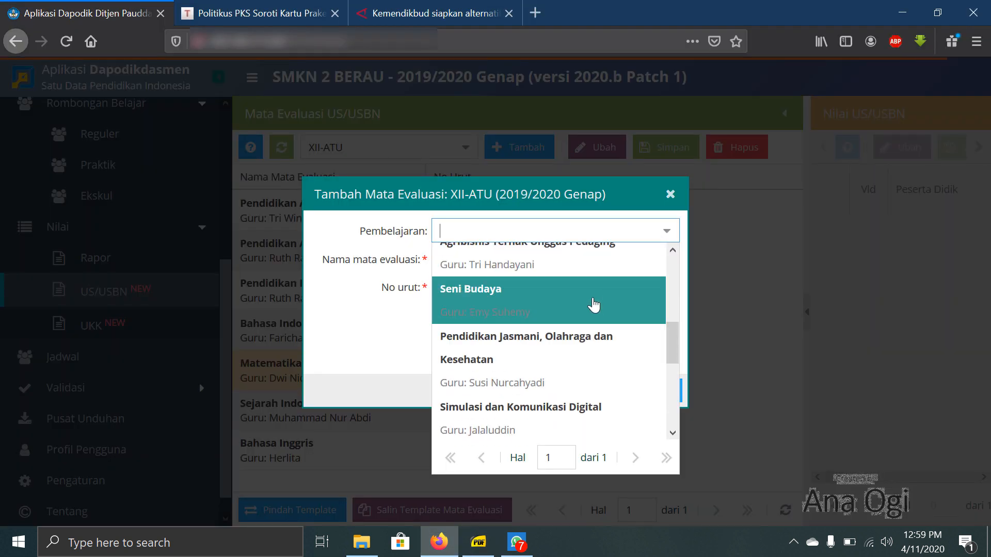
pyautogui.click(594, 305)
pyautogui.click(632, 392)
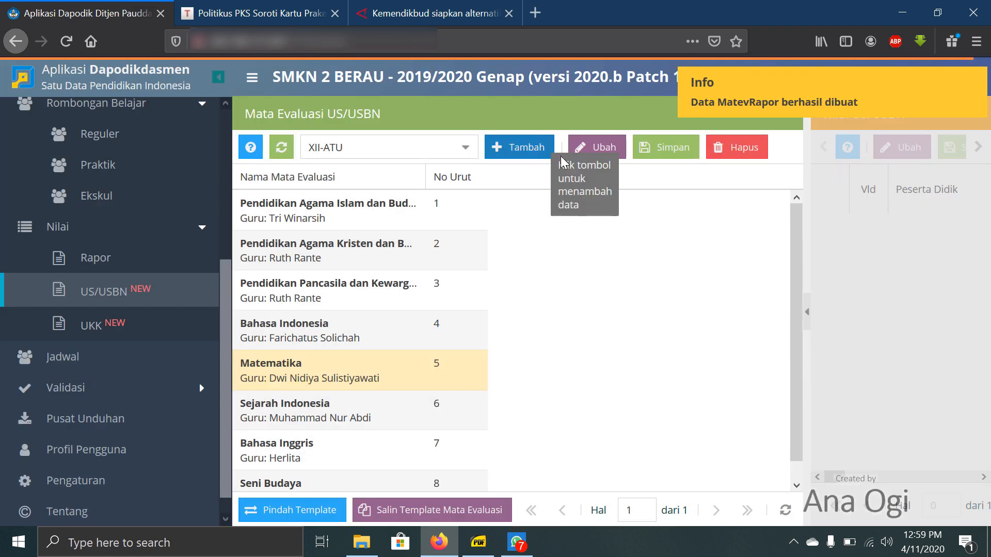
# - Add Pendidikan Jasmani, Olahraga dan Kesehatan to XII-ATU's US/USBN evaluation subjects and save it
pyautogui.click(537, 147)
pyautogui.click(670, 195)
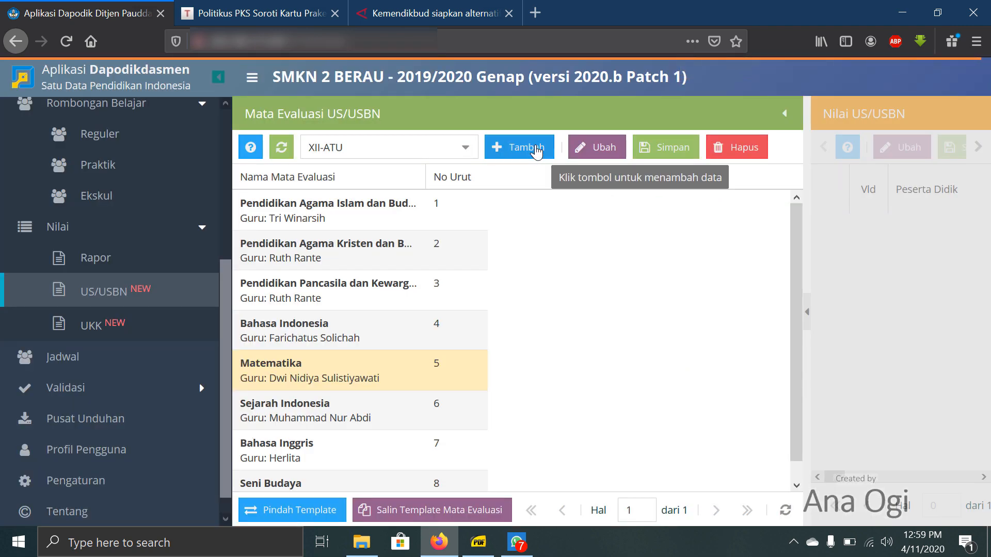
pyautogui.click(536, 148)
pyautogui.click(665, 232)
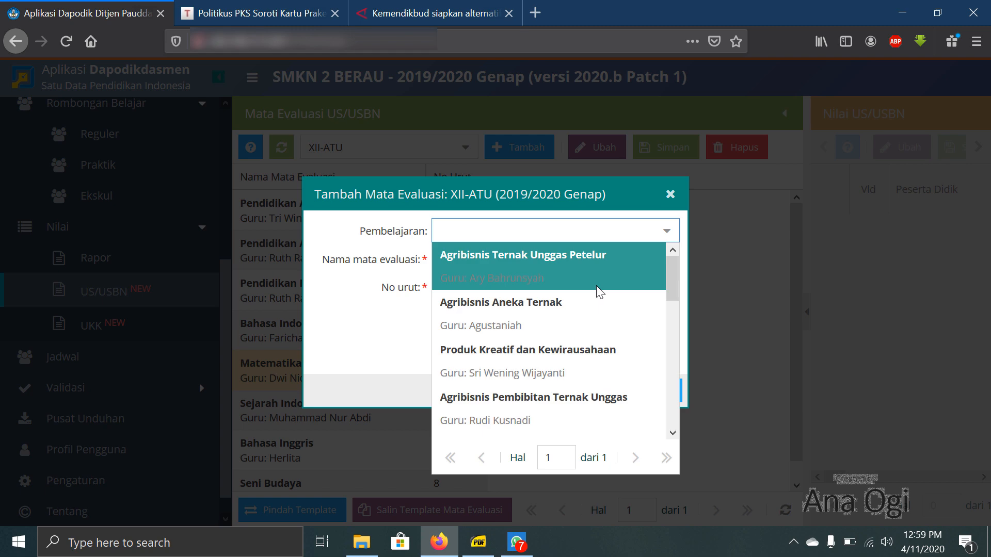
pyautogui.scroll(-3, 597, 287)
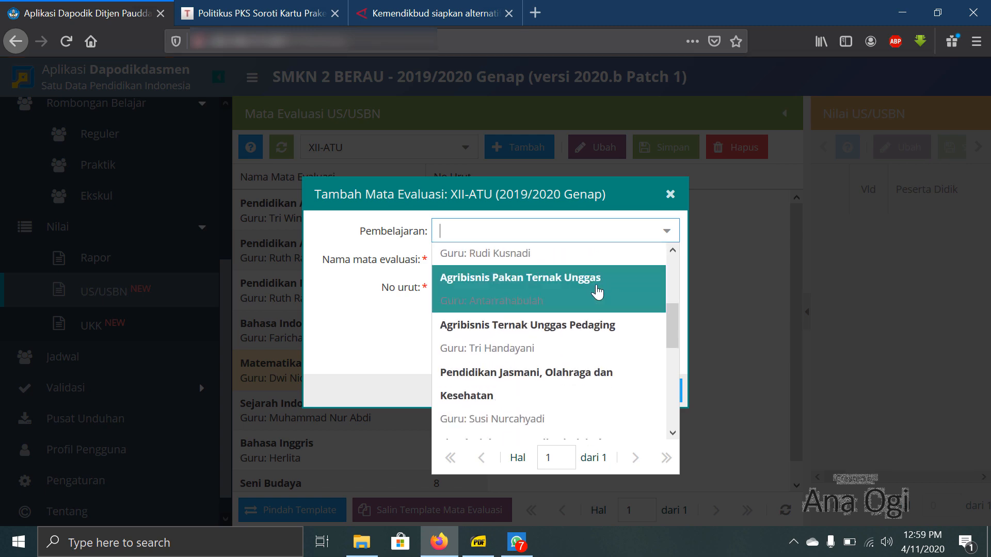
pyautogui.click(566, 403)
pyautogui.click(586, 391)
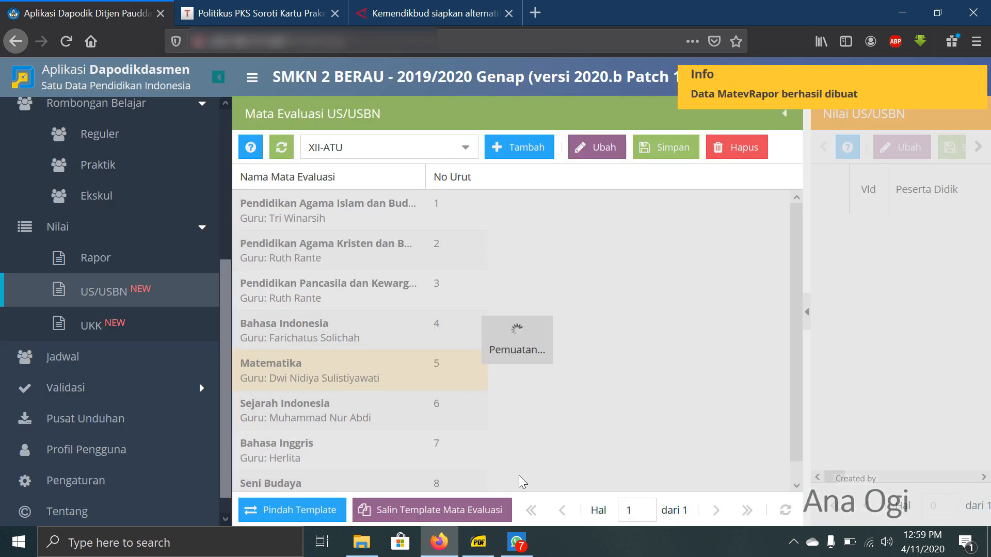
# - Check the C1 Dasar Bidang Keahlian subjects in the curriculum PDF and add Simulasi dan Komunikasi Digital as an evaluation subject in Dapodik
pyautogui.click(484, 543)
pyautogui.scroll(-2, 352, 341)
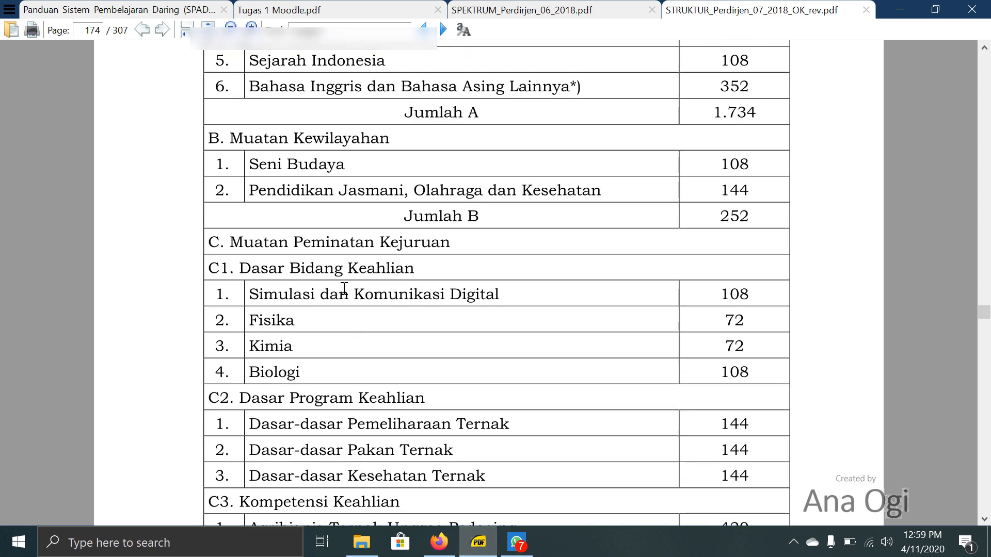
pyautogui.click(439, 542)
pyautogui.click(519, 147)
pyautogui.click(620, 231)
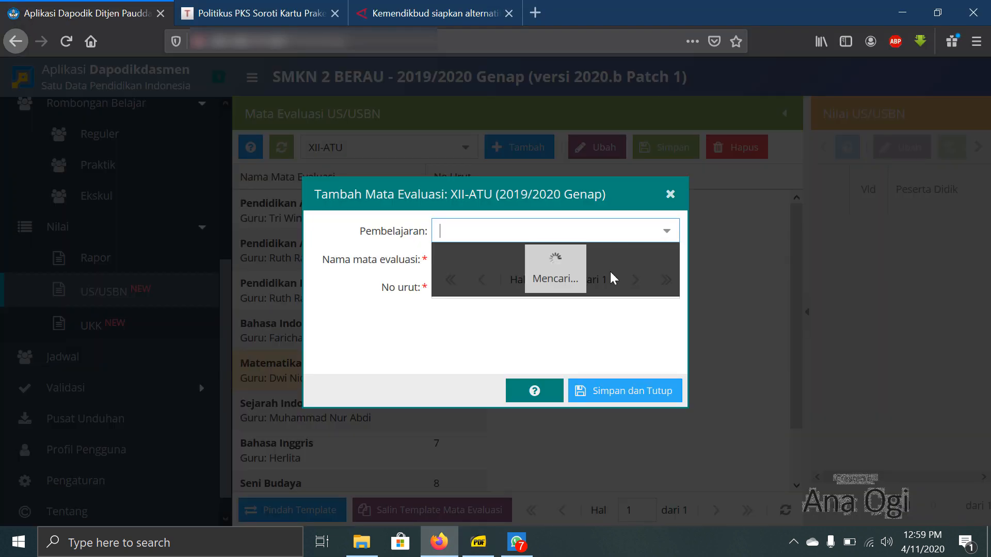
pyautogui.scroll(-5, 598, 284)
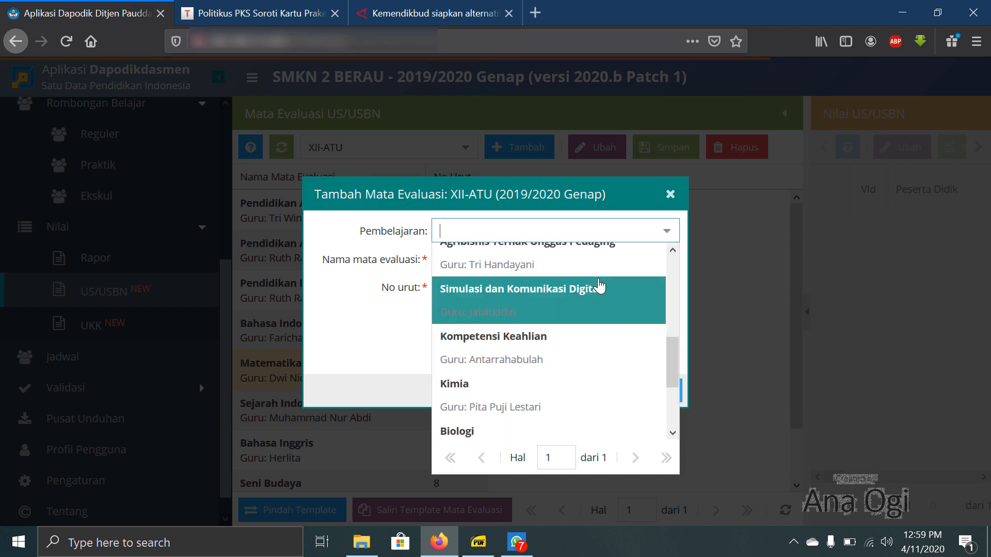
pyautogui.click(571, 298)
pyautogui.click(579, 392)
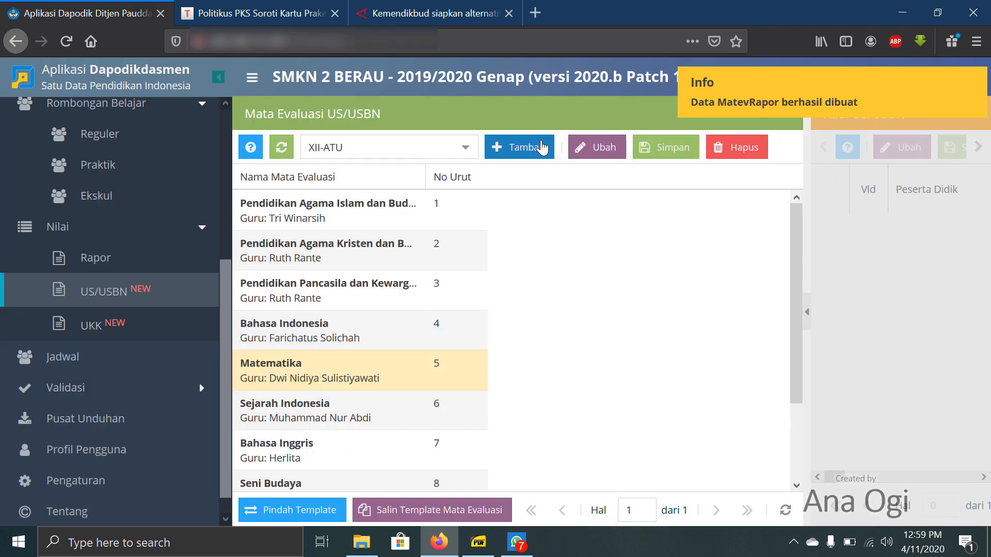
# - Add the Fisika lesson to XII-ATU's US/USBN evaluation subjects and save it
pyautogui.click(541, 147)
pyautogui.click(666, 231)
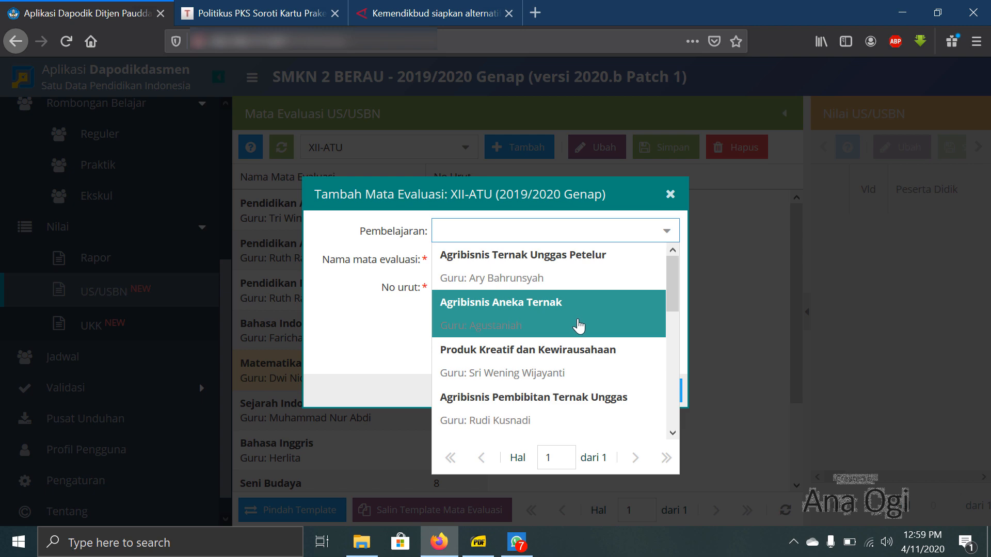
pyautogui.scroll(-5, 578, 326)
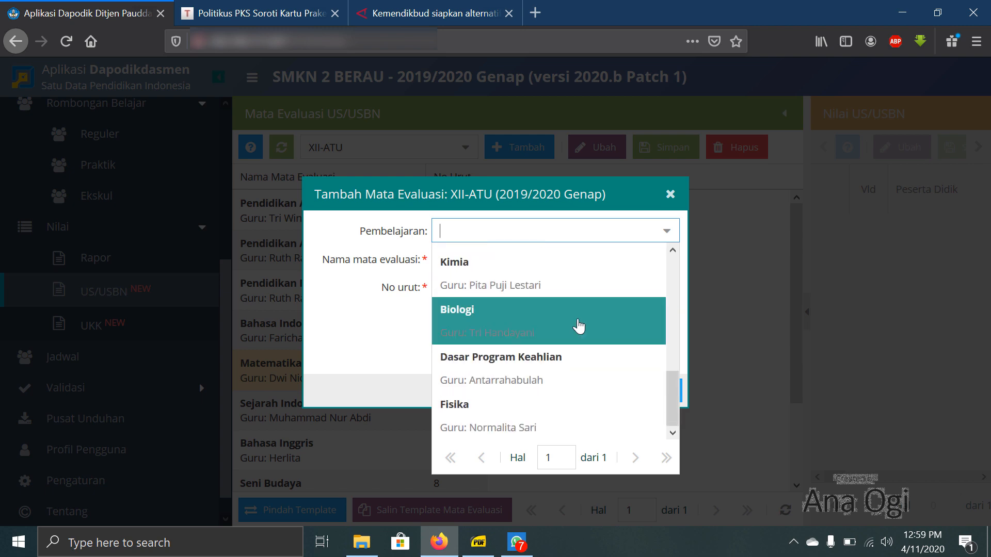
pyautogui.click(546, 420)
pyautogui.press('Return')
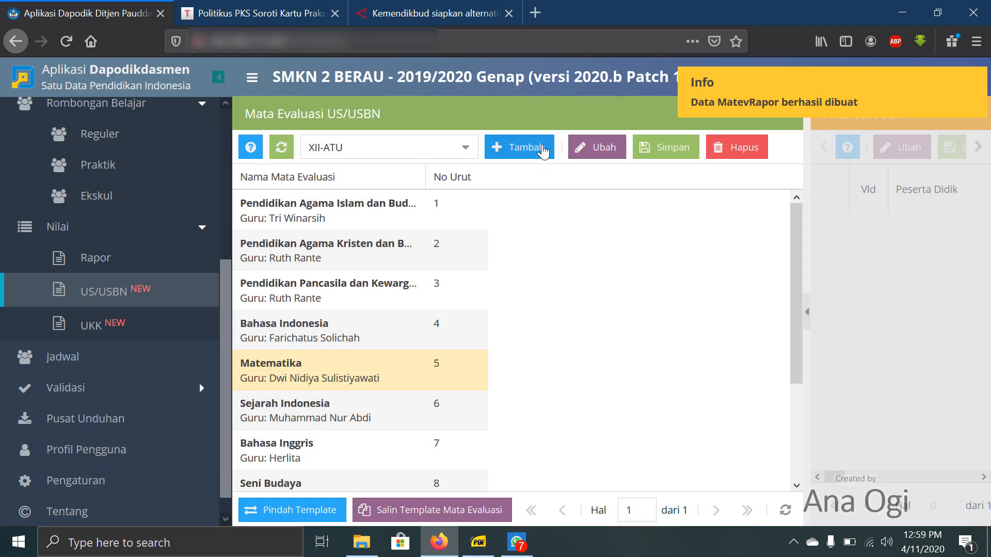
# - Add the Kimia lesson to XII-ATU's US/USBN evaluation subjects and save it
pyautogui.click(521, 147)
pyautogui.click(673, 231)
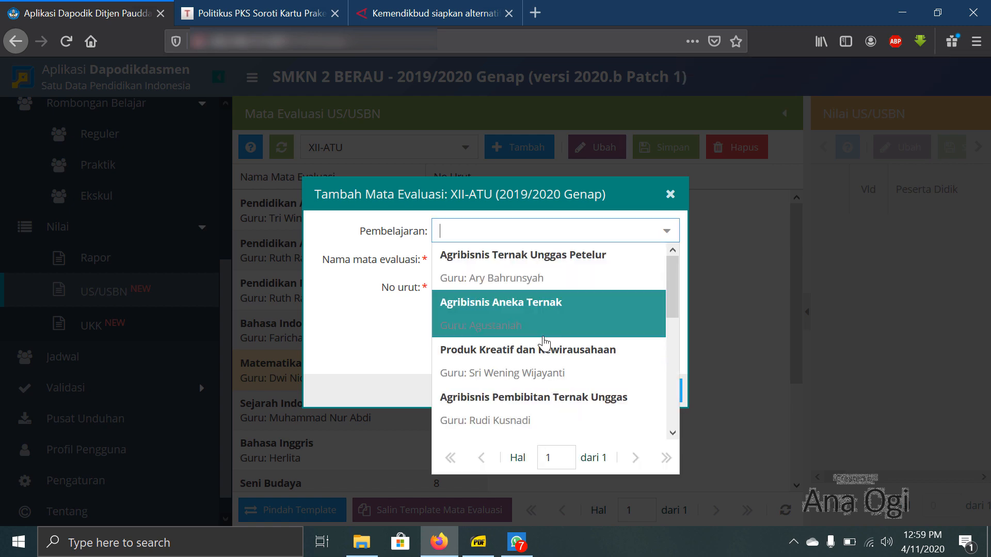
pyautogui.scroll(-5, 542, 351)
pyautogui.click(549, 325)
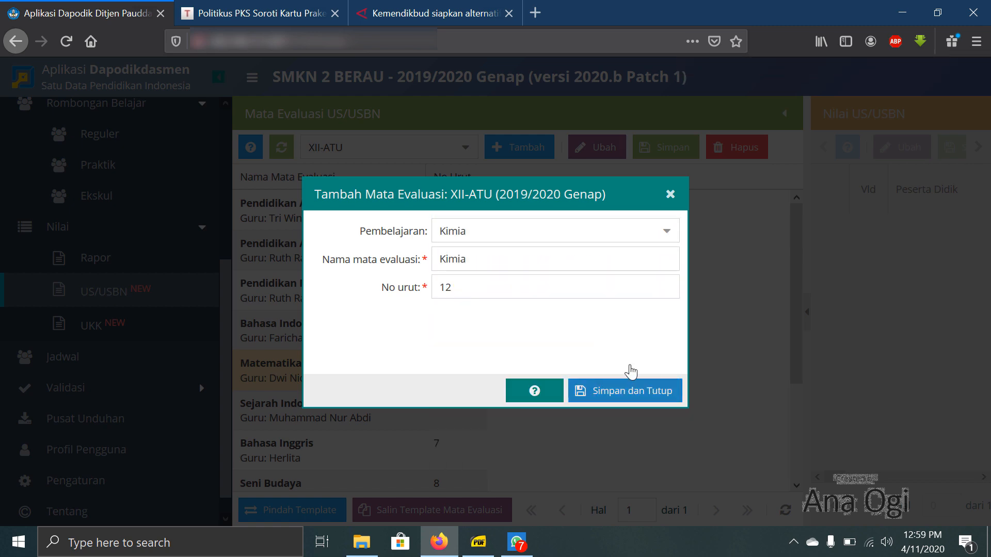
pyautogui.click(630, 391)
# - Add the Biologi lesson to XII-ATU's US/USBN evaluation subjects and save it
pyautogui.click(533, 150)
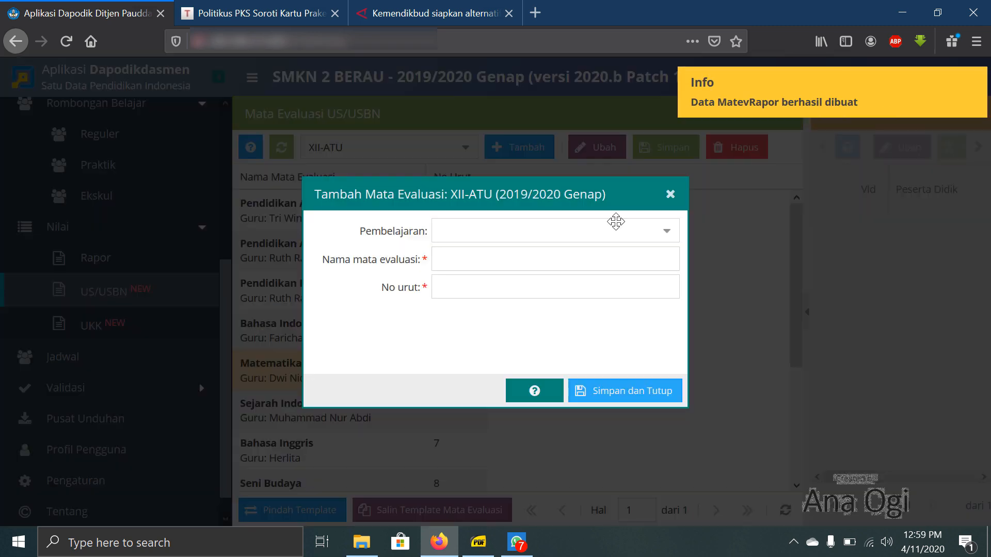
pyautogui.click(670, 231)
pyautogui.scroll(-5, 623, 320)
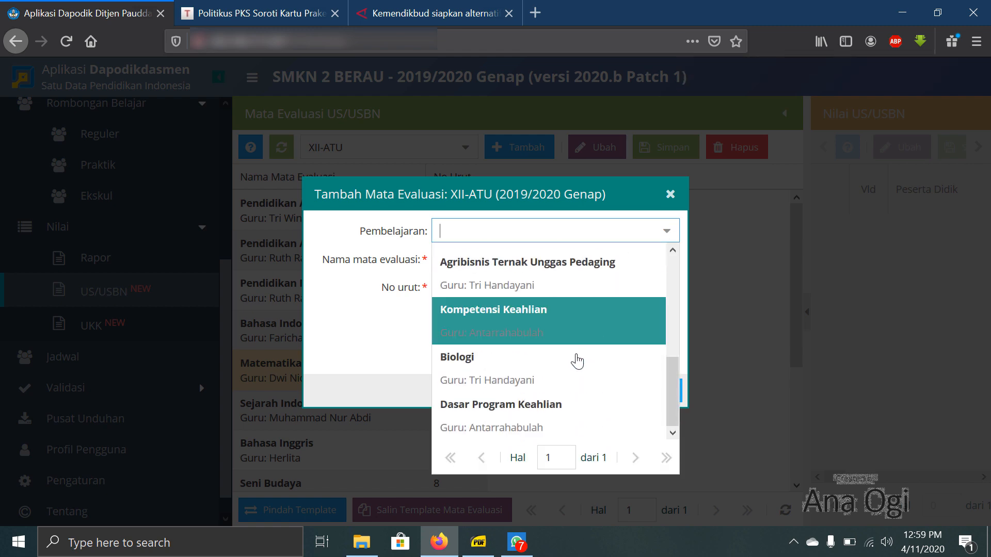
pyautogui.click(571, 365)
pyautogui.click(613, 391)
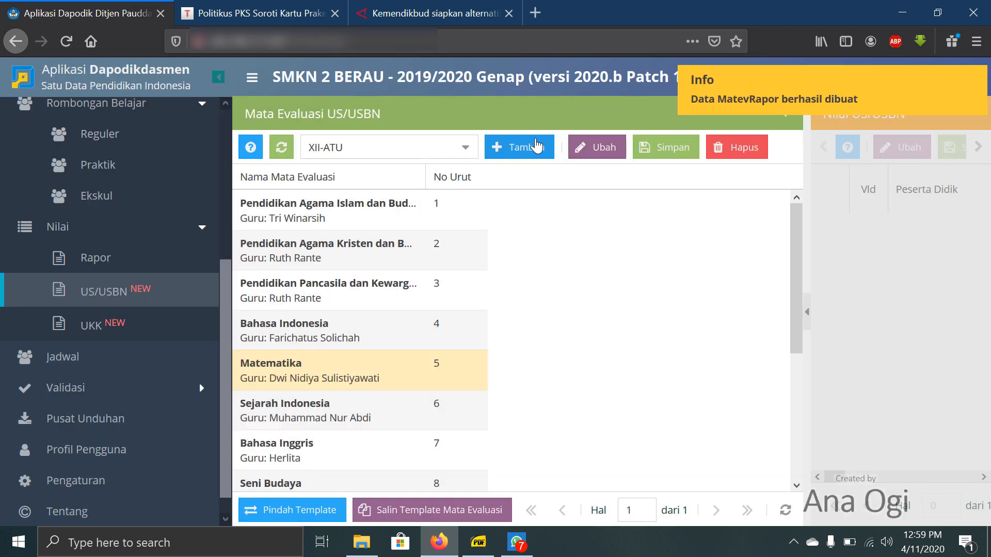
# - Add the Dasar Program Keahlian lesson to XII-ATU's US/USBN evaluation subjects with order number 14 and save it
pyautogui.click(547, 148)
pyautogui.click(662, 228)
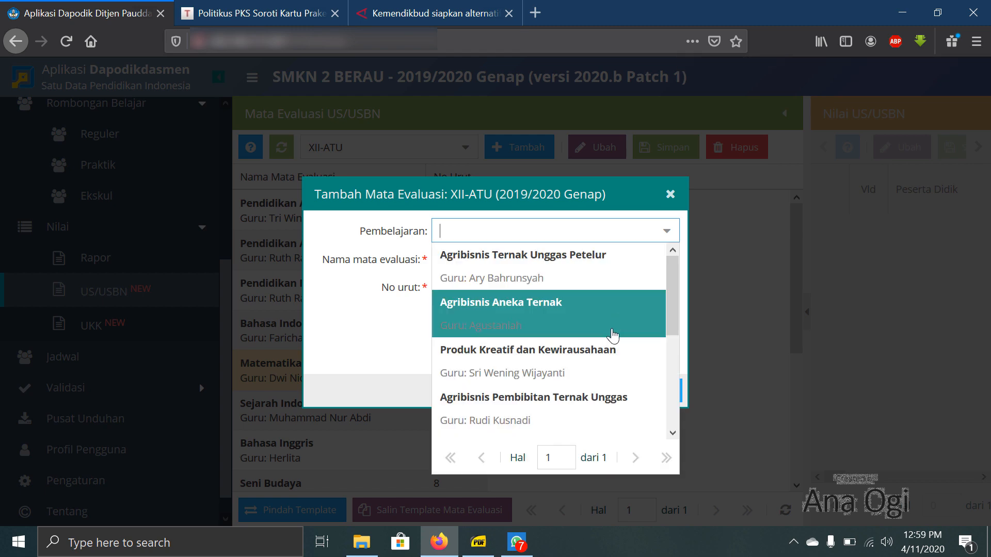
pyautogui.scroll(-3, 613, 334)
pyautogui.click(577, 408)
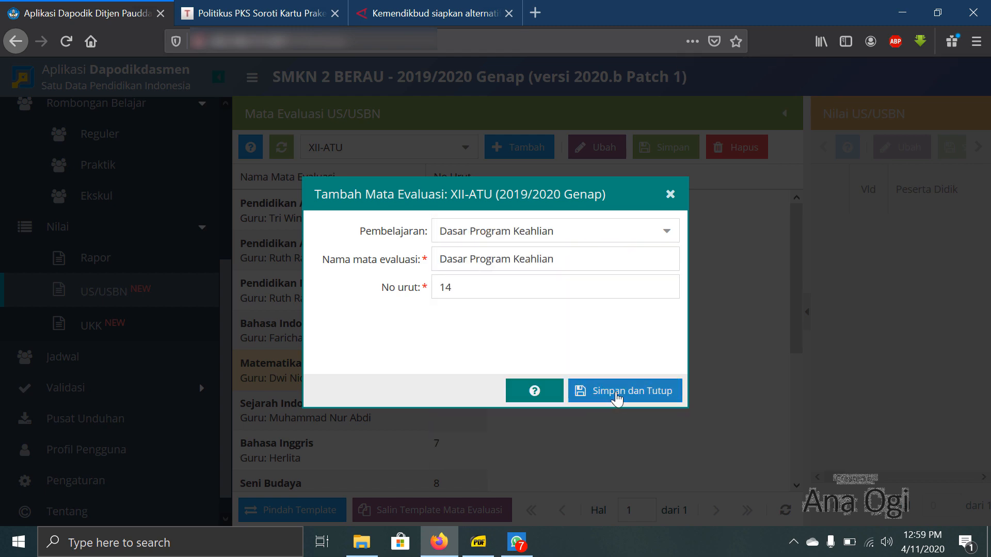
pyautogui.click(615, 395)
# - Add the Kompetensi Keahlian lesson to XII-ATU's US/USBN evaluation subjects and save it
pyautogui.click(540, 153)
pyautogui.click(654, 230)
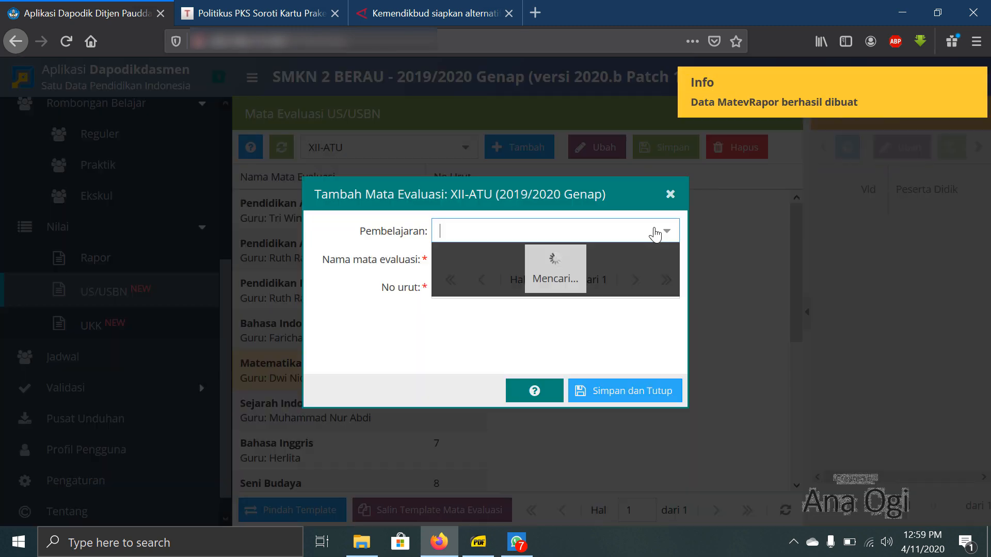
pyautogui.scroll(-2, 611, 356)
pyautogui.scroll(-3, 608, 356)
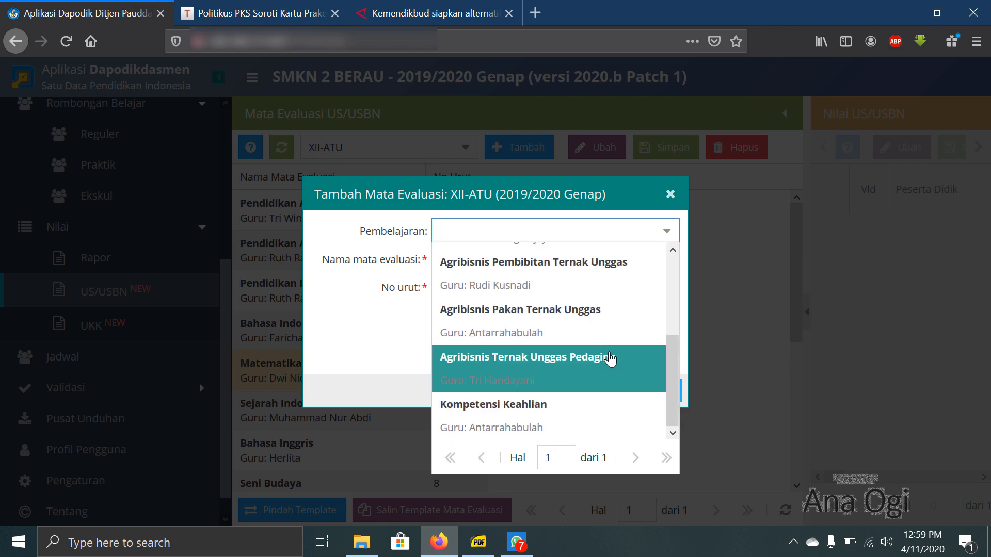
pyautogui.click(600, 409)
pyautogui.click(632, 396)
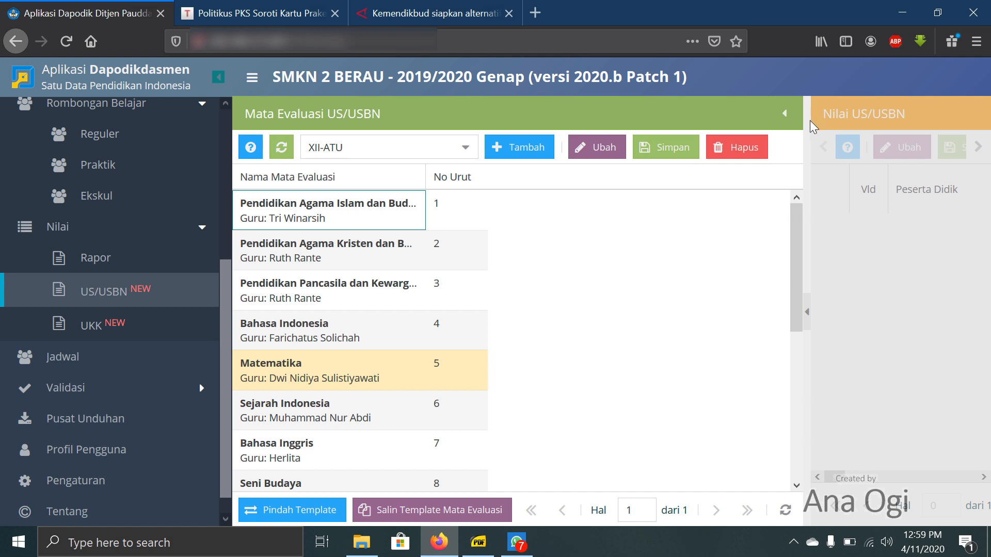
# - Widen the US/USBN grades area and display the Pengetahuan and Keterampilan/Praktik grade columns for Pendidikan Pancasila dan Kewarganegaraan
pyautogui.moveTo(810, 120); pyautogui.dragTo(716, 136)
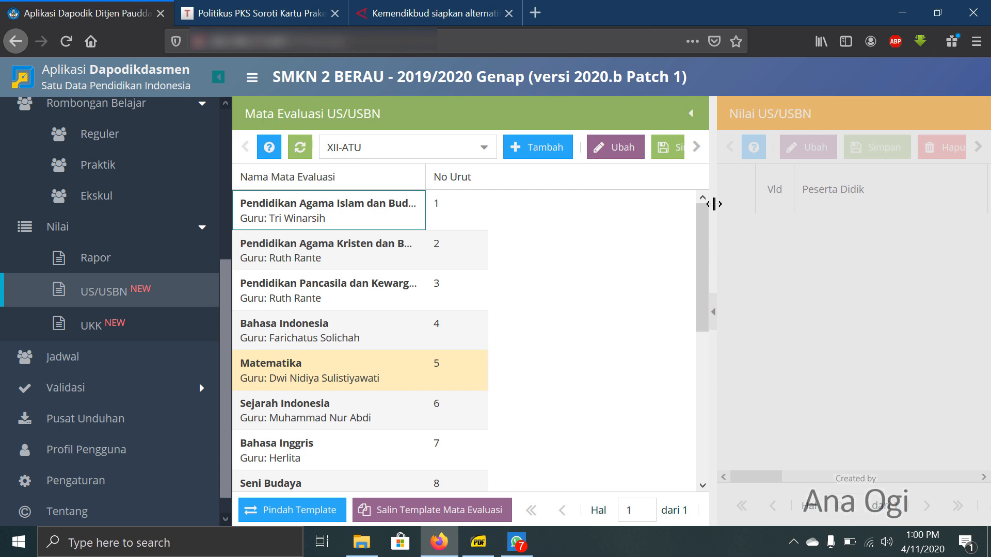
pyautogui.moveTo(714, 204); pyautogui.dragTo(629, 243)
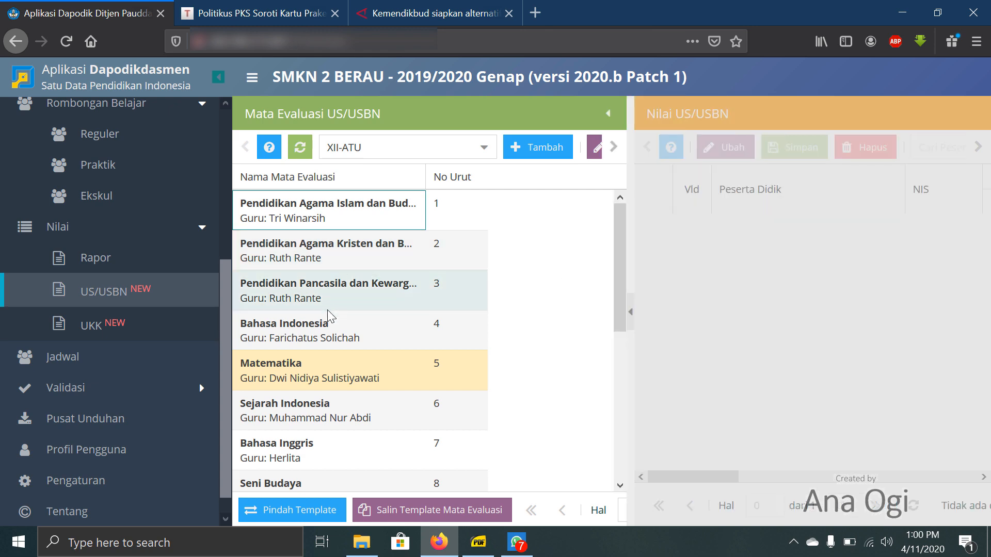
pyautogui.click(323, 293)
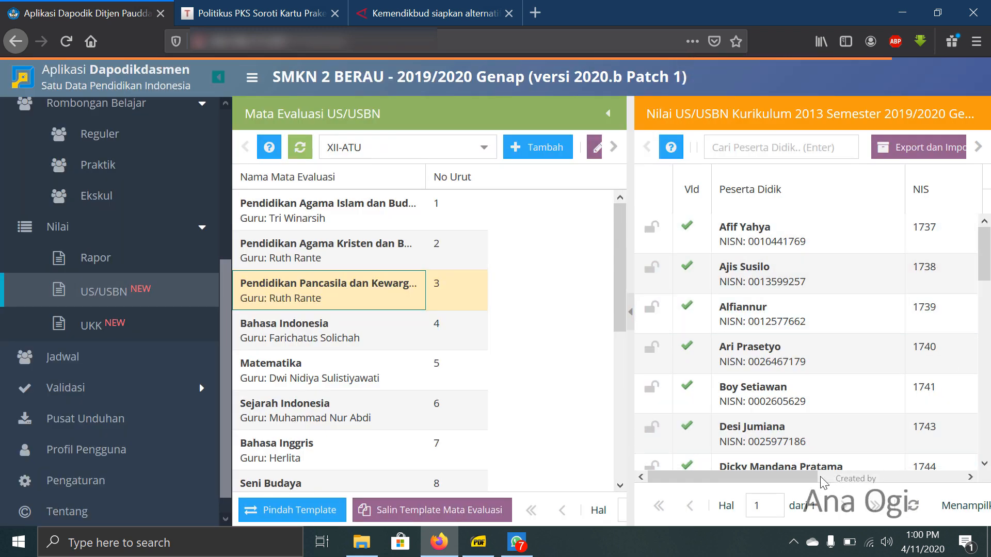
pyautogui.moveTo(733, 477); pyautogui.dragTo(838, 479)
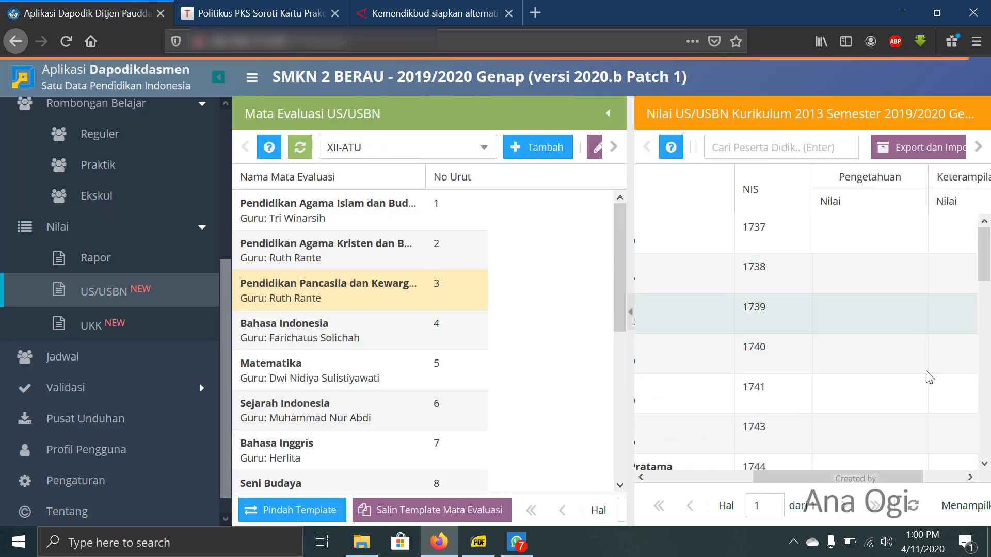
pyautogui.moveTo(908, 477); pyautogui.dragTo(949, 479)
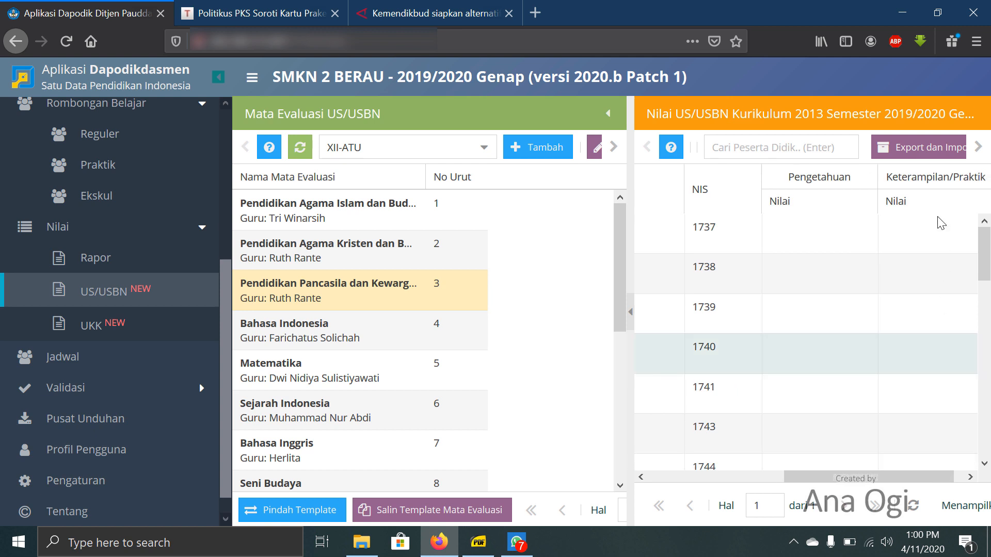
# - Open the Excel export and import options for the Pendidikan Pancasila dan Kewarganegaraan US/USBN grades
pyautogui.click(923, 149)
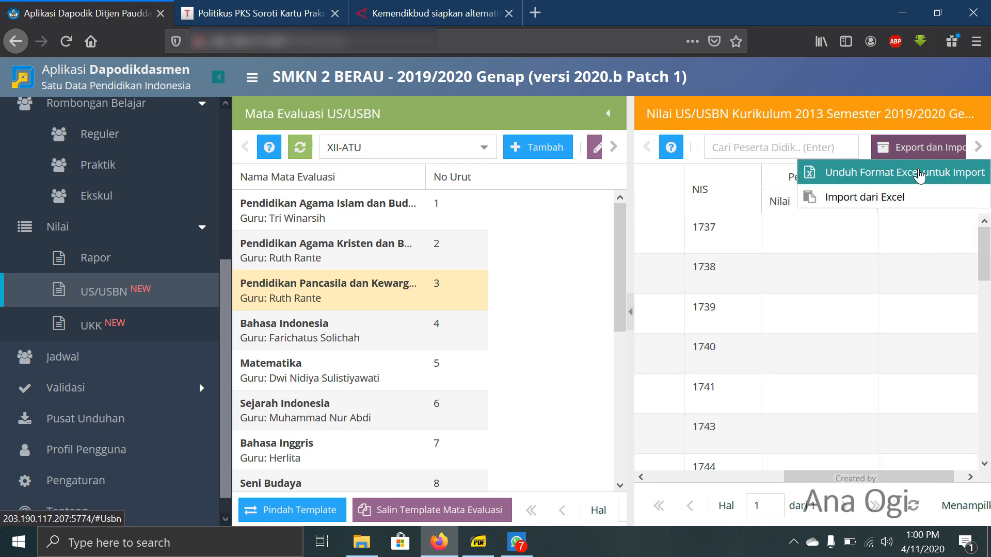